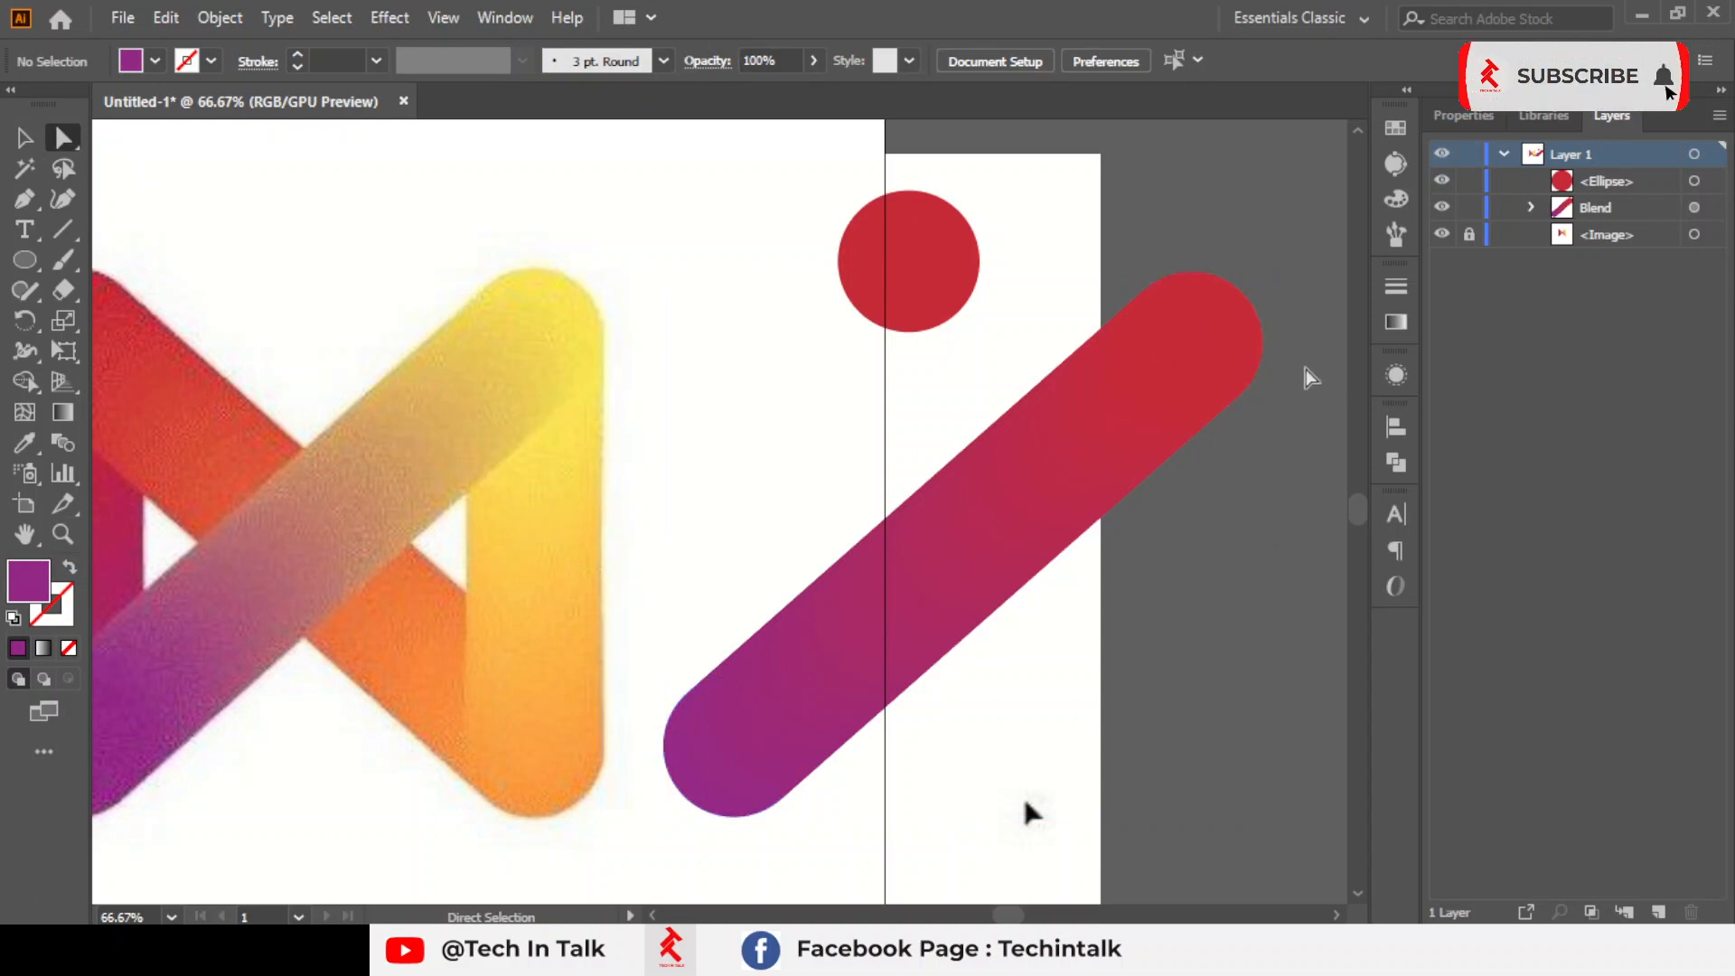
Recolour the upper end circle of the diagonal blend with yellow sampled from the reference logo's upper-right end
left_click(1216, 336)
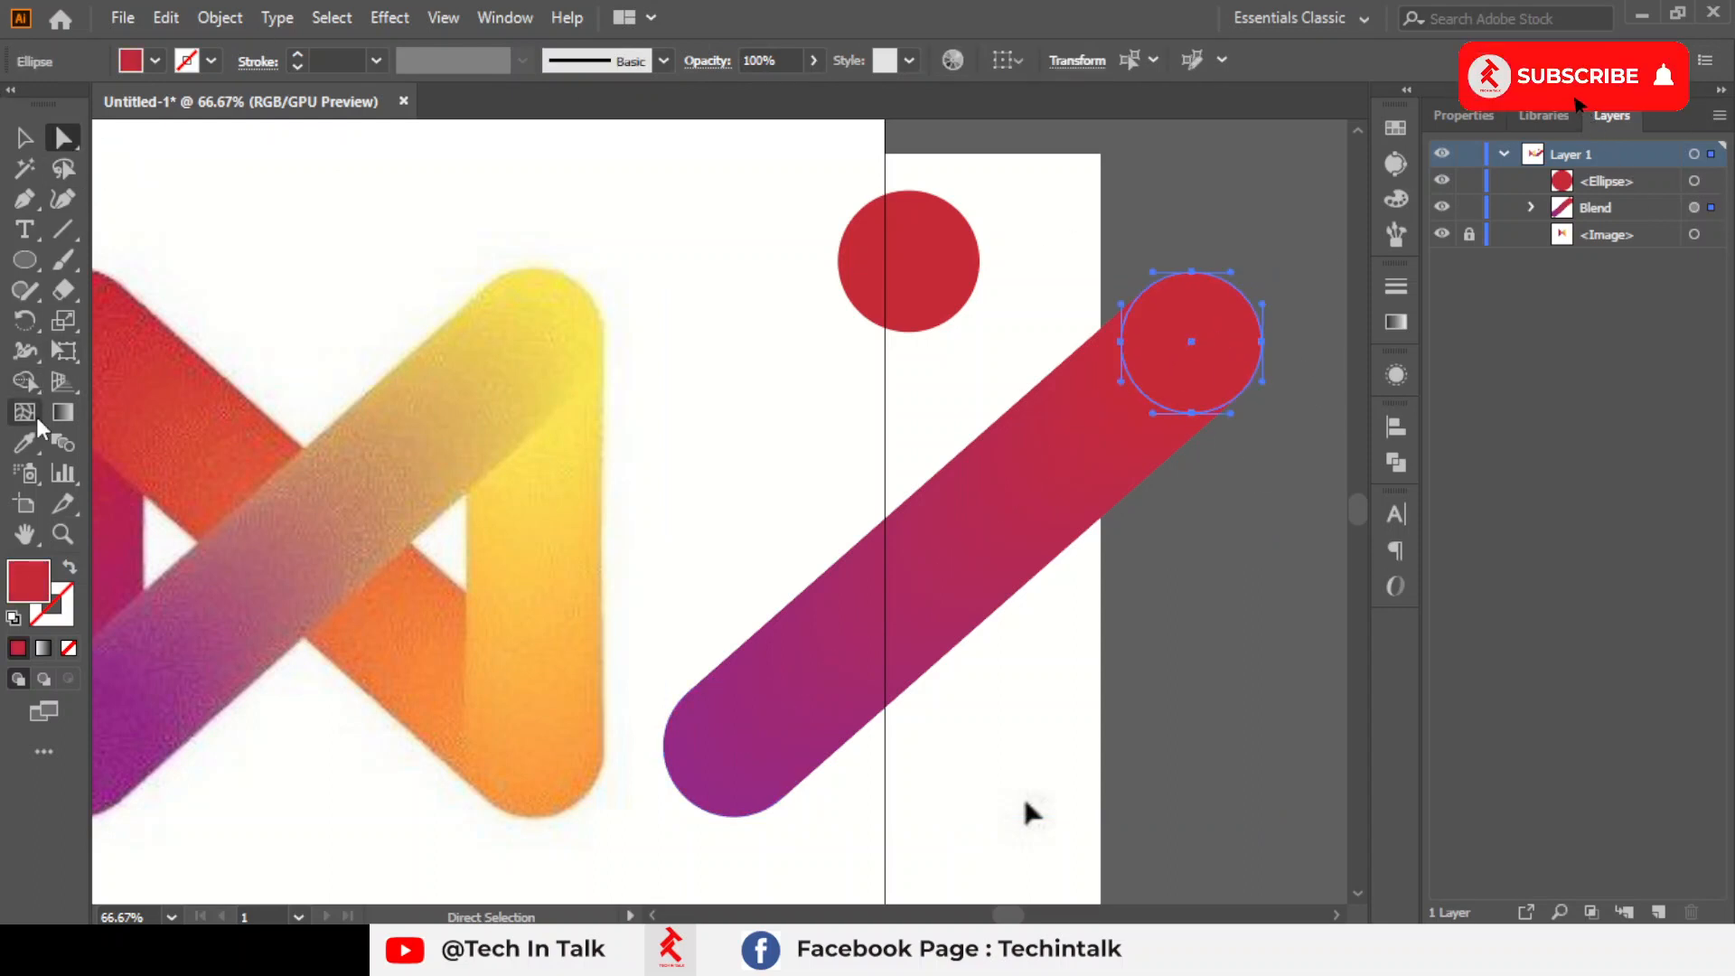
left_click(27, 442)
left_click(544, 314)
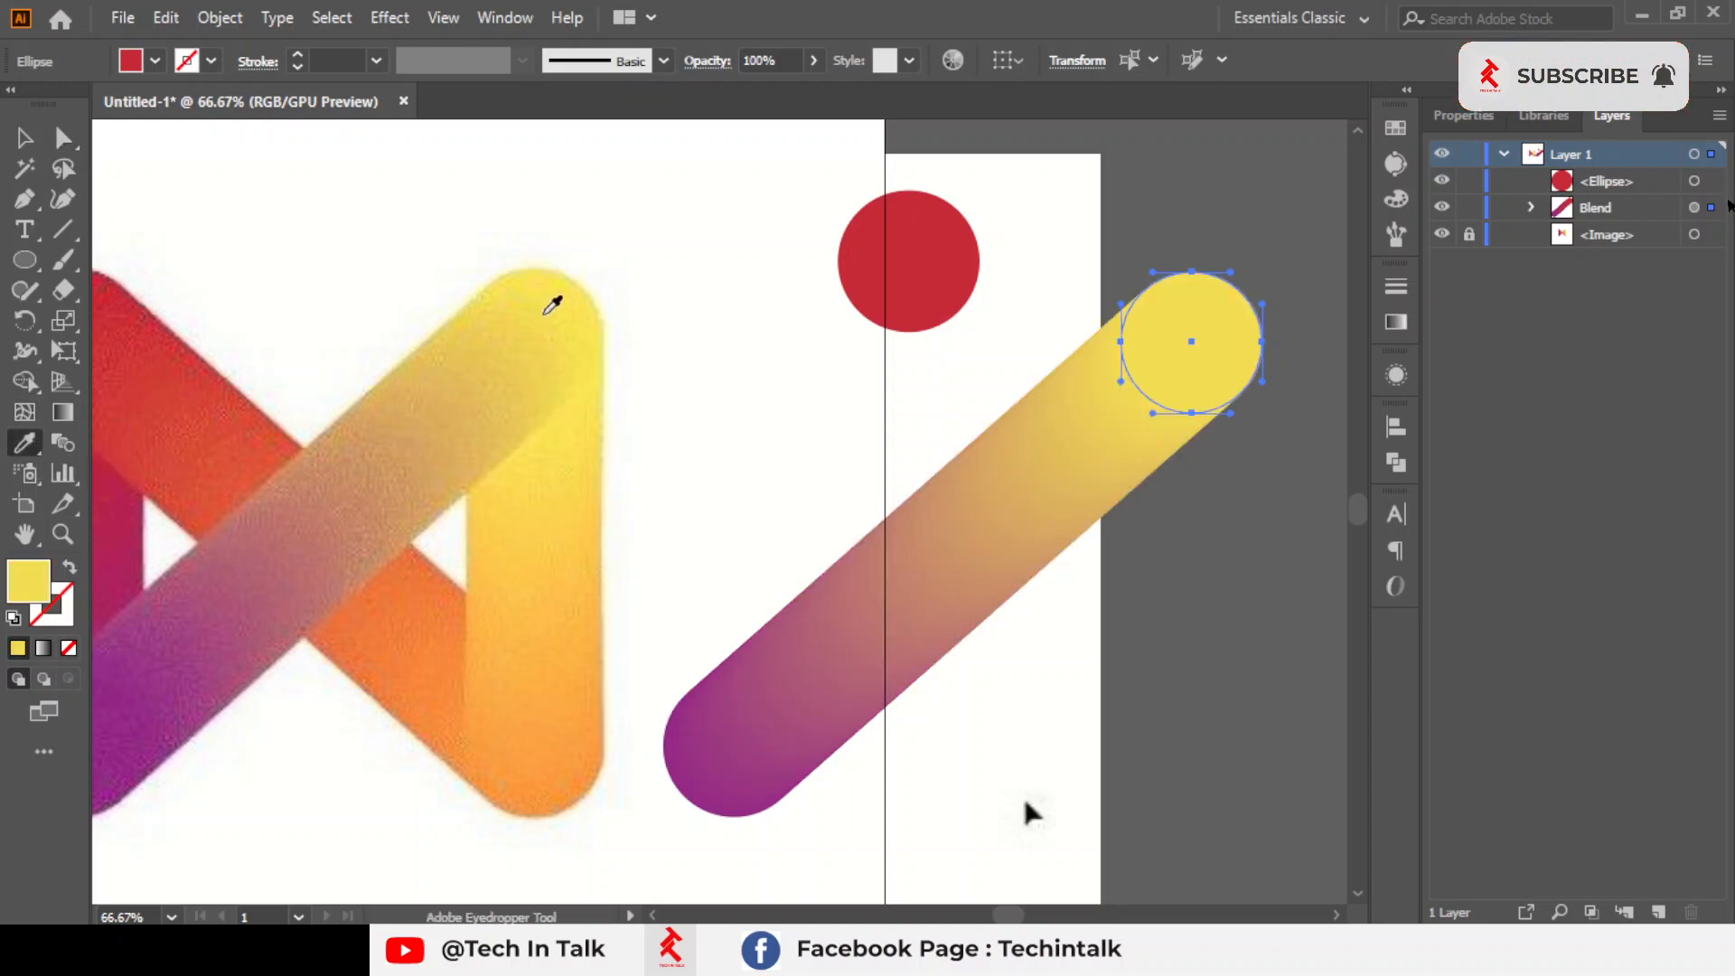
left_click(29, 147)
left_click(667, 282)
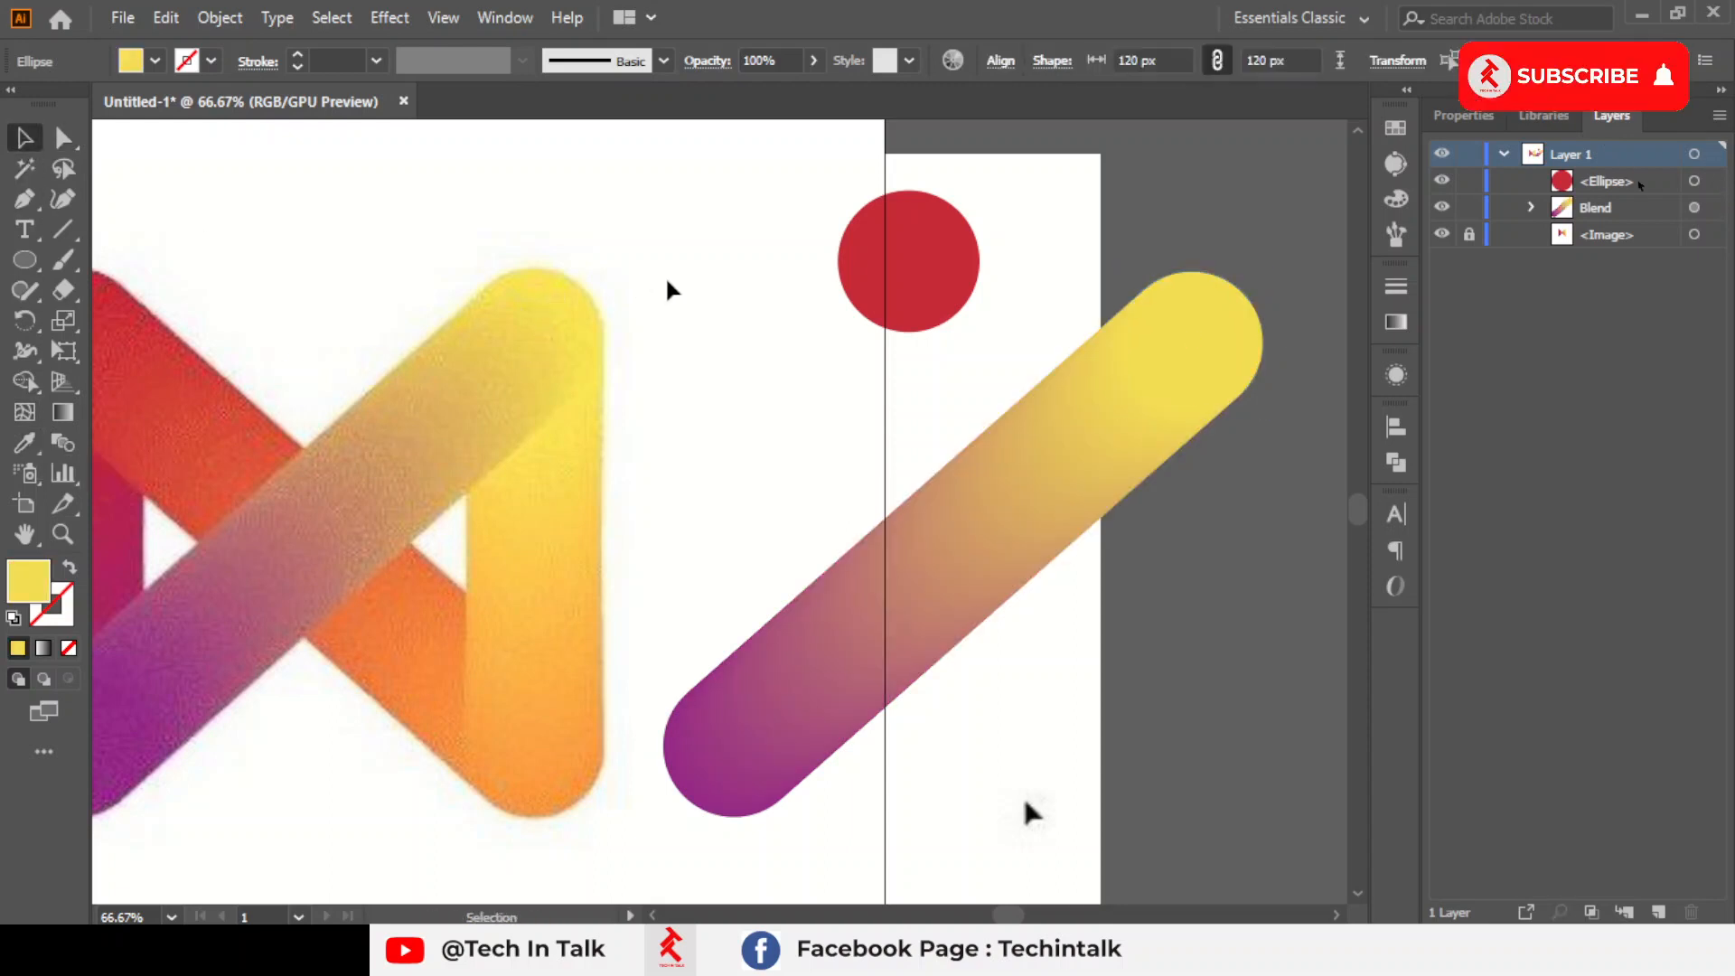
Duplicate the purple-yellow blend onto the reference logo and rotate the copy to follow the opposite diagonal
scroll(667, 282, "down", 1)
left_click_drag(898, 496, 844, 530)
left_click(871, 523)
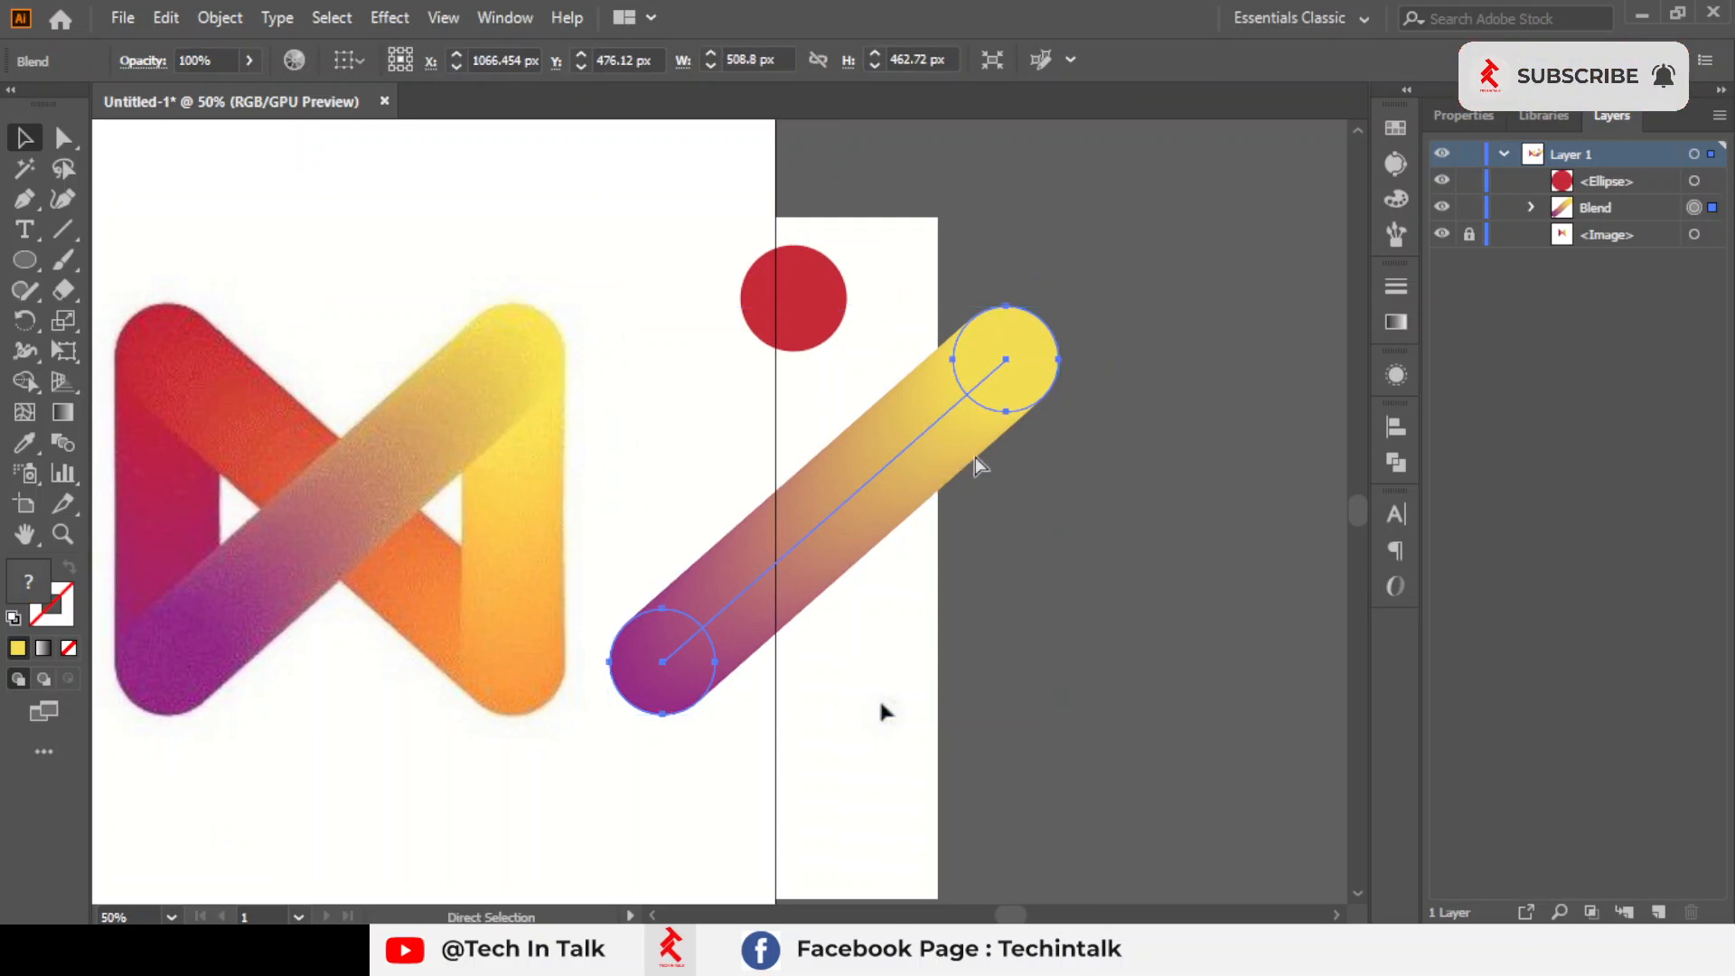
left_click_drag(974, 457, 425, 446)
left_click_drag(600, 292, 583, 692)
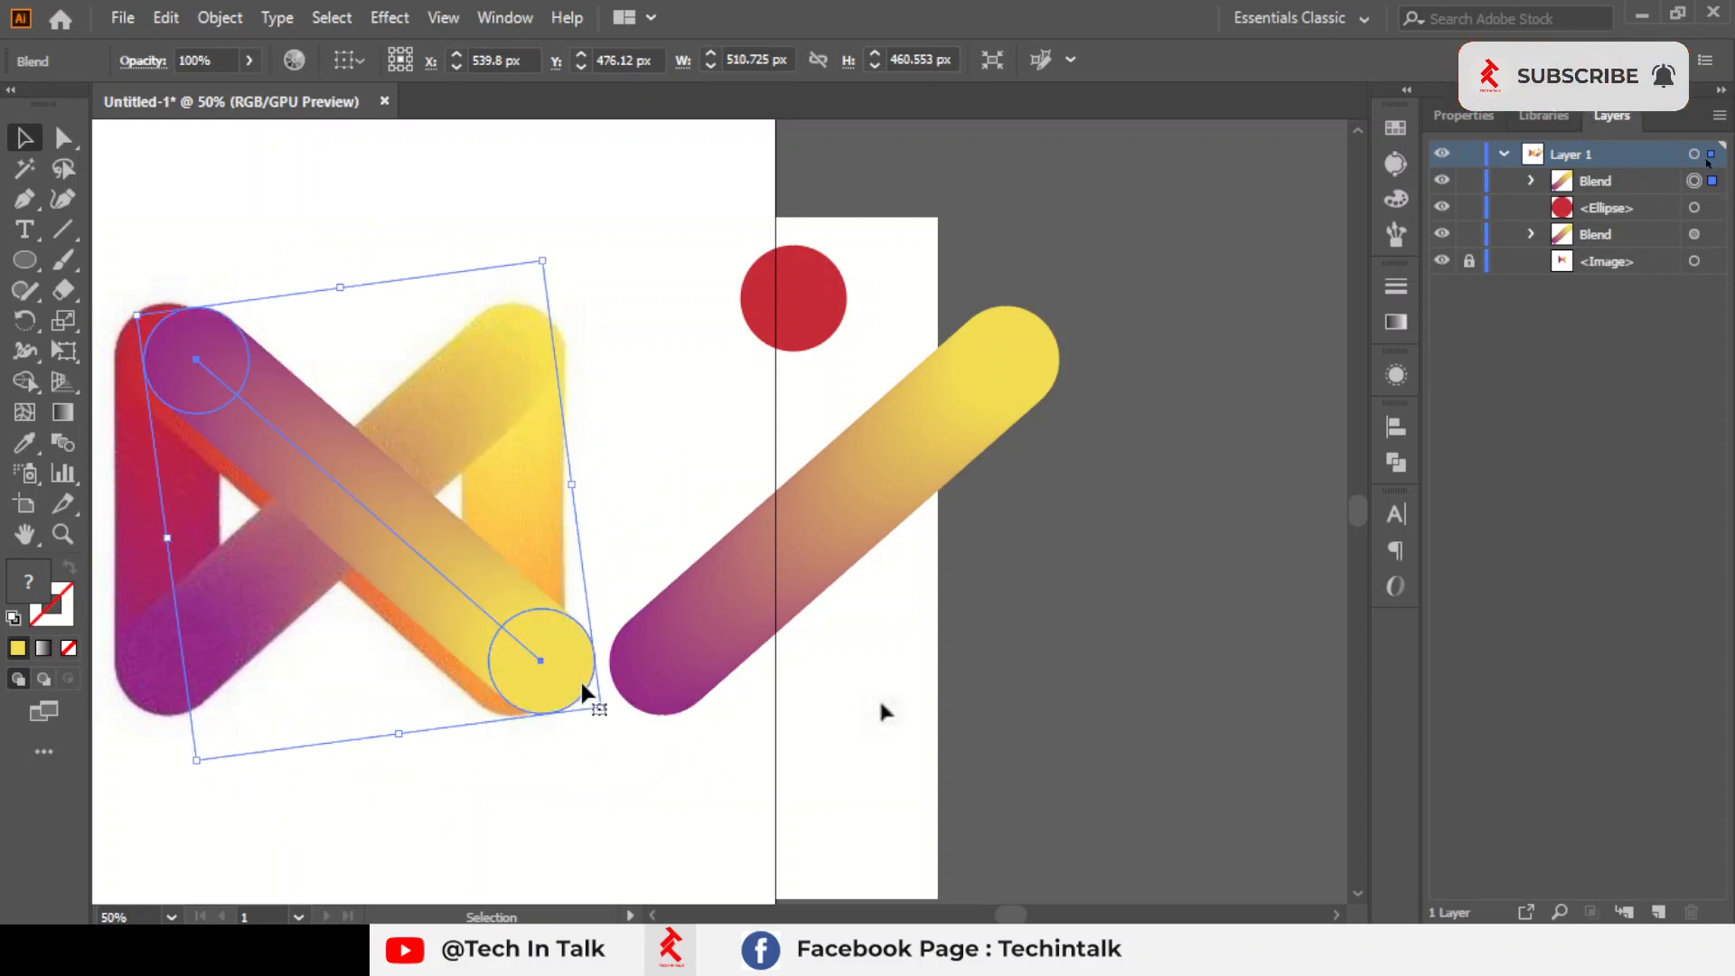
Nudge and slightly rotate the duplicated blend until it covers the reference's red-orange diagonal bar
scroll(272, 674, "up", 1)
left_click_drag(459, 533, 587, 585)
key("Right")
key("Left")
key("Left")
key("Left")
key("Left")
key("Left")
key("Left")
key("Left")
key("Left")
key("Left")
key("Left")
key("Left")
key("Left")
key("Up")
key("Up")
key("Up")
key("Up")
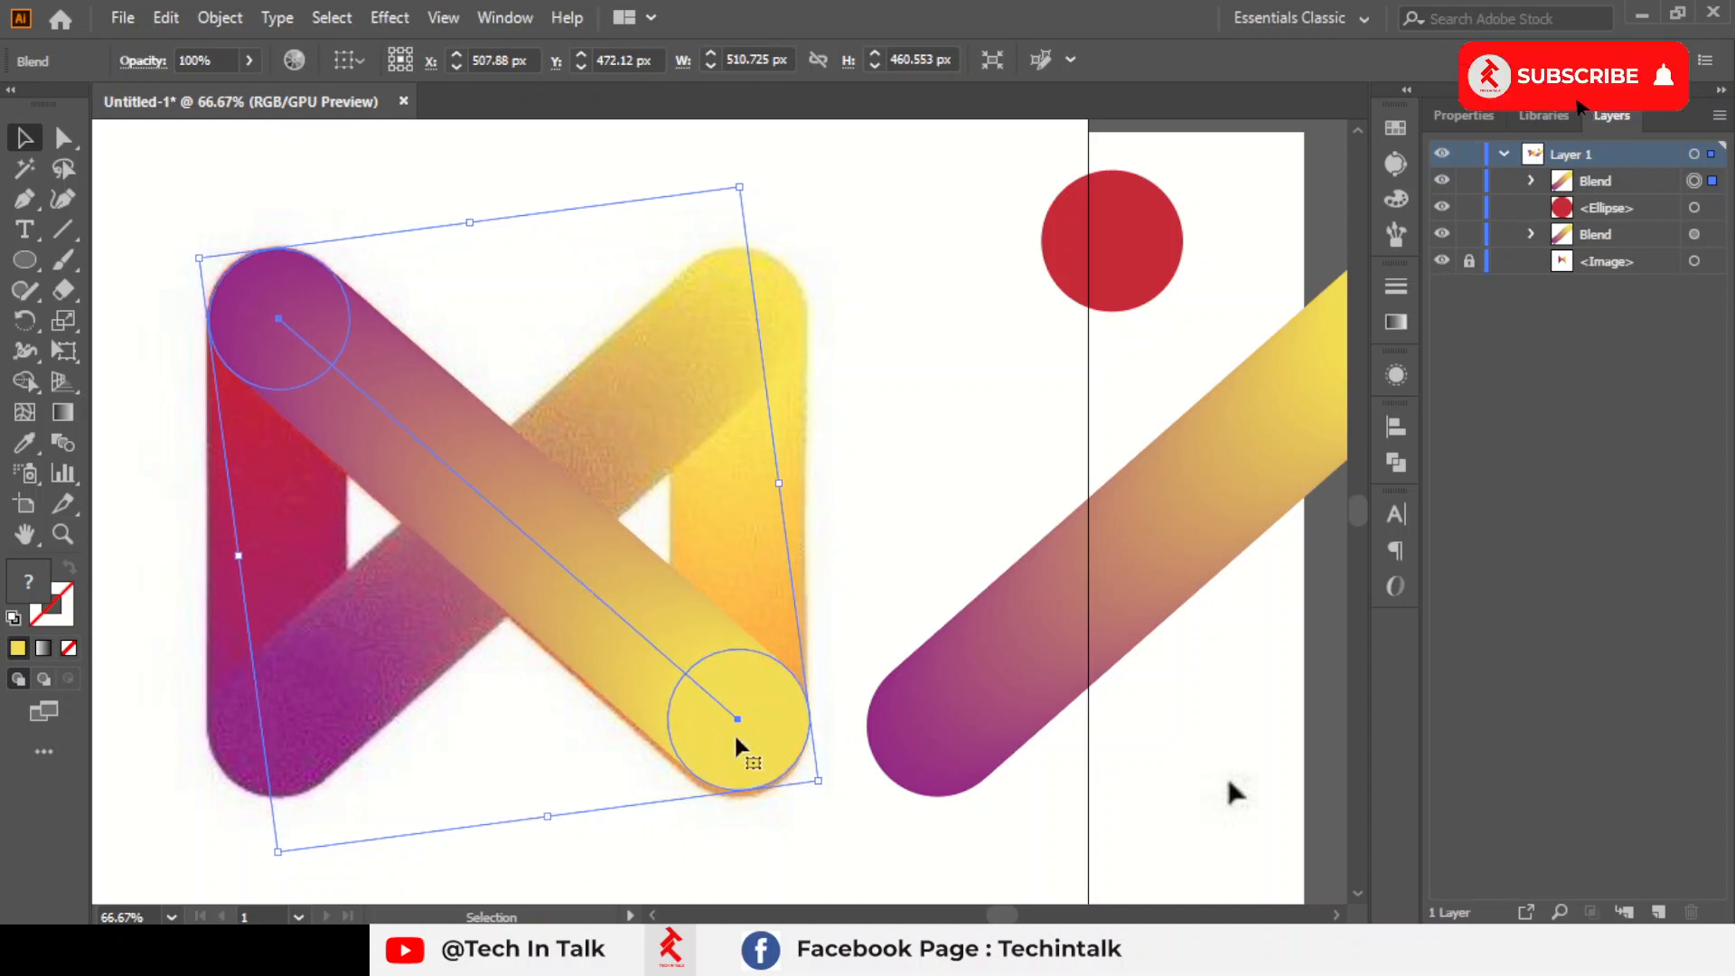
mouse_move(822, 784)
left_mouse_down()
mouse_move(809, 806)
mouse_move(829, 797)
left_mouse_up()
Move the aligned duplicate off the reference so it crosses the original diagonal blend, forming an X
scroll(831, 674, "down", 1)
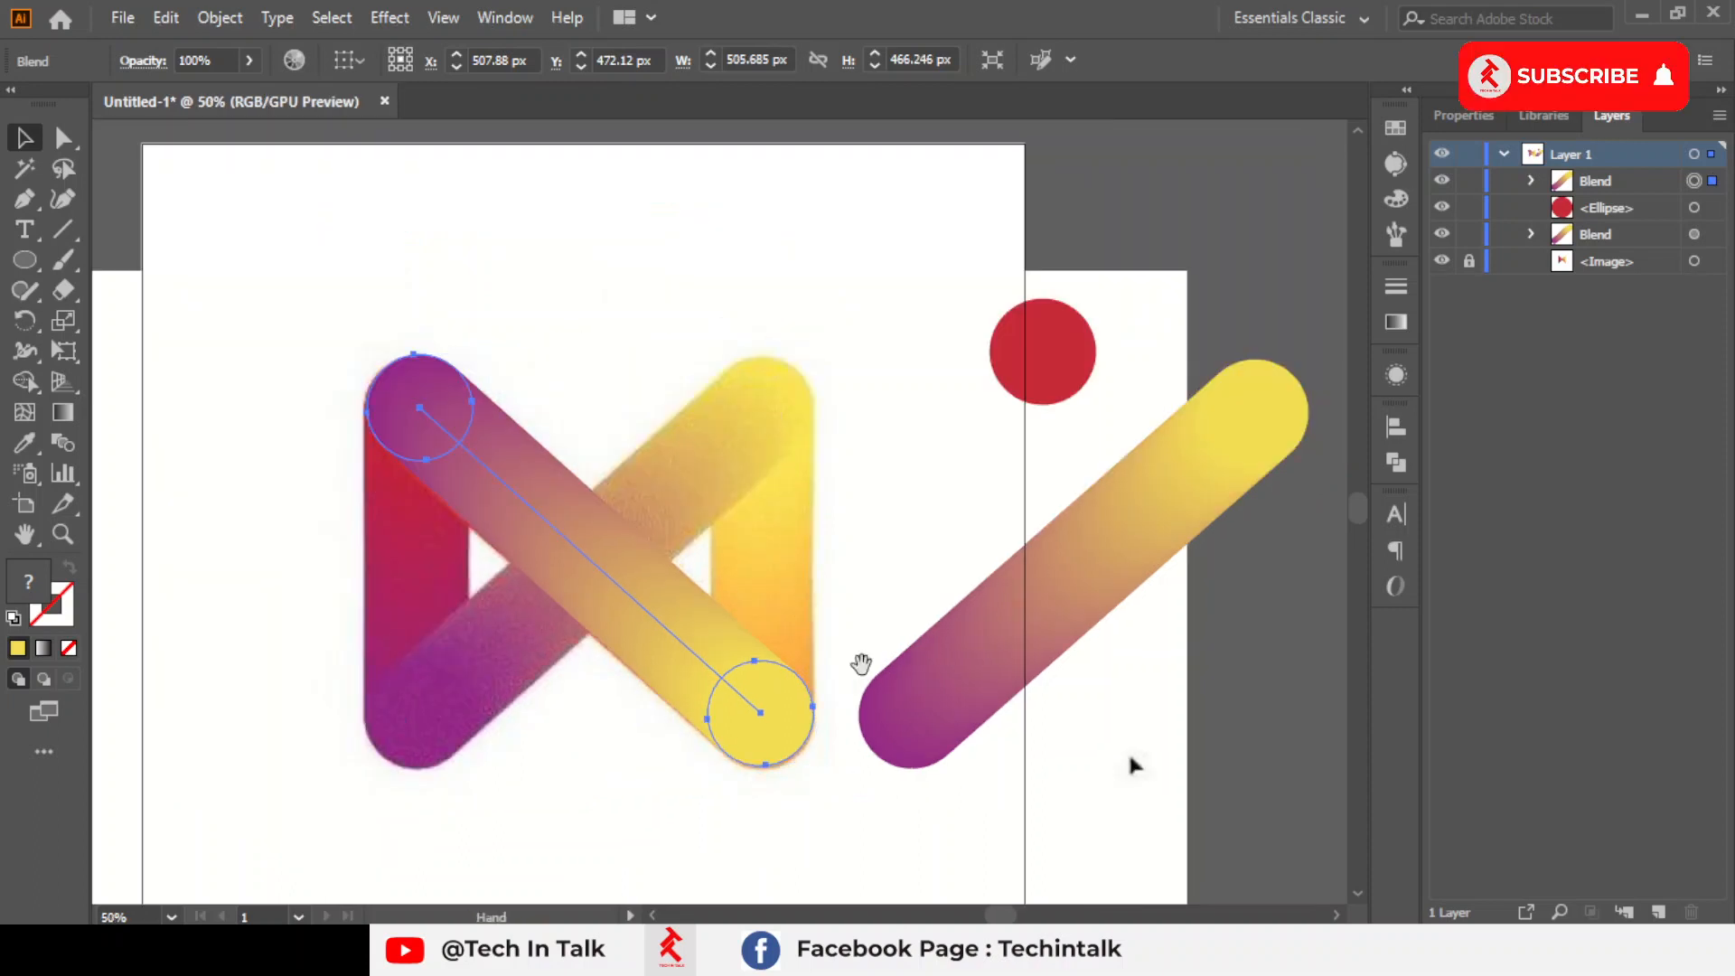
left_click_drag(860, 666, 680, 606)
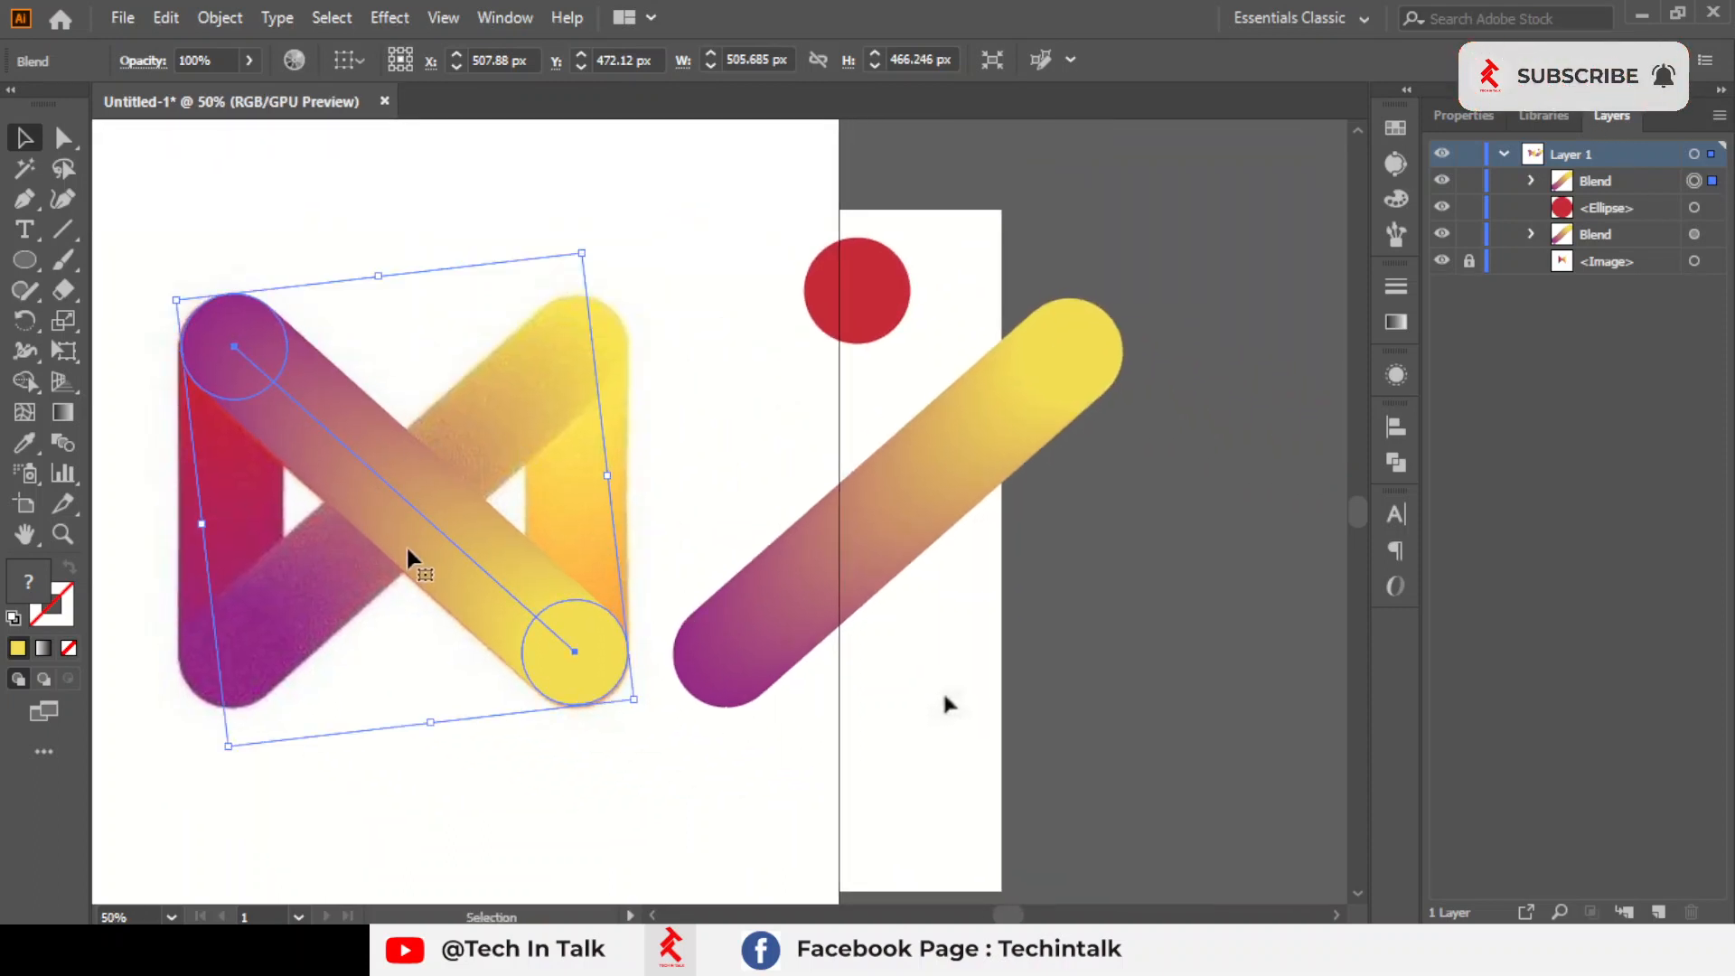
left_click(425, 520, "shift")
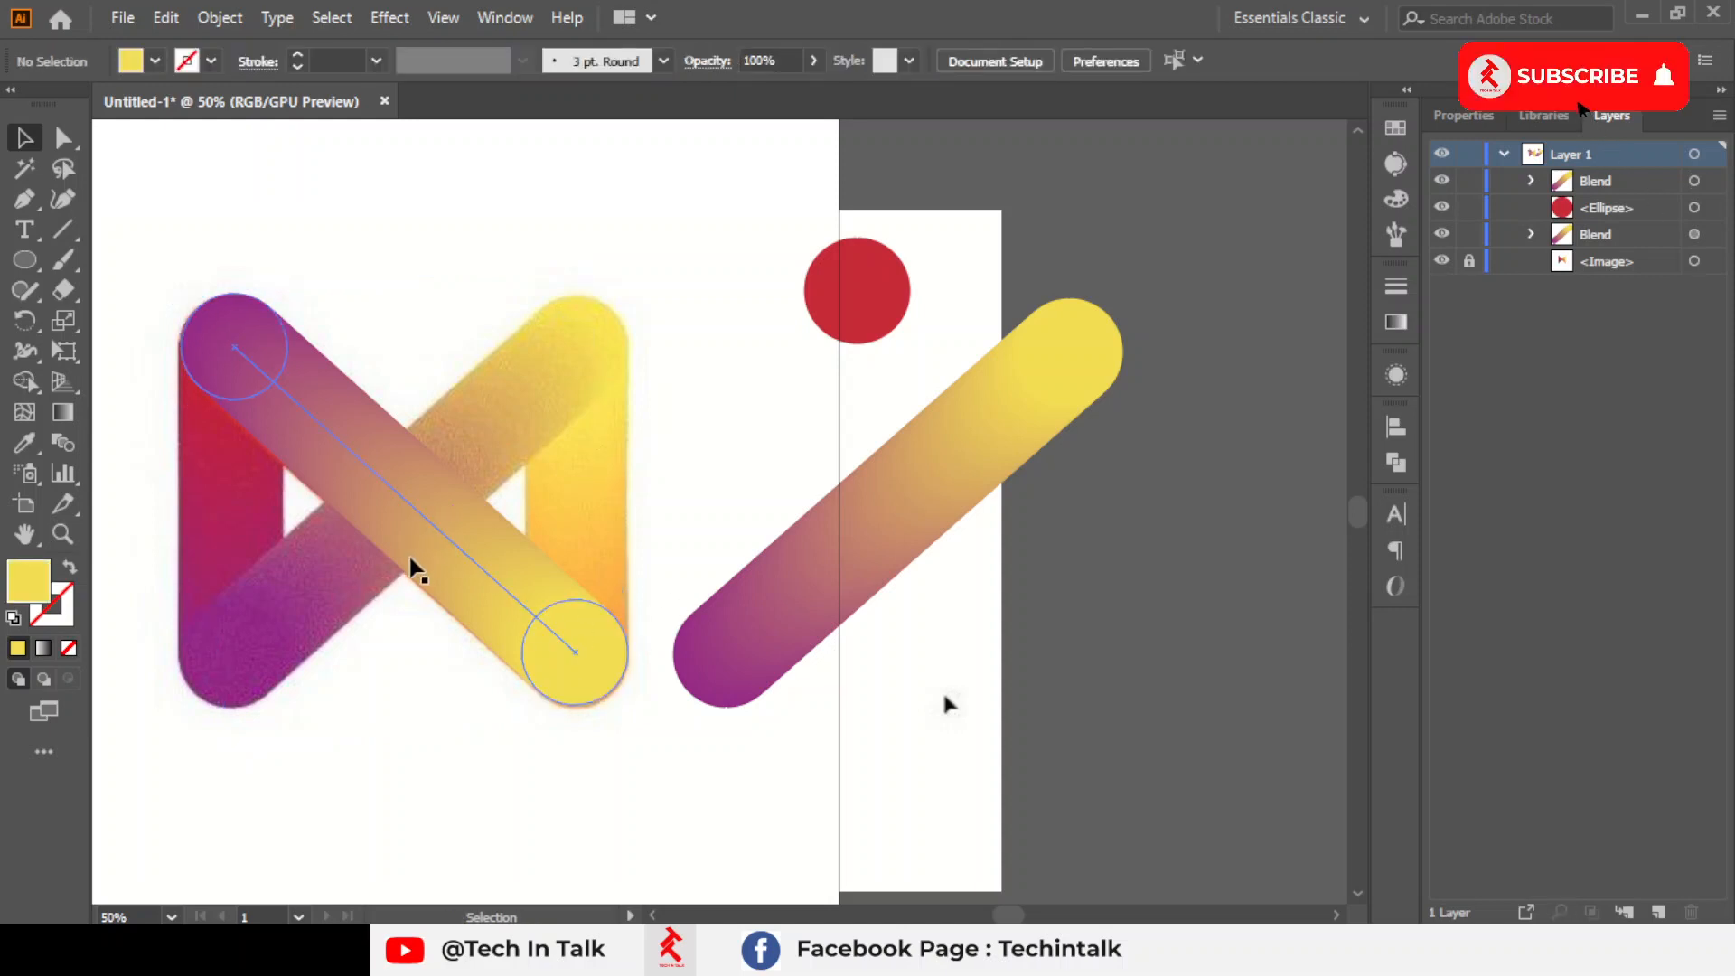
left_click(416, 545)
left_click(431, 542, "shift")
left_click_drag(453, 544, 960, 571)
left_click(1218, 490)
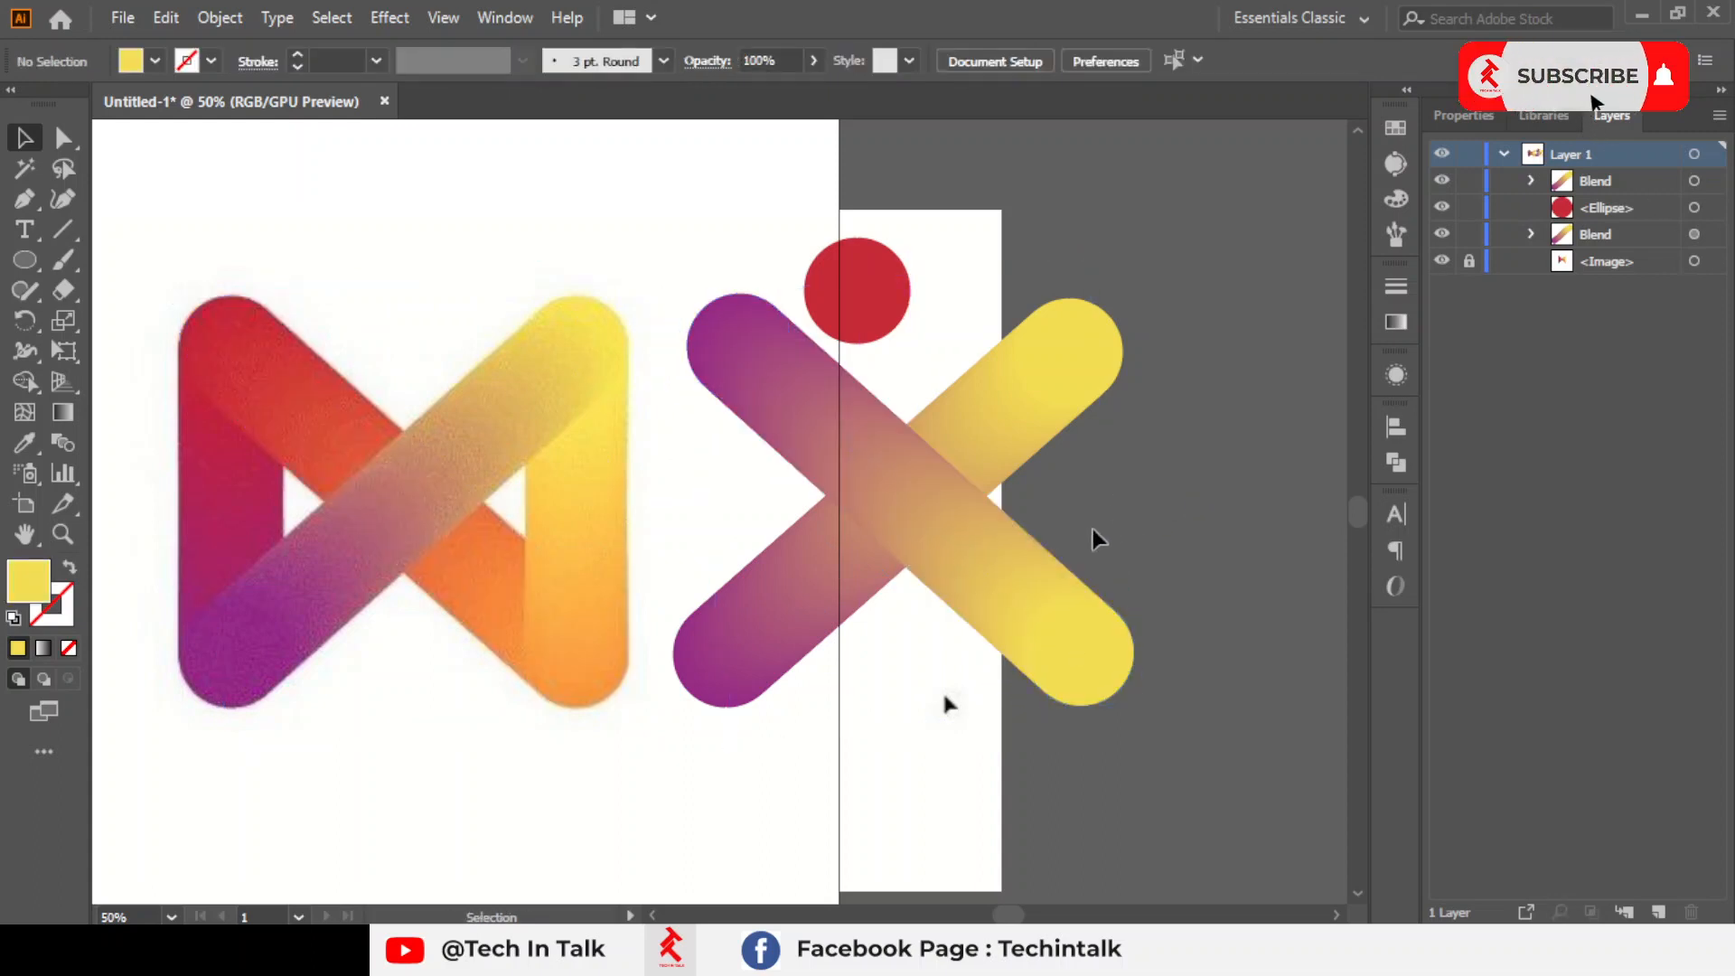
Try sending the duplicated diagonal bar behind all the other artwork
left_click(1016, 553)
right_click(1016, 553)
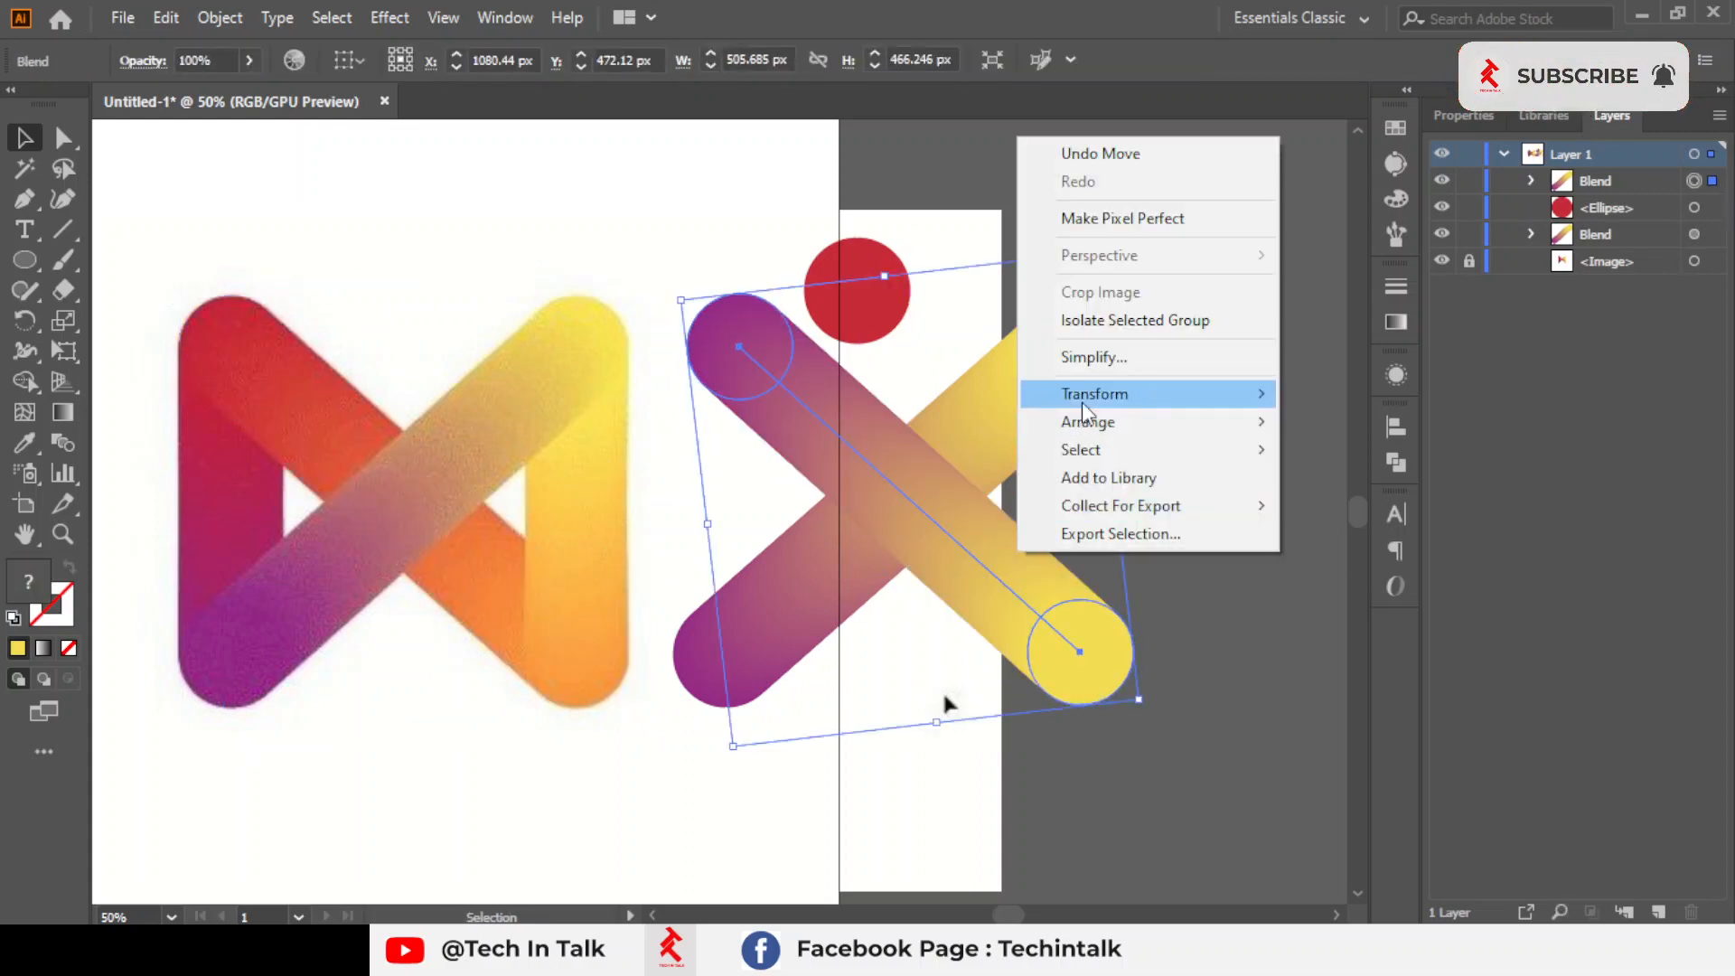
mouse_move(1084, 421)
left_click(1382, 504)
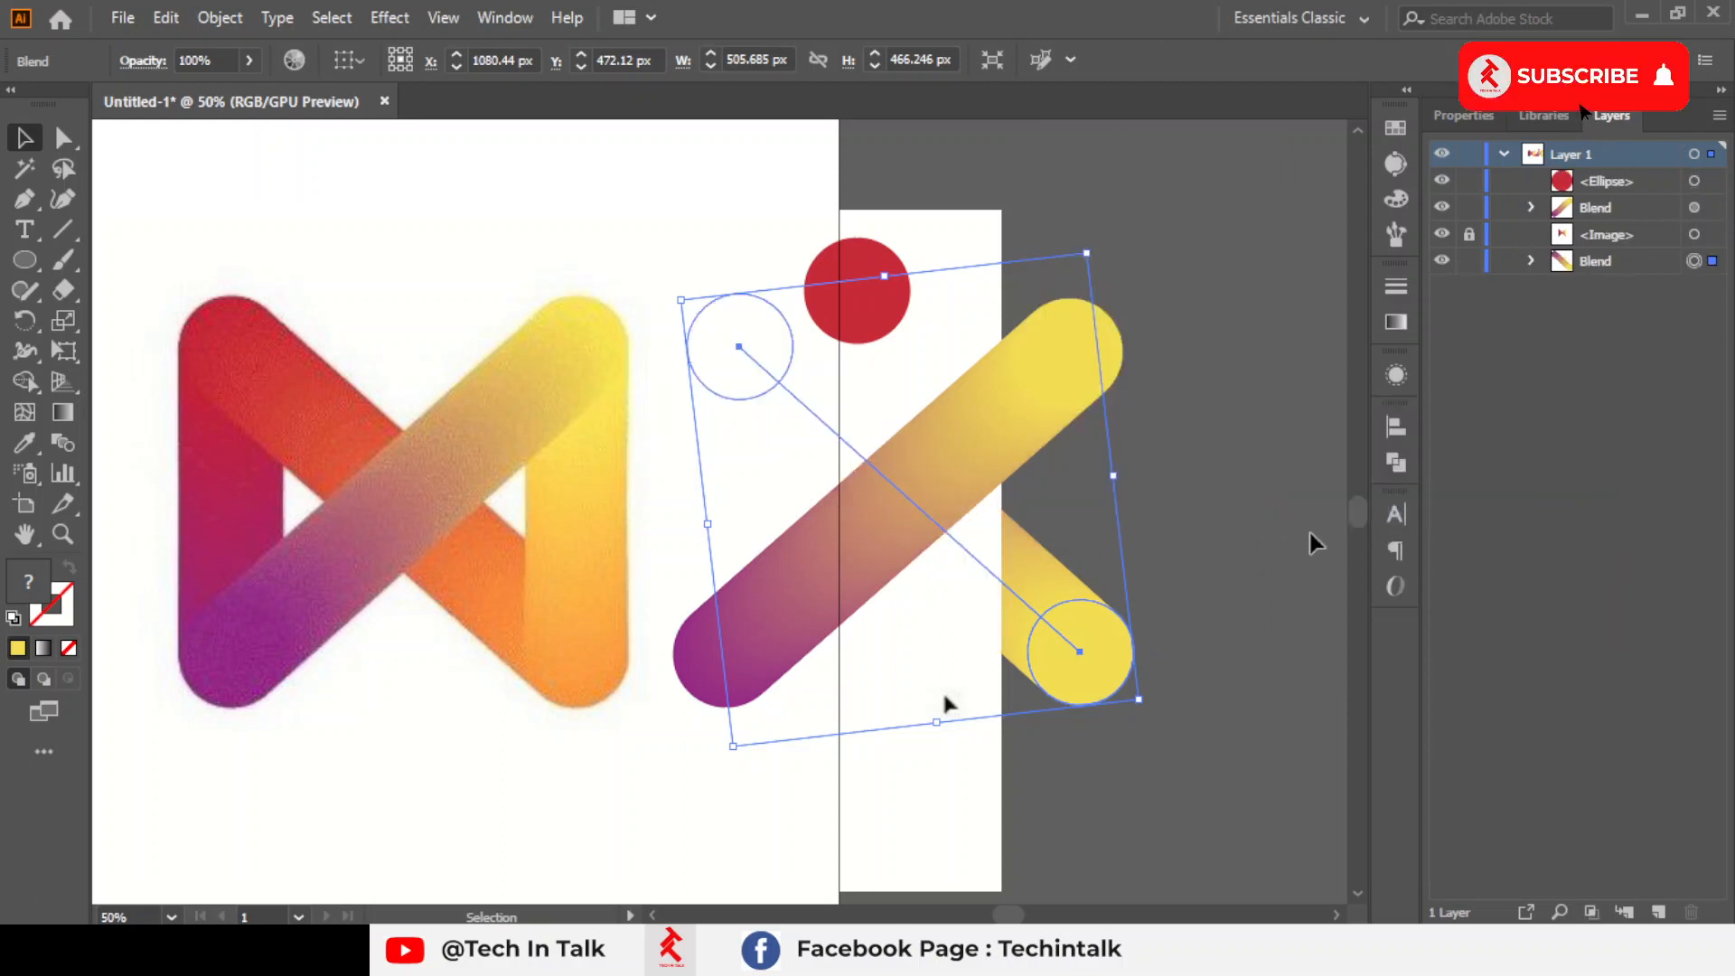
left_click(1146, 599)
left_click(1046, 650)
key("ctrl+shift+bracketright")
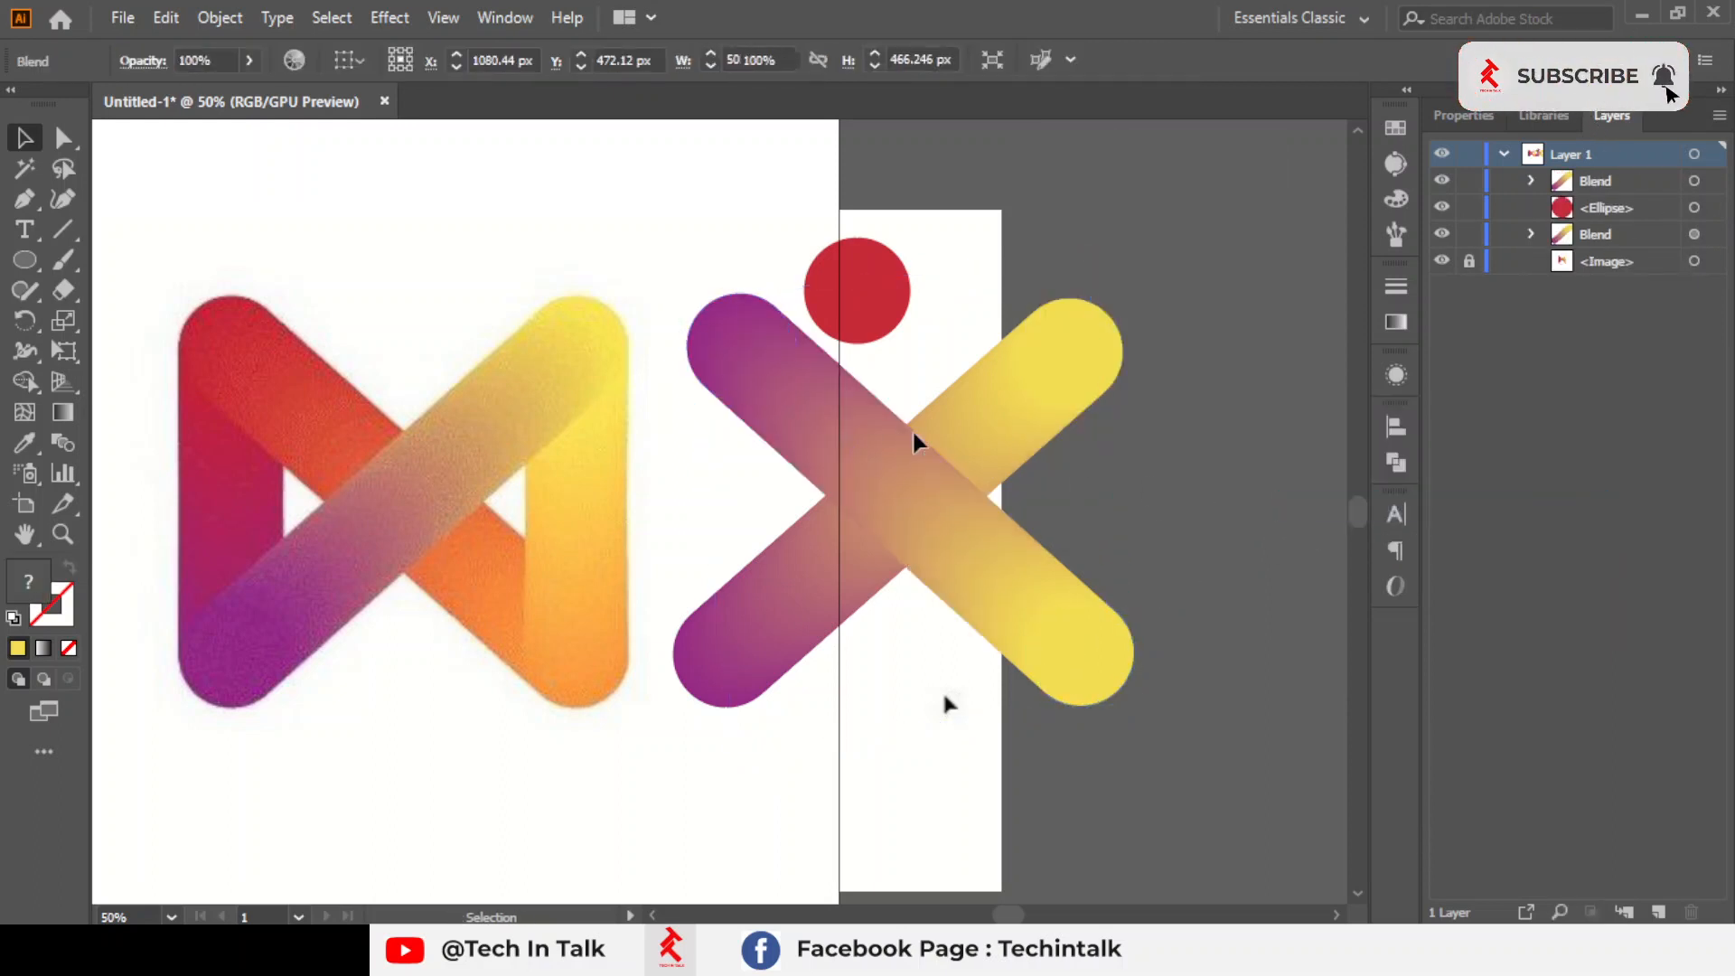
key("ctrl+shift+a")
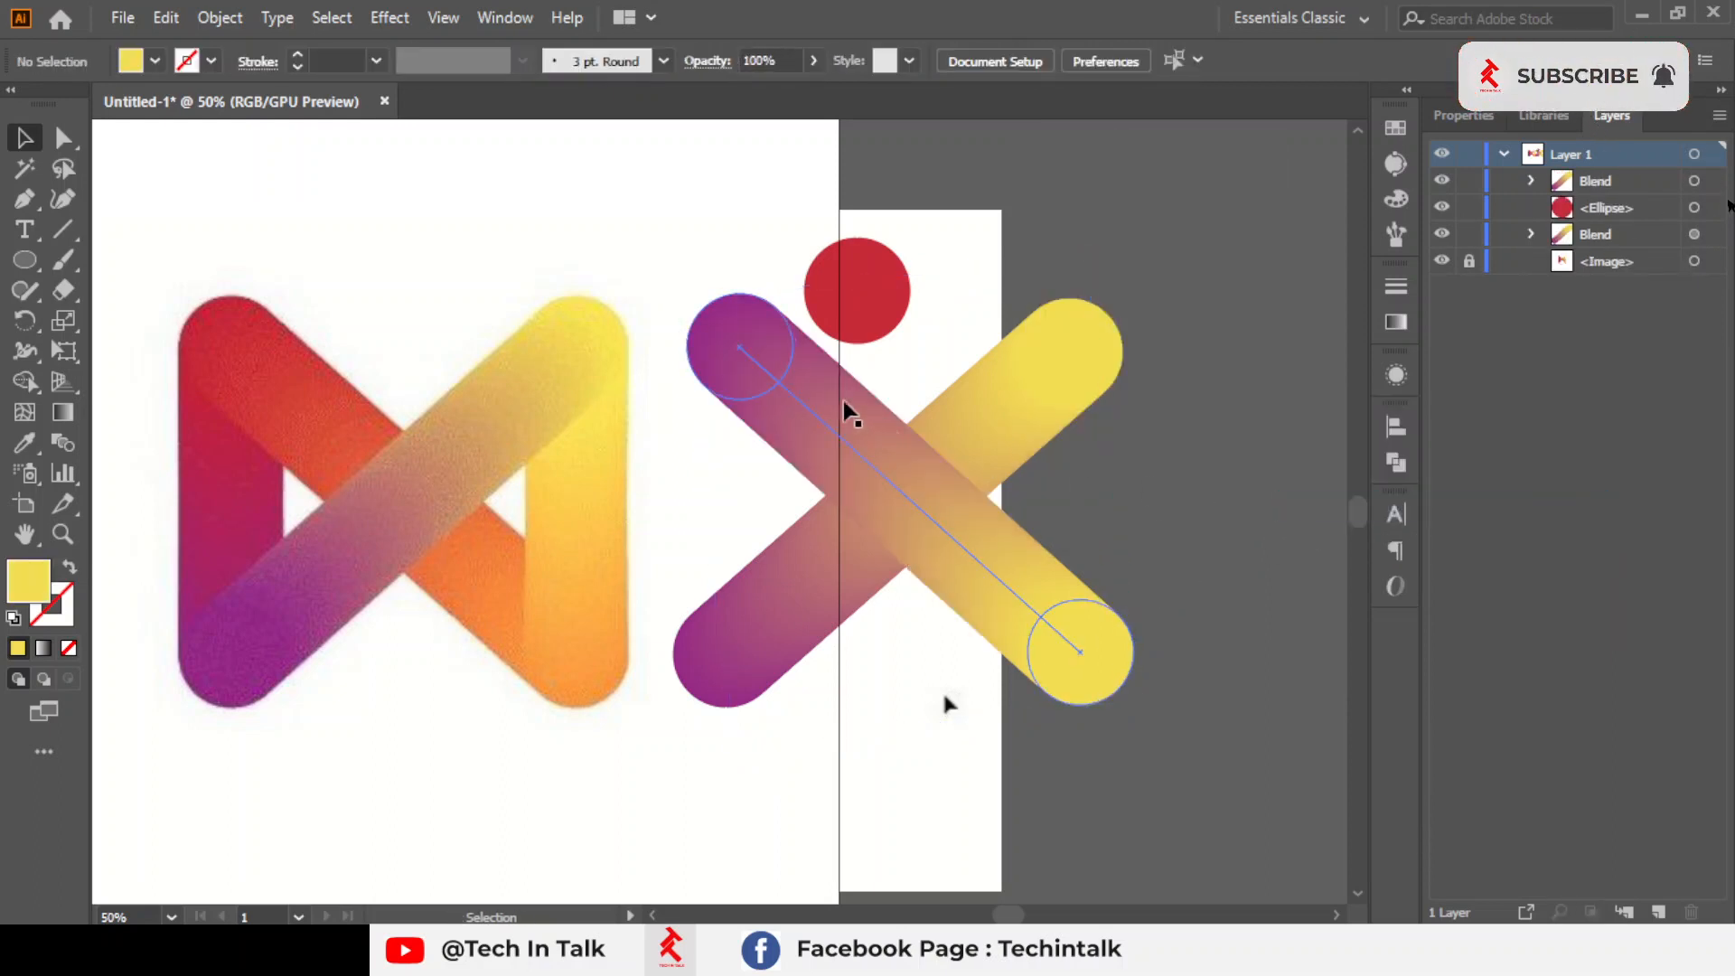
Recolour the duplicated bar's upper end circle red and its lower end circle orange, sampling both from the reference logo
left_click(62, 138)
left_click(769, 346)
left_click(24, 442)
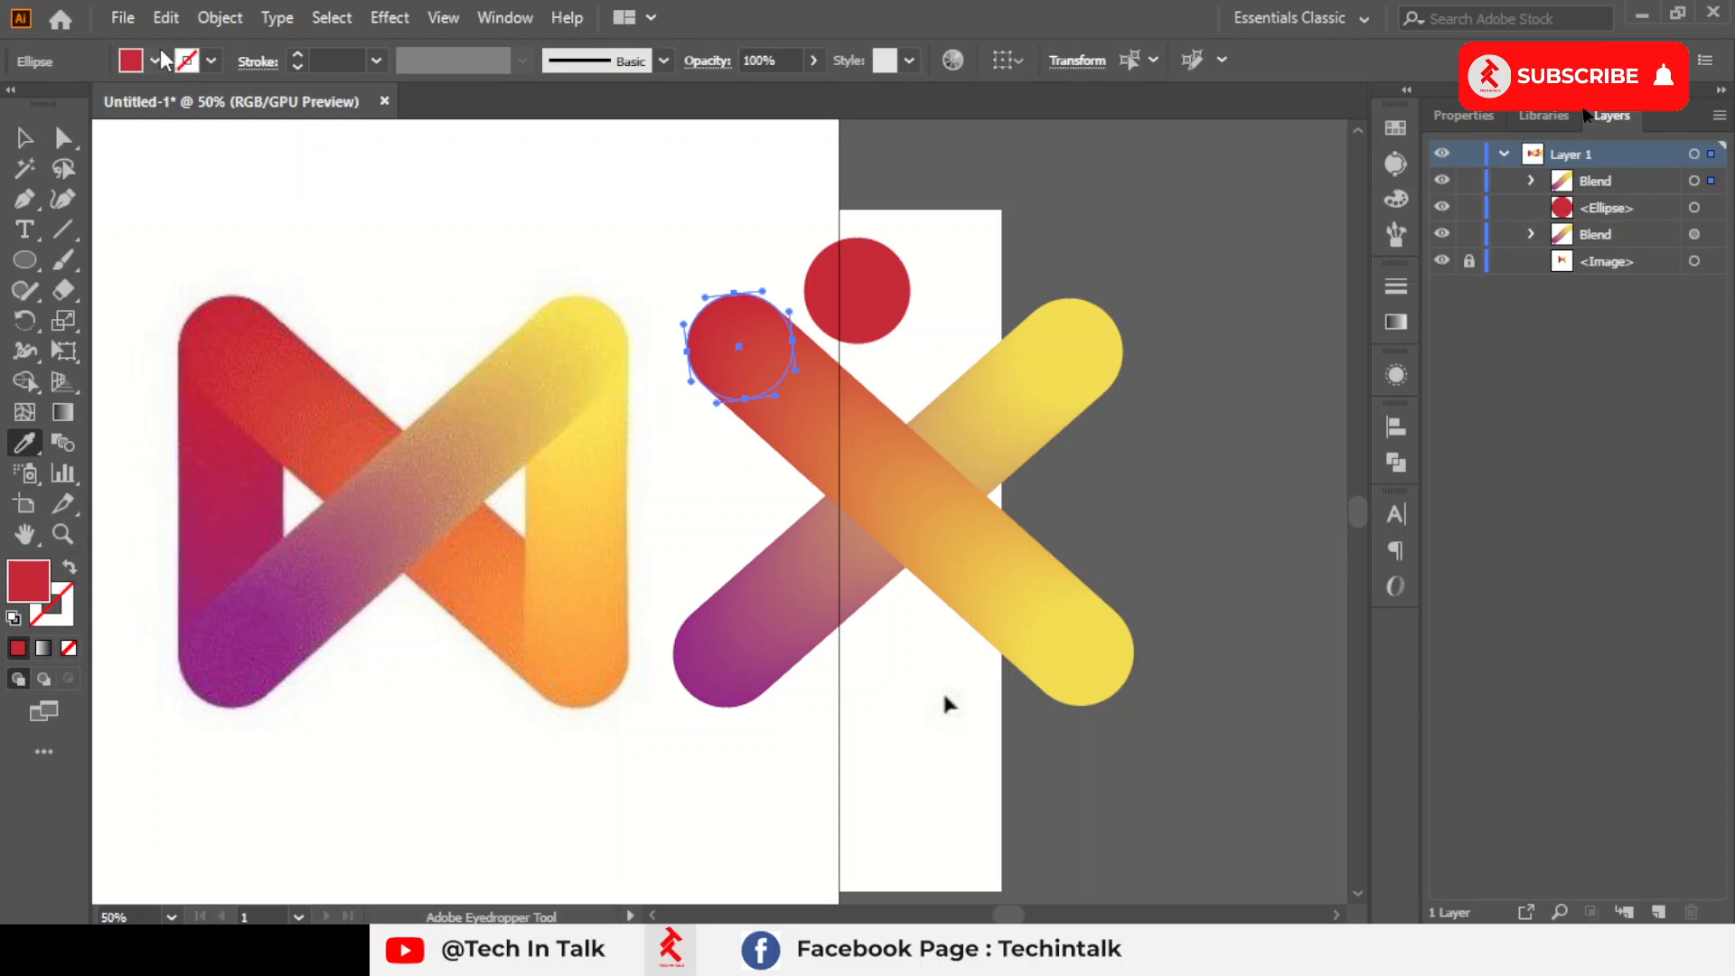
left_click(63, 137)
left_click(1057, 686)
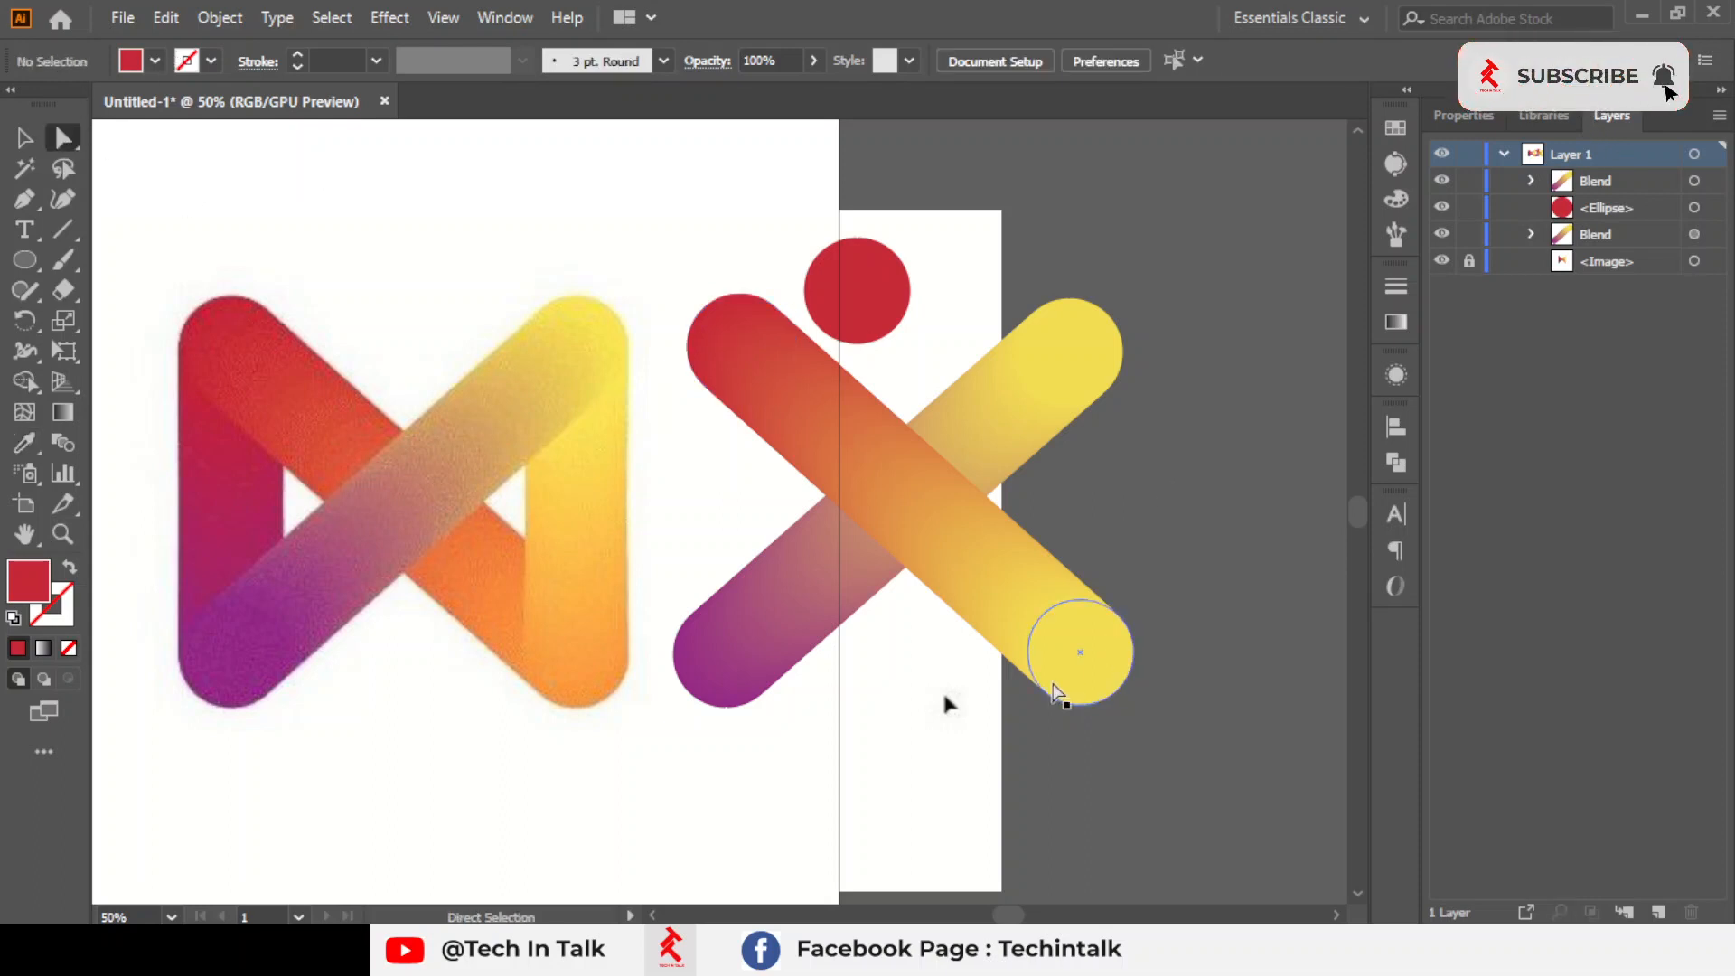
left_click(25, 444)
left_click(567, 677)
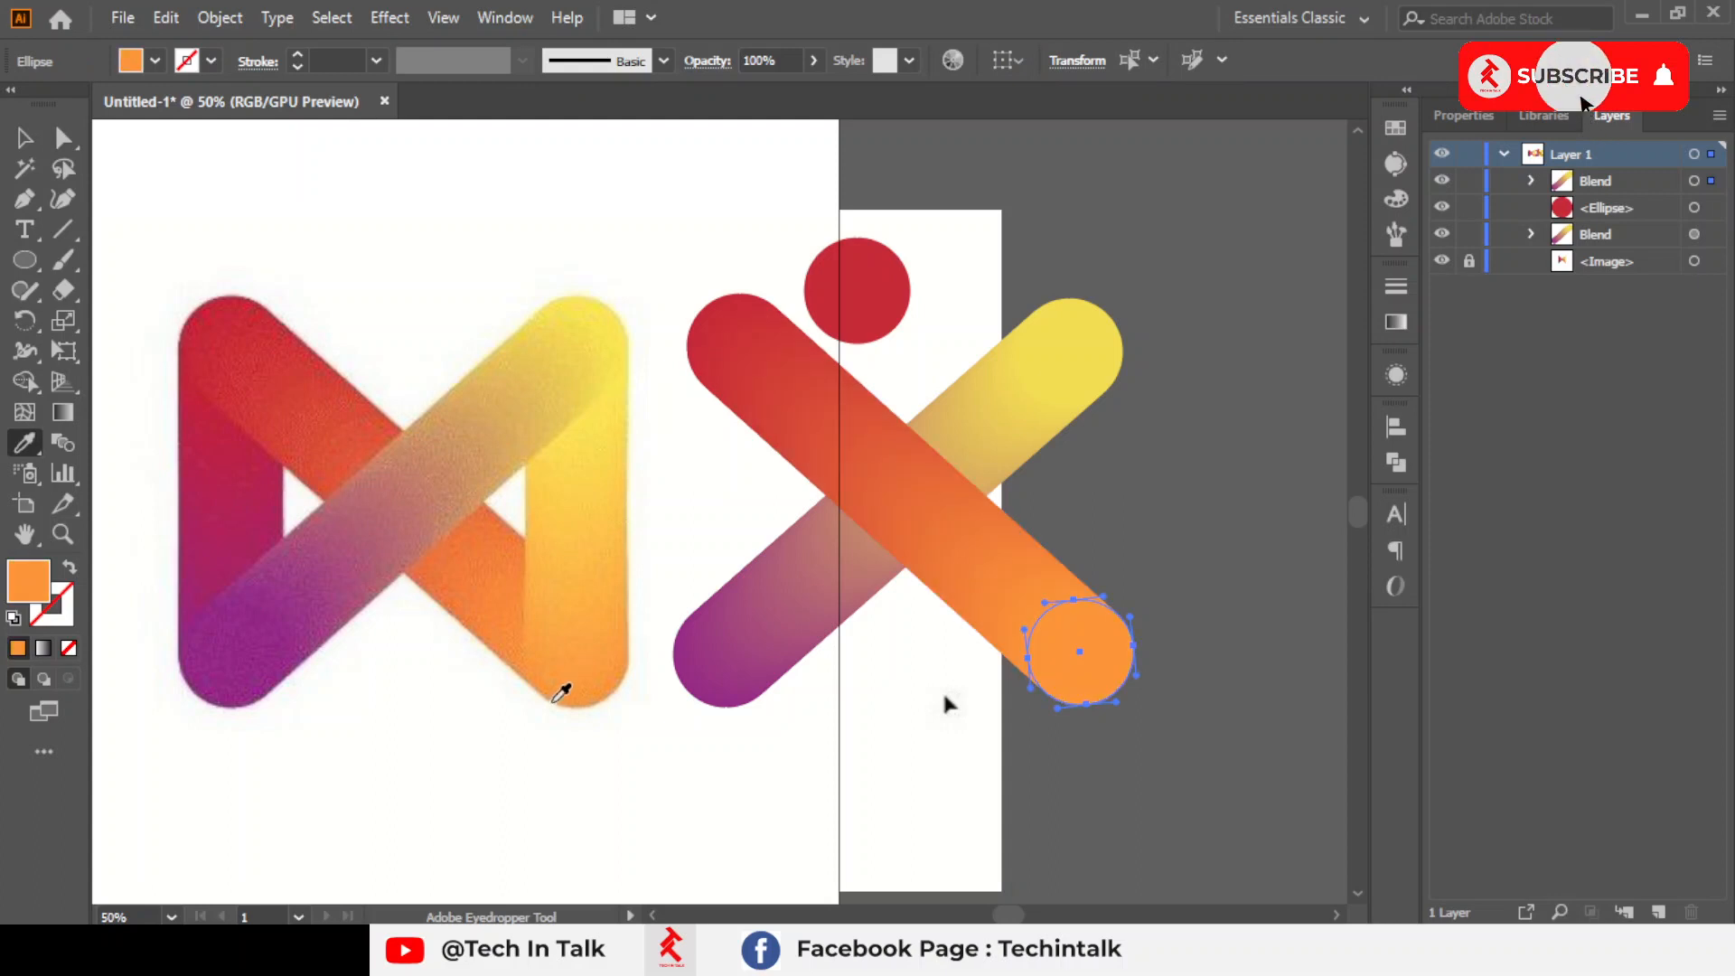
Move the spare red circle onto the reference's upper-right end and copy it straight down to the lower-right end
left_click(24, 138)
left_click(934, 293)
left_click(881, 285)
left_click_drag(882, 285, 600, 347)
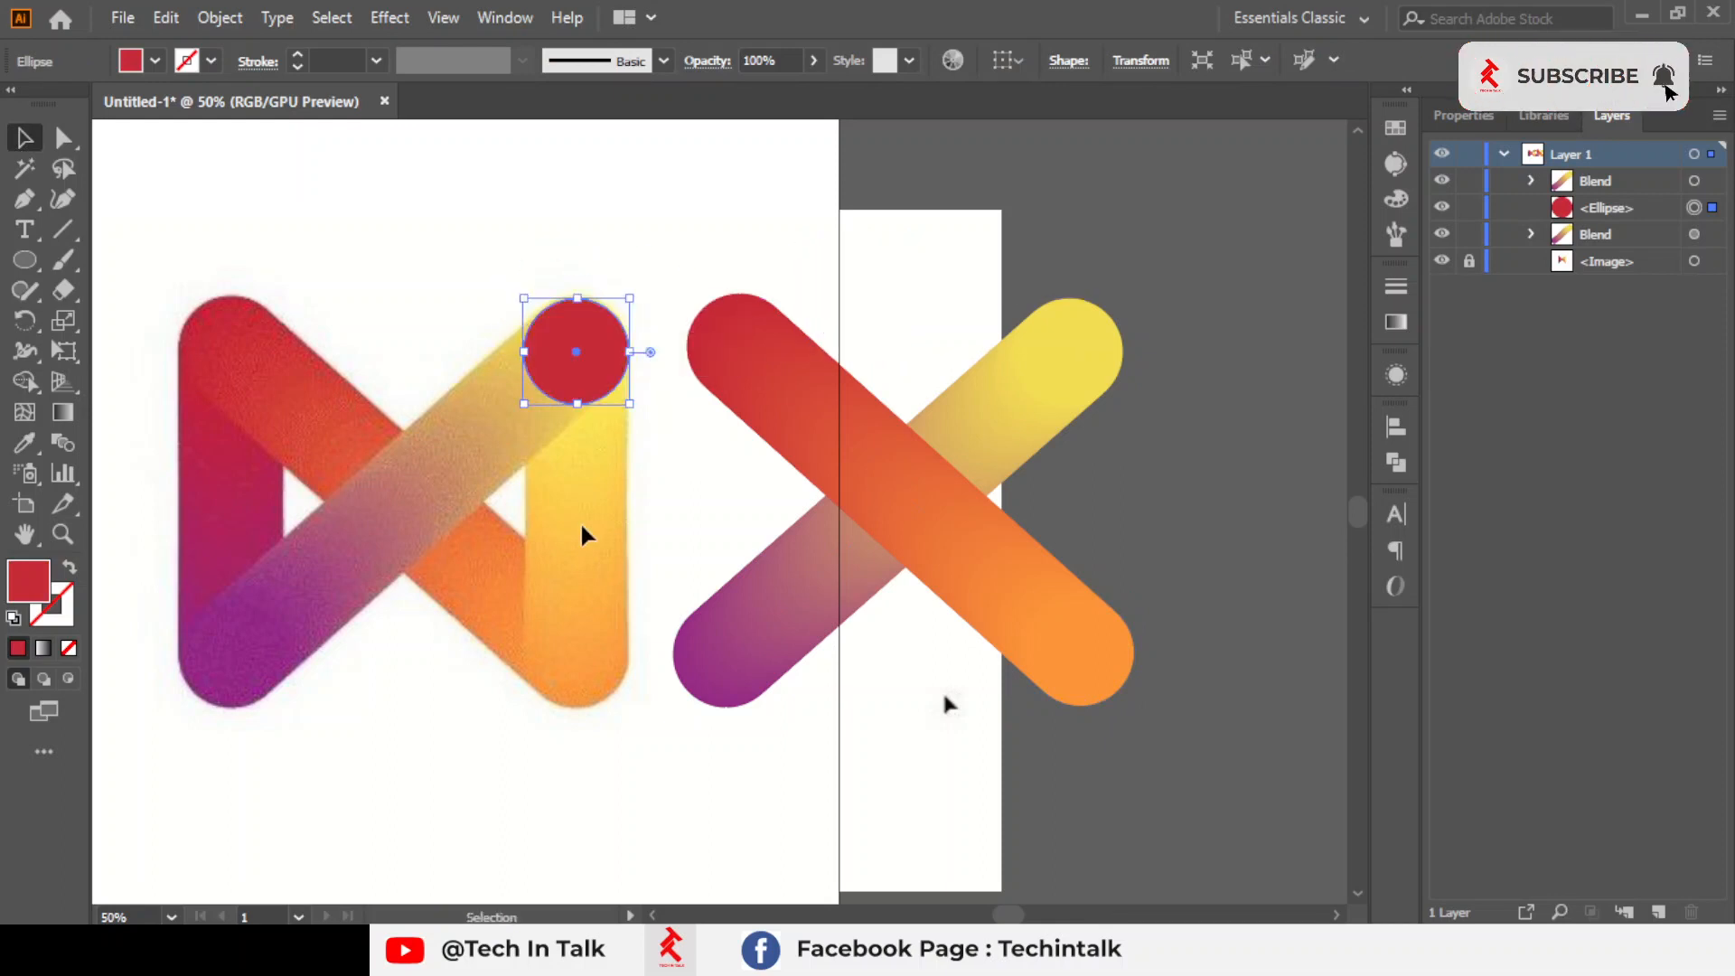
key("ctrl+equal")
left_click_drag(673, 188, 655, 598)
scroll(651, 523, "up", 1)
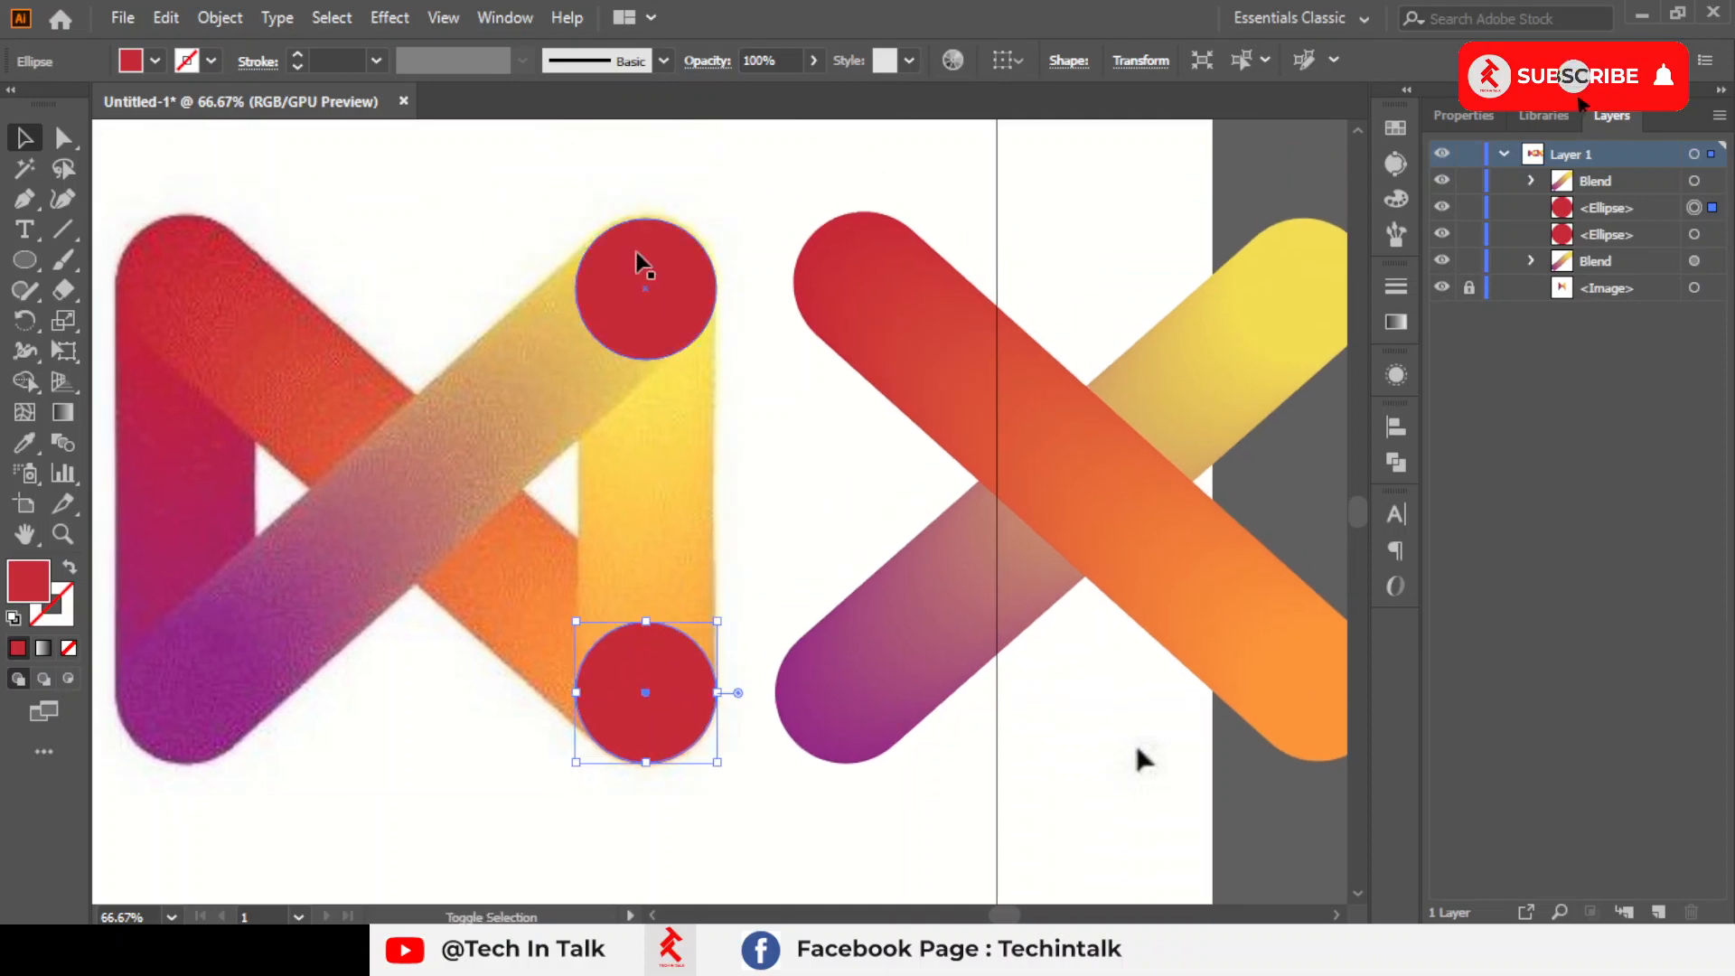
Create a blend between the two red circles over the reference's right vertical bar
left_click(637, 257, "shift")
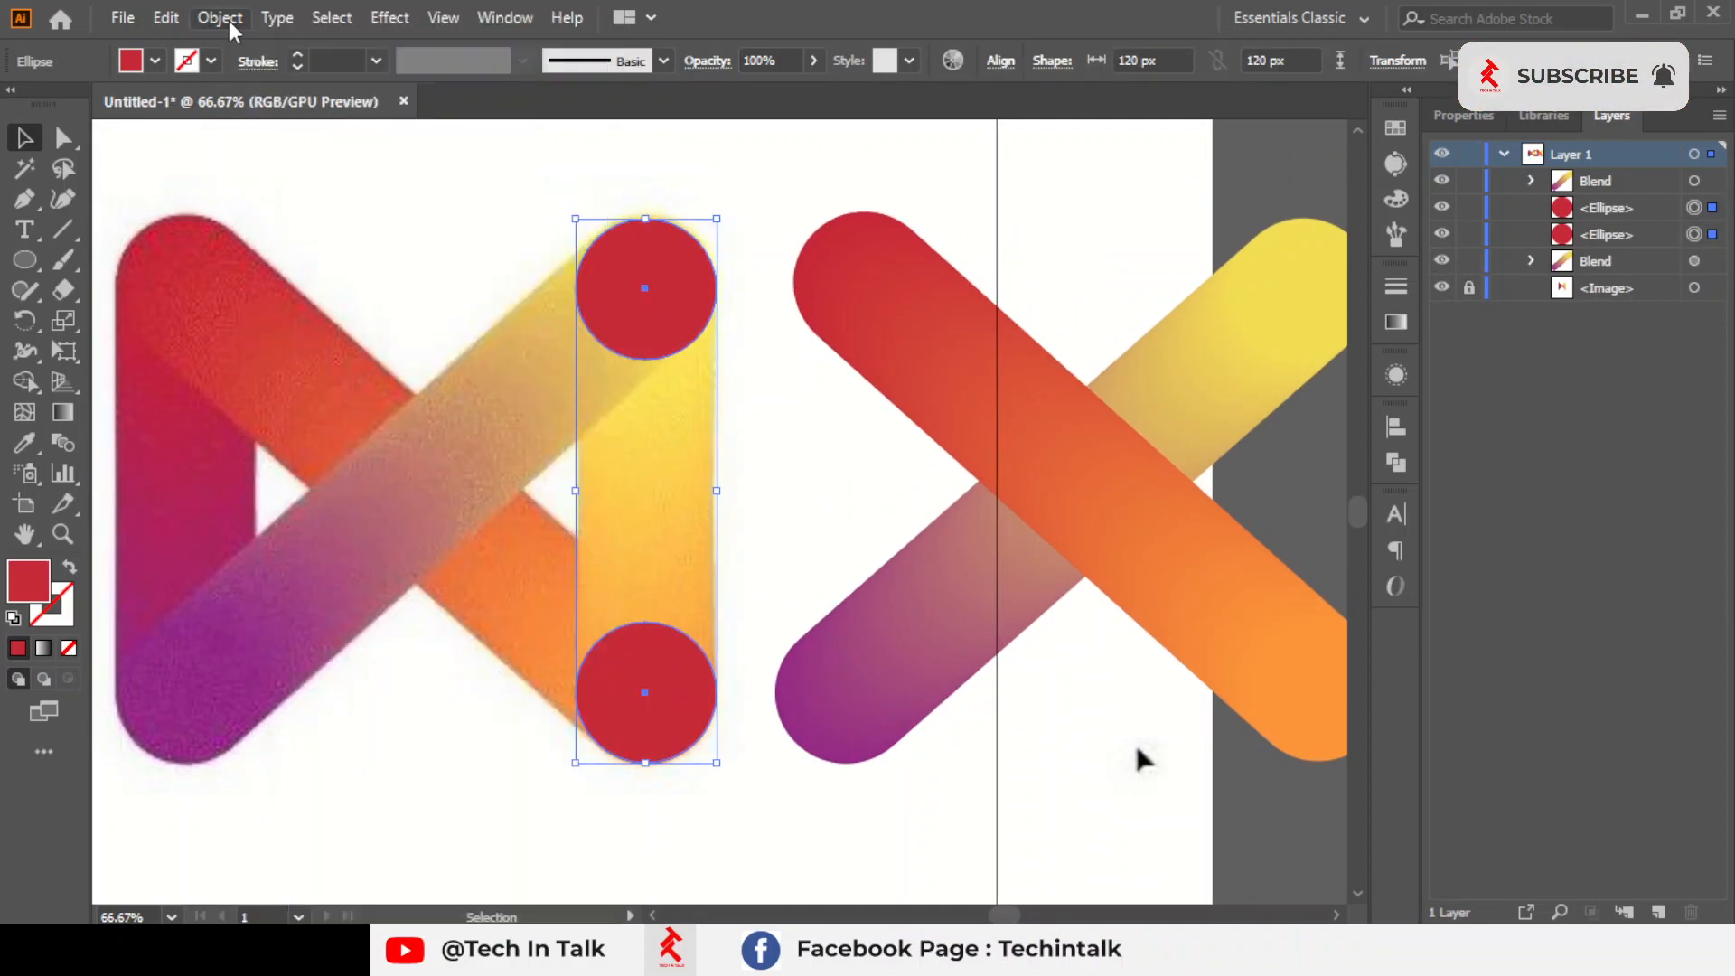
left_click(246, 24)
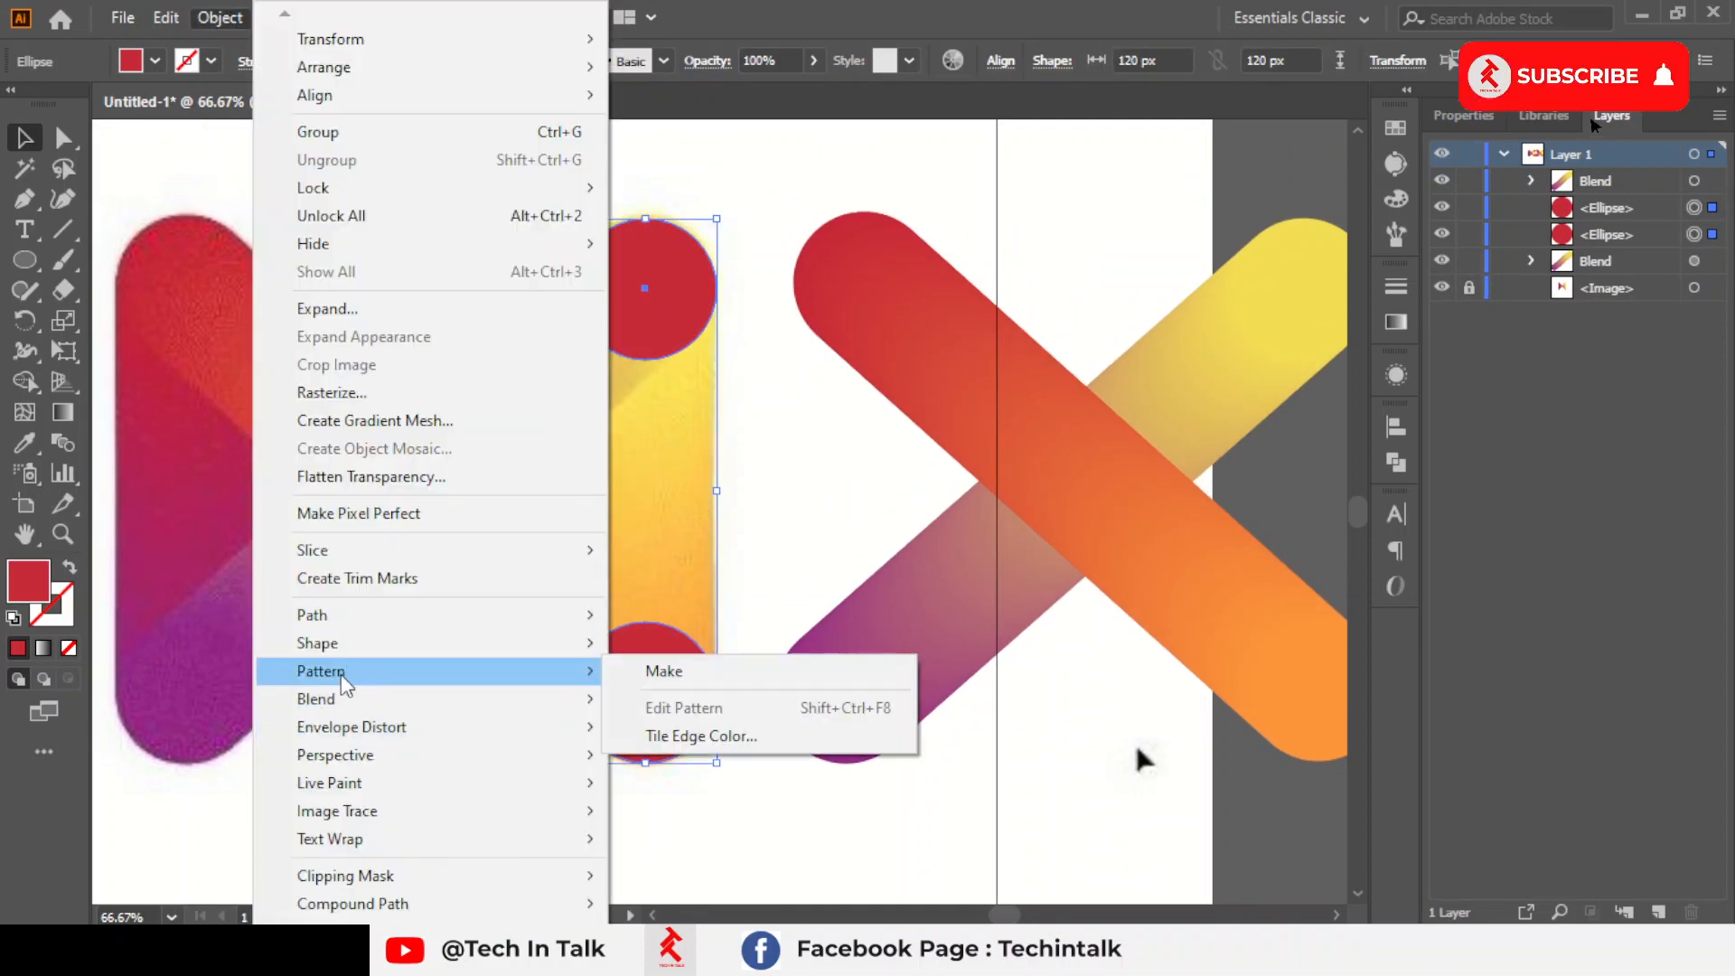
mouse_move(343, 698)
left_click(648, 702)
scroll(1119, 740, "right", 1)
Set the vertical blend's spacing to Specified Steps with 100 steps
double_click(62, 442)
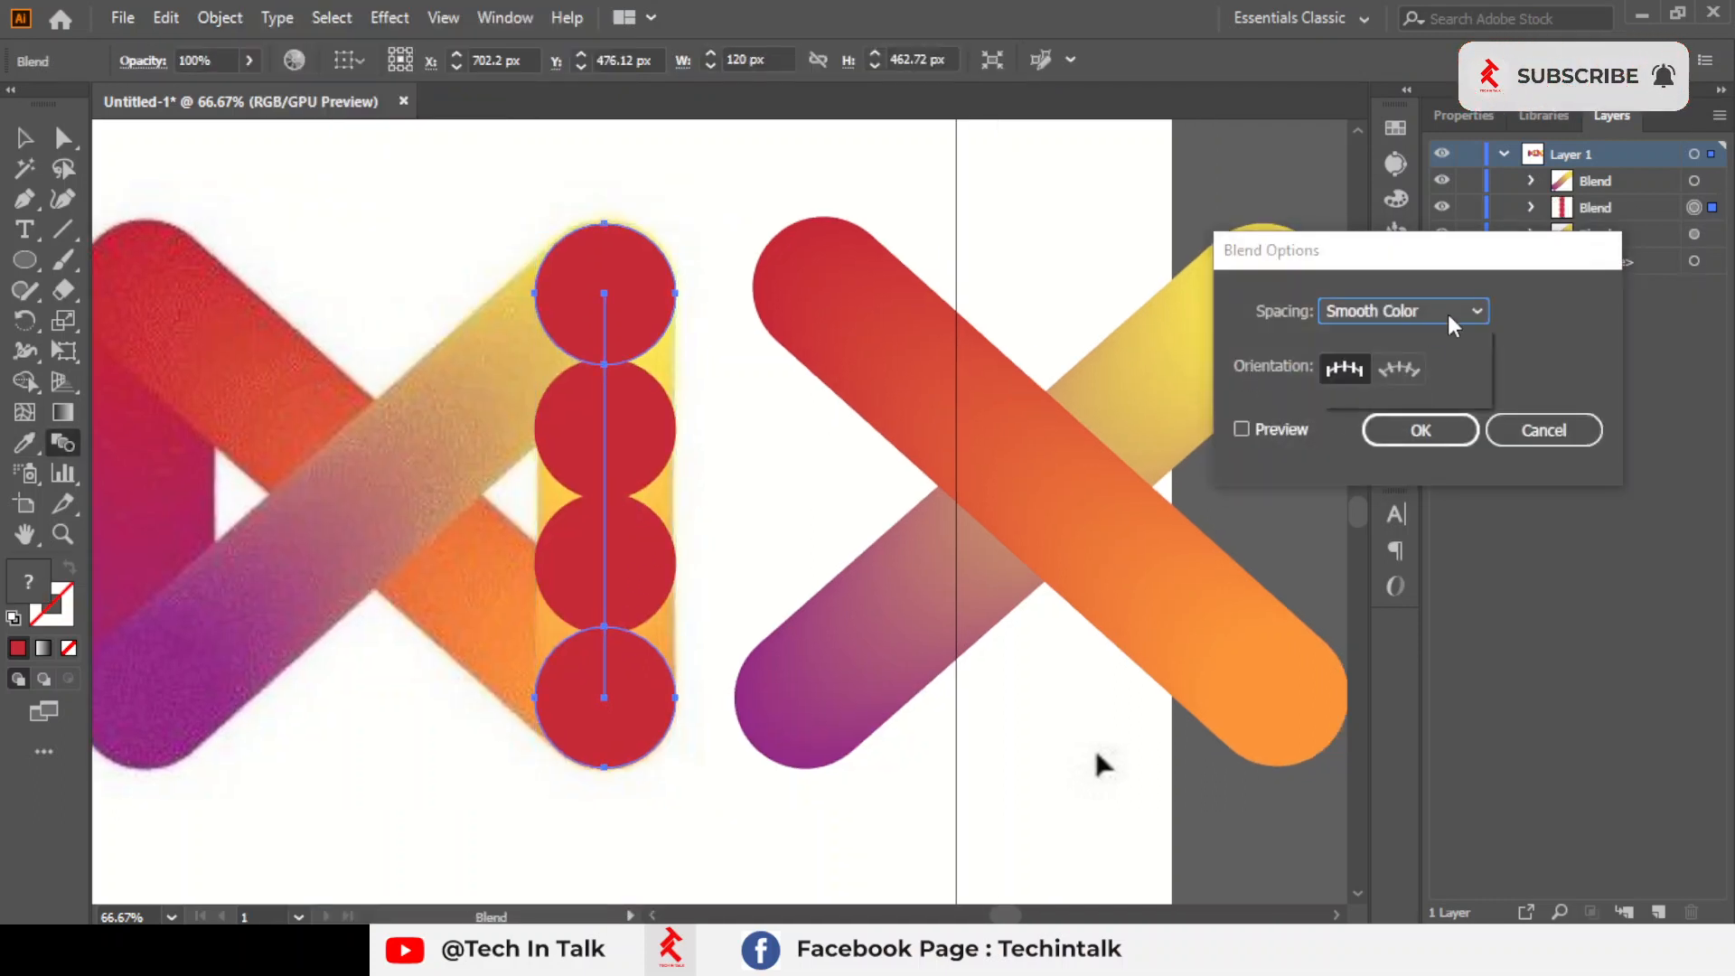
left_click(1450, 312)
left_click(1364, 367)
type("1")
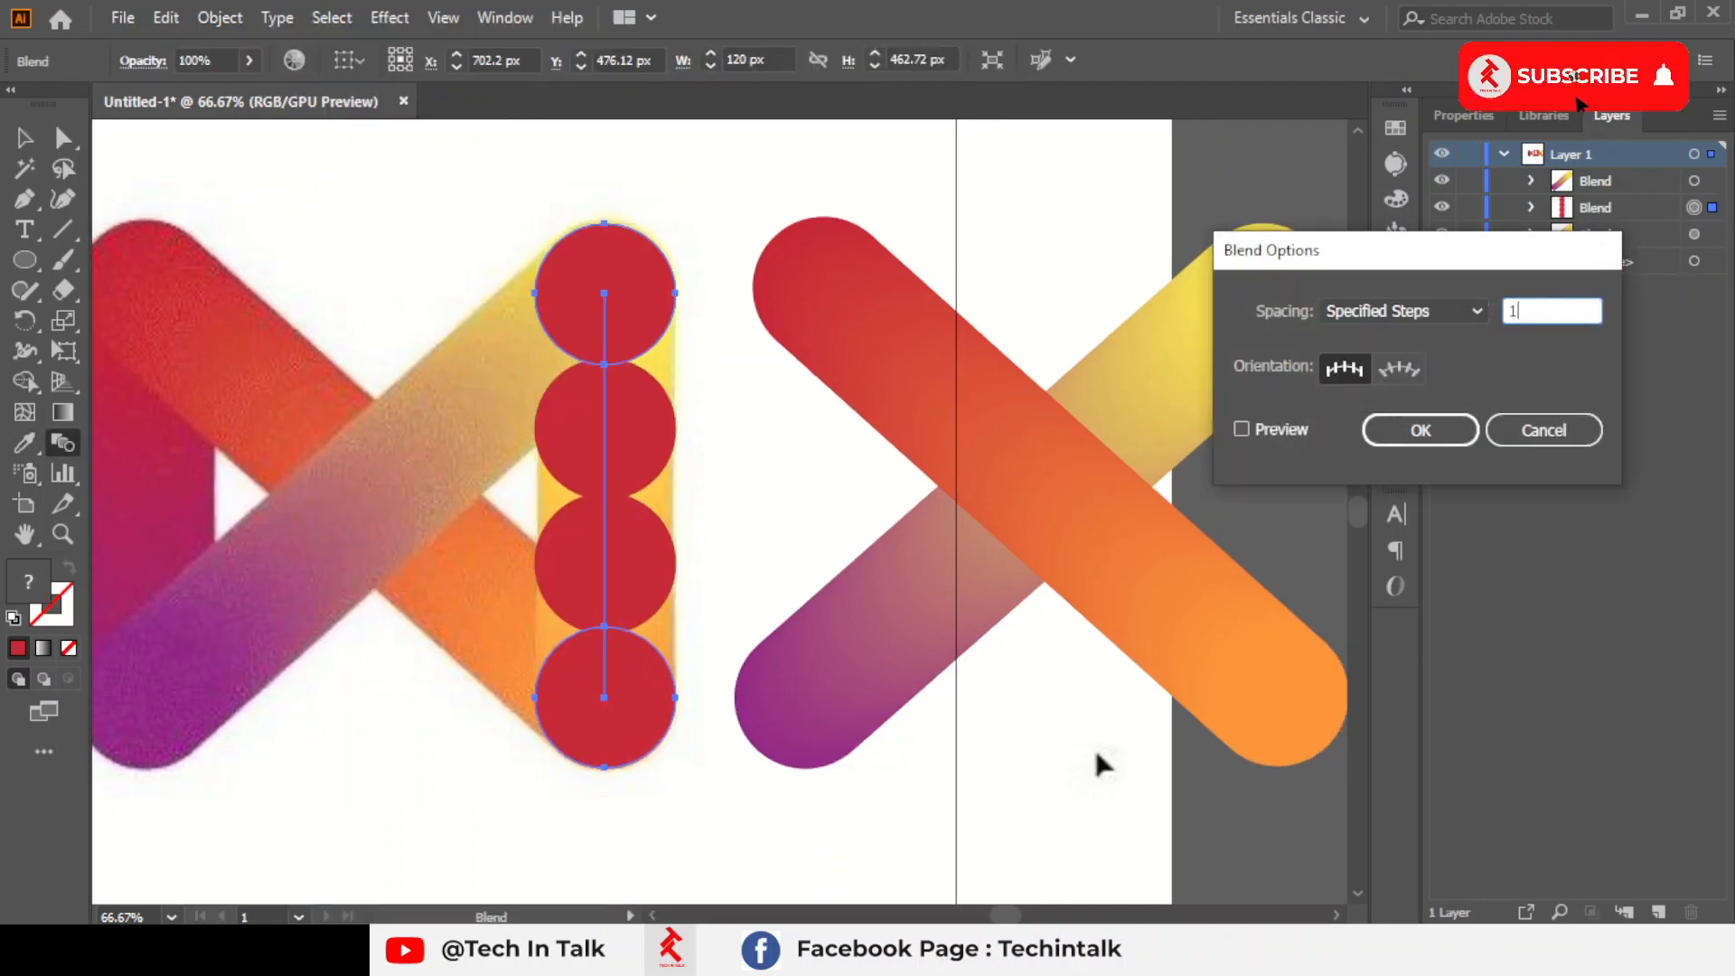
type("00")
left_click(1420, 429)
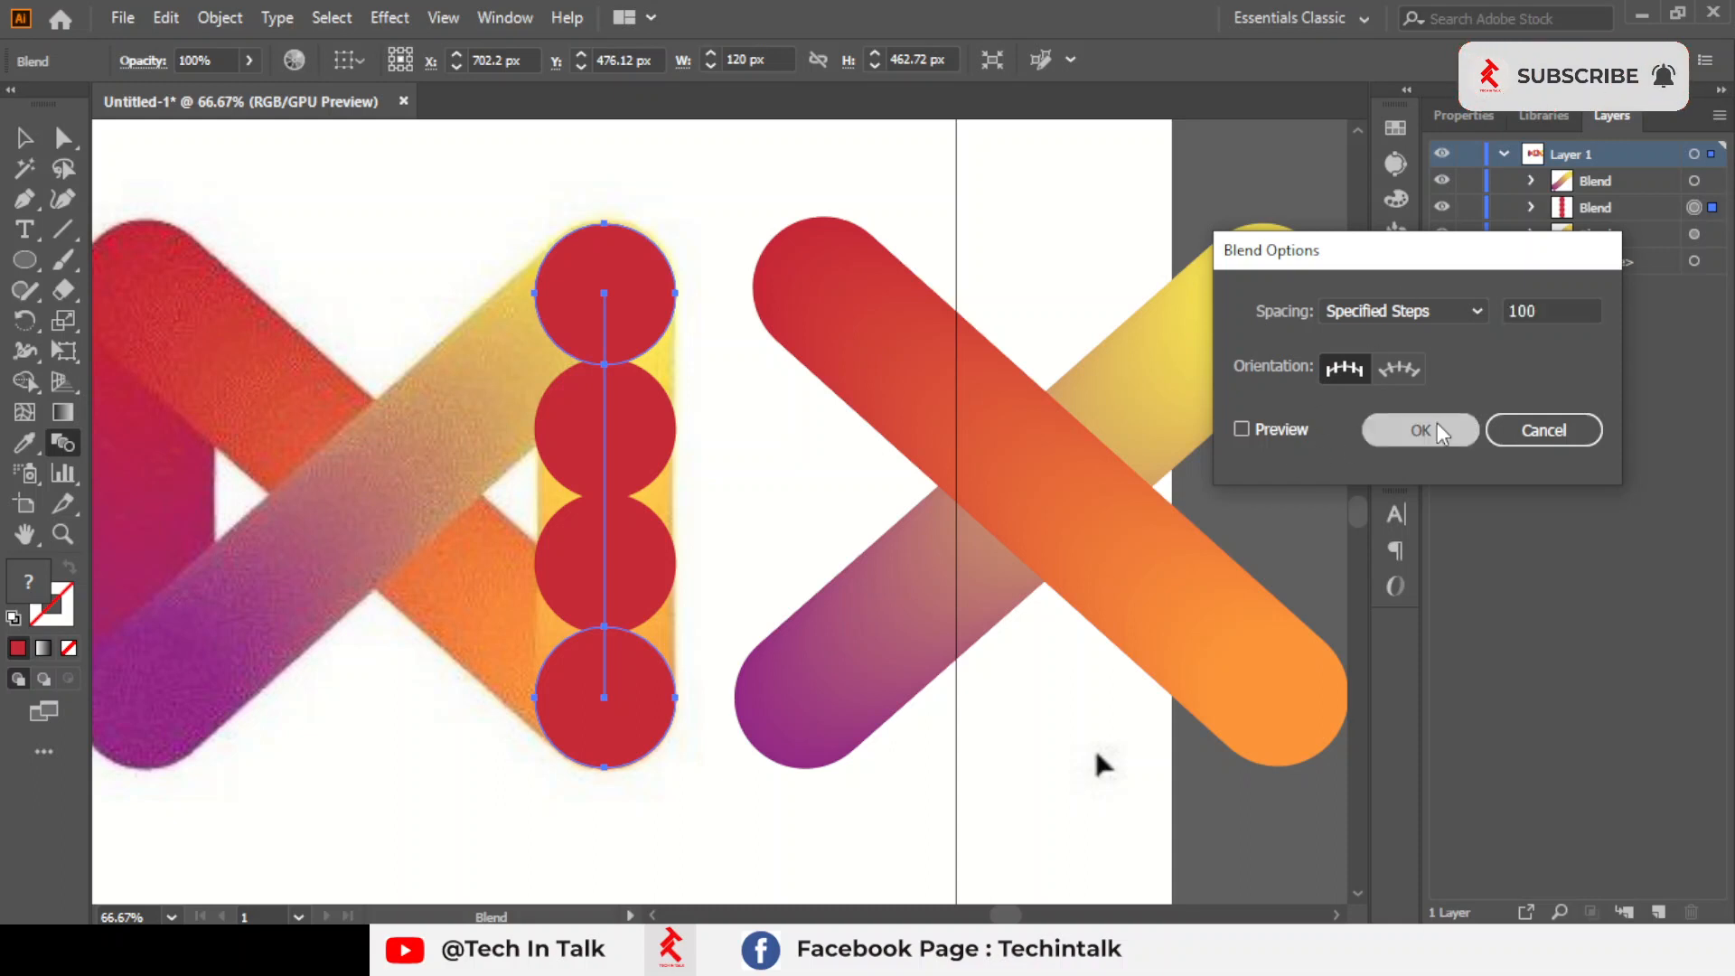
key("ctrl+minus")
left_click(67, 138)
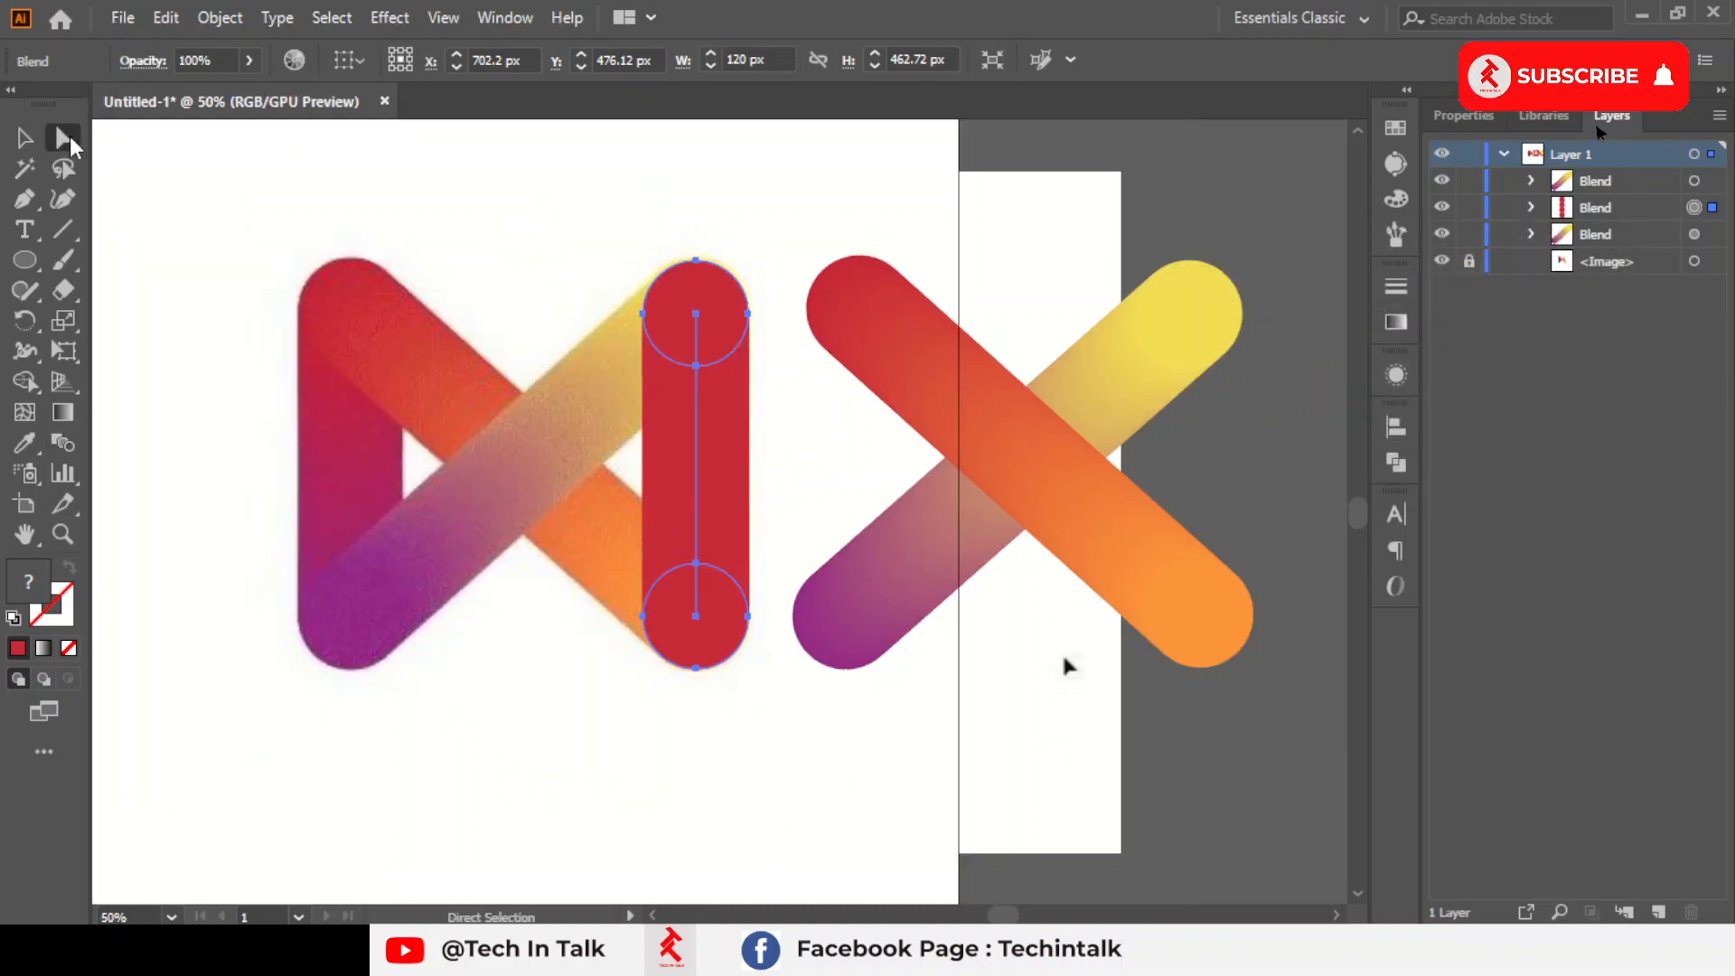
left_click(453, 249)
left_click(34, 445)
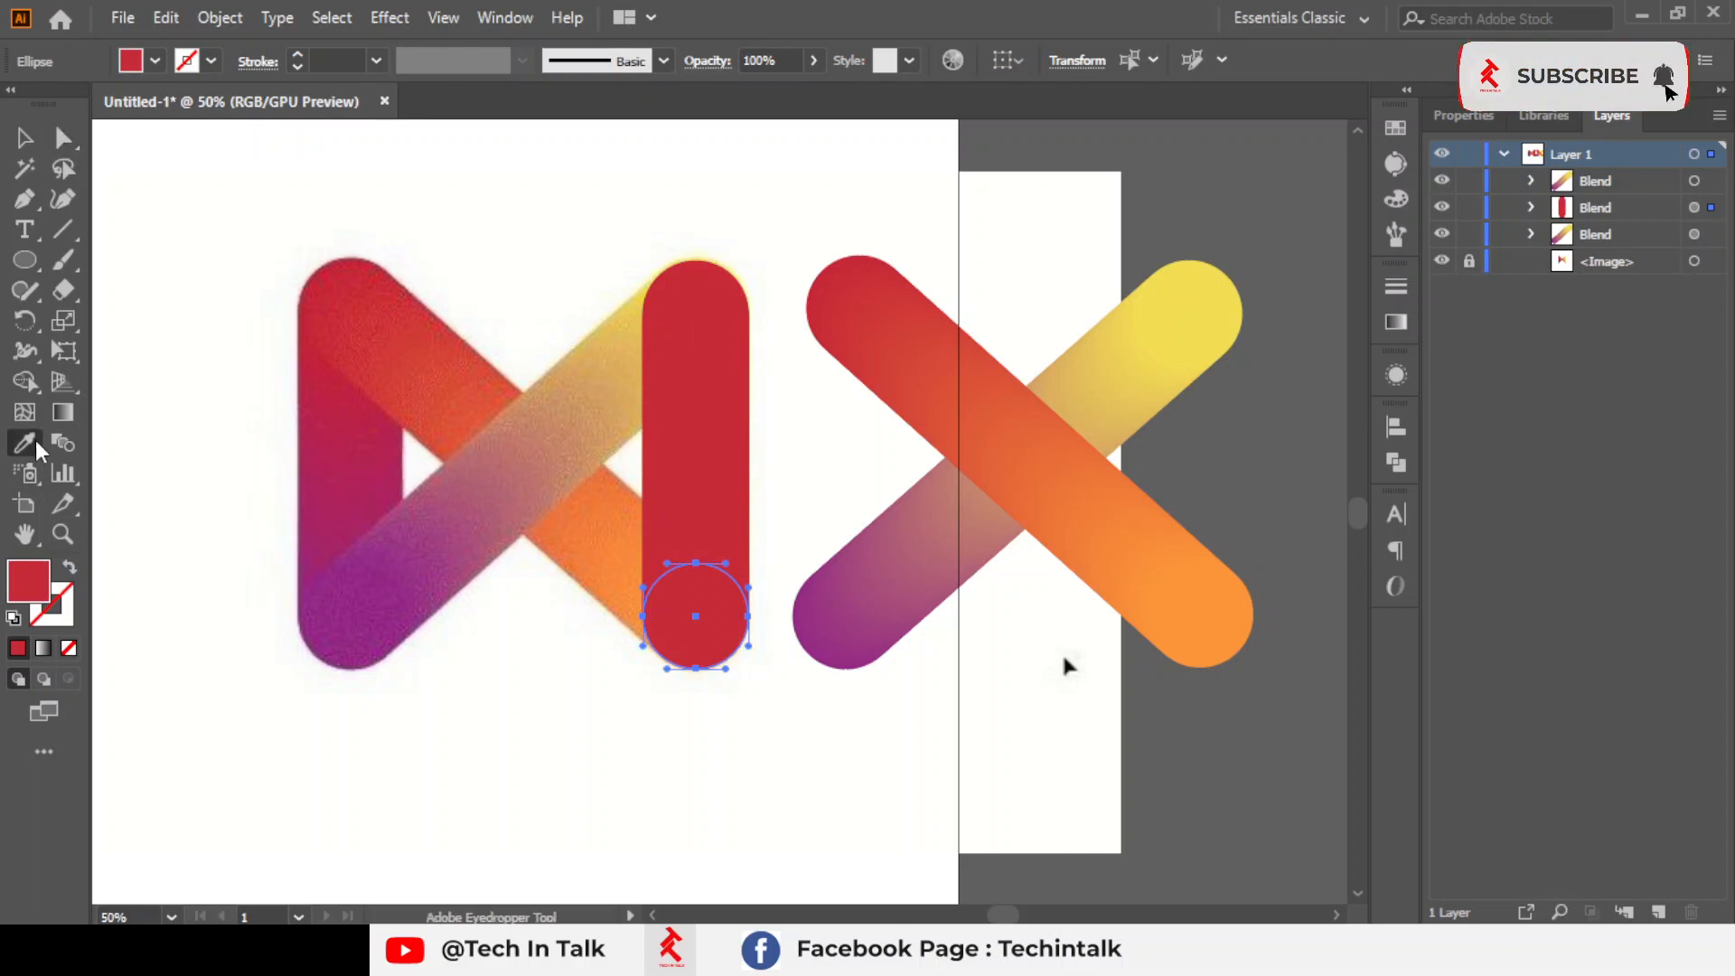
Move the red vertical bar to the right ends of the crossed bars and bring it in front of them
left_click(34, 140)
left_click_drag(666, 484, 1220, 485)
left_click(1166, 756)
right_click(1204, 481)
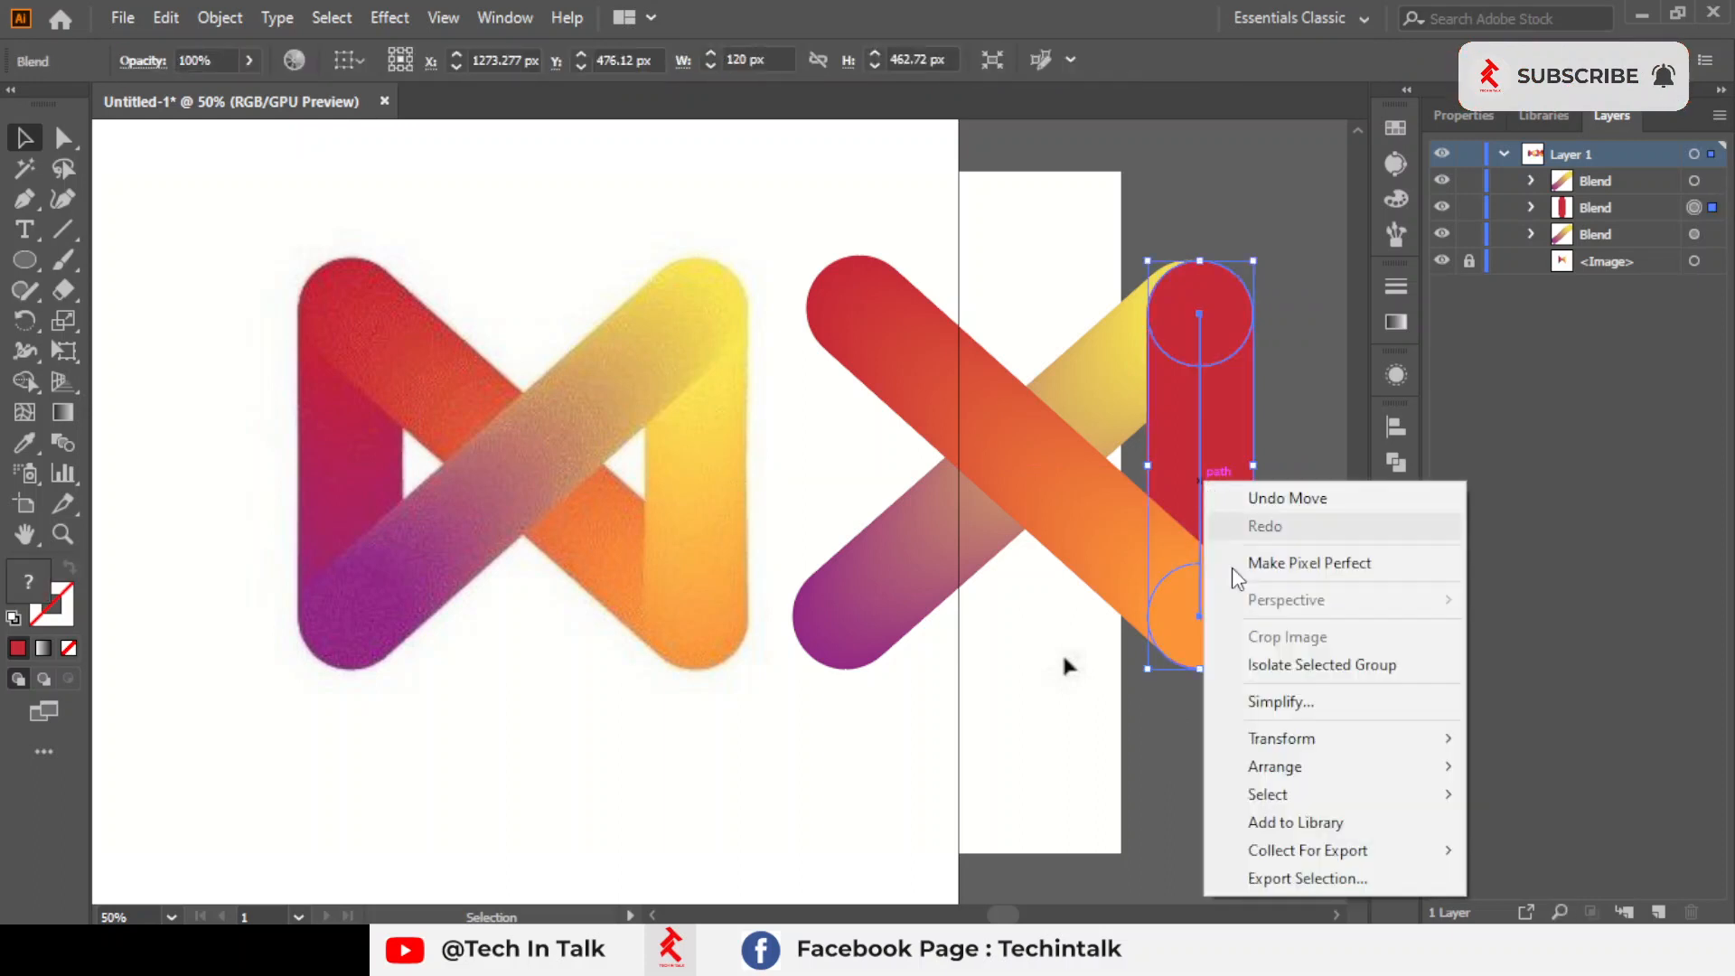
mouse_move(1284, 766)
left_click(958, 767)
left_click(1184, 716)
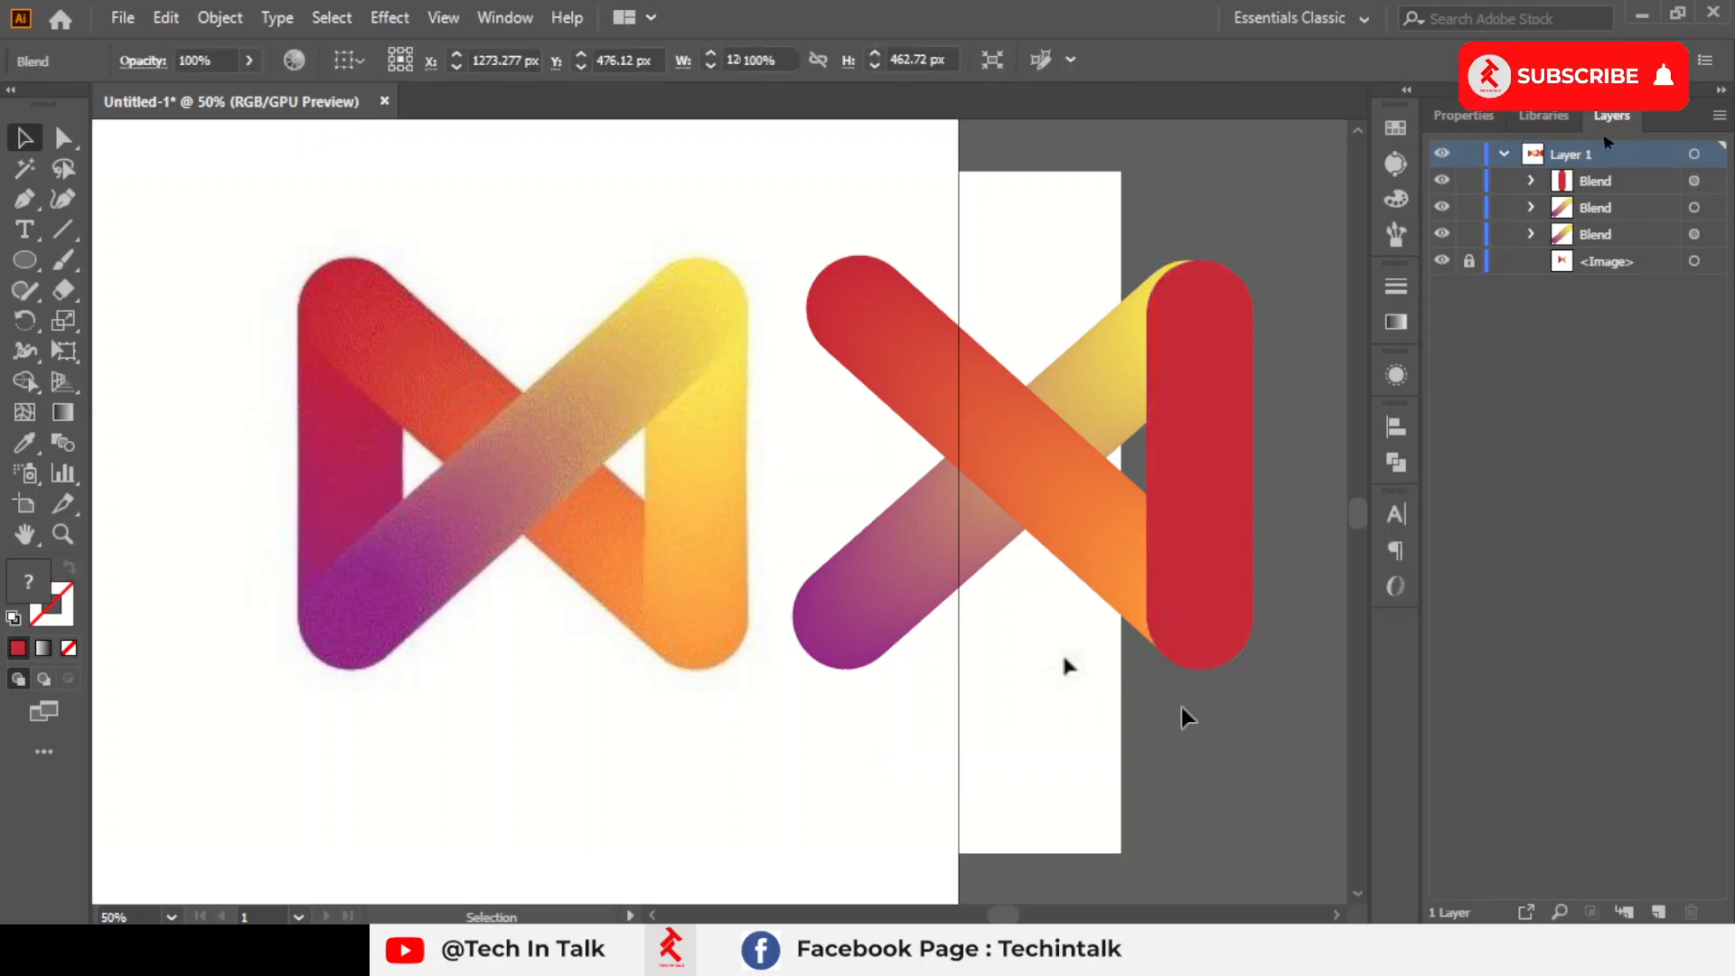
Recolour the vertical bar's lower end circle orange and its upper end circle yellow, sampling both from the reference logo
left_click(64, 137)
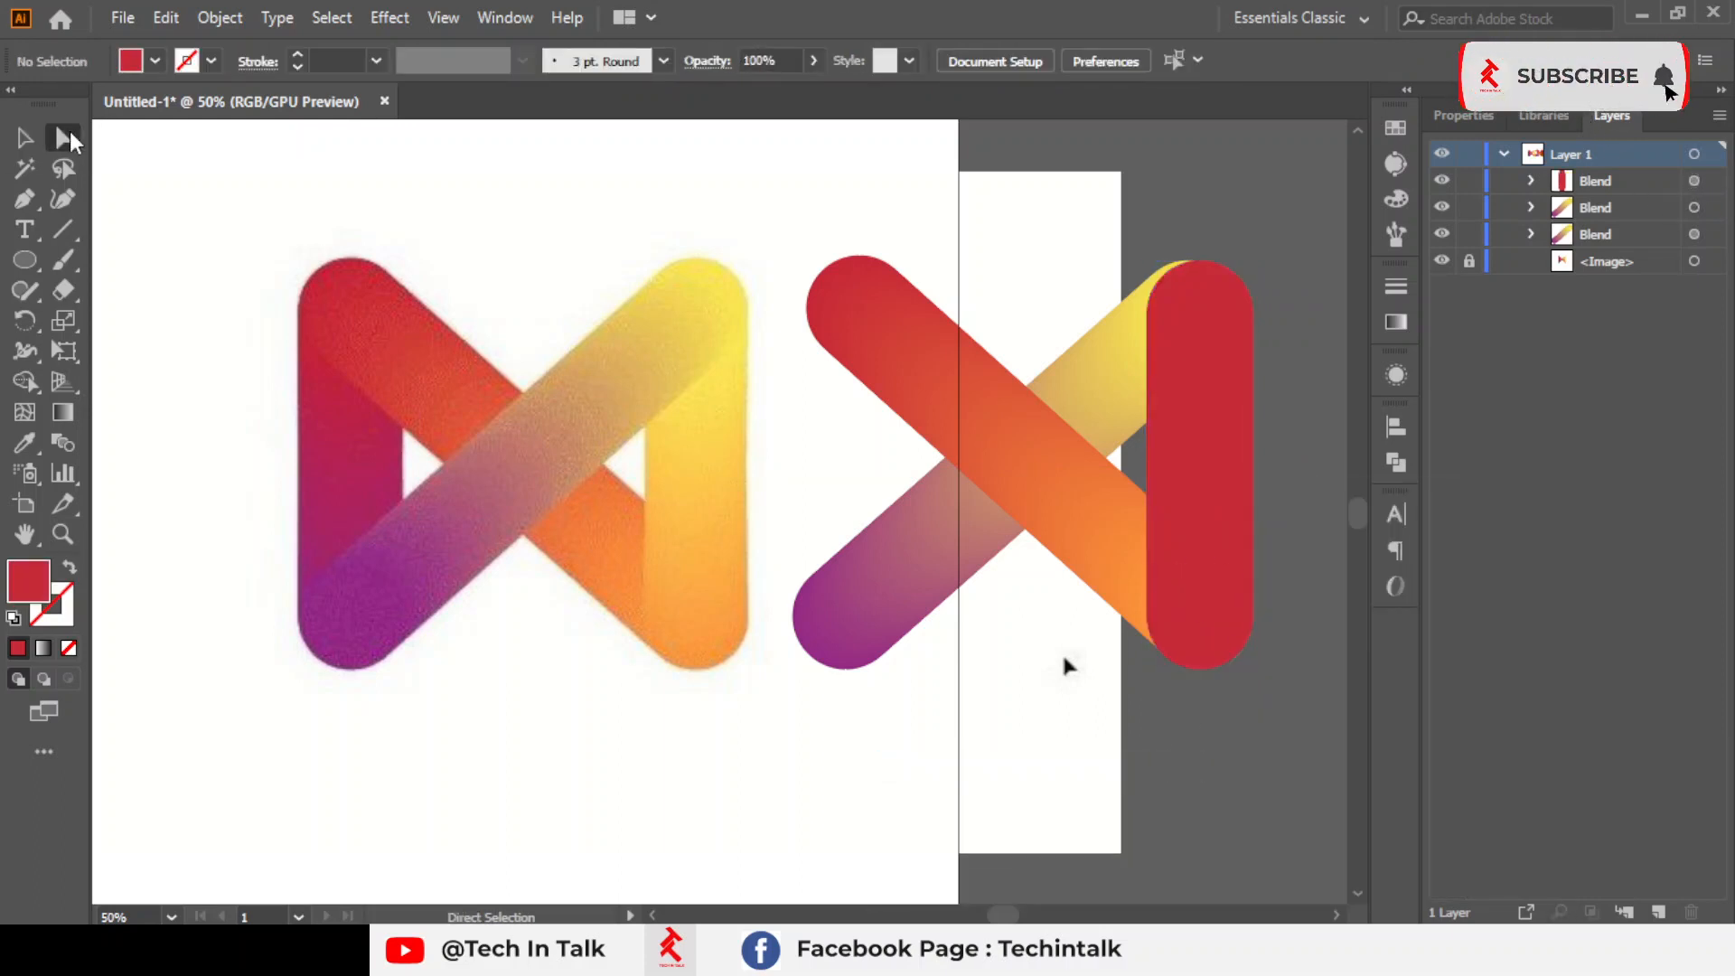
left_click(1173, 619)
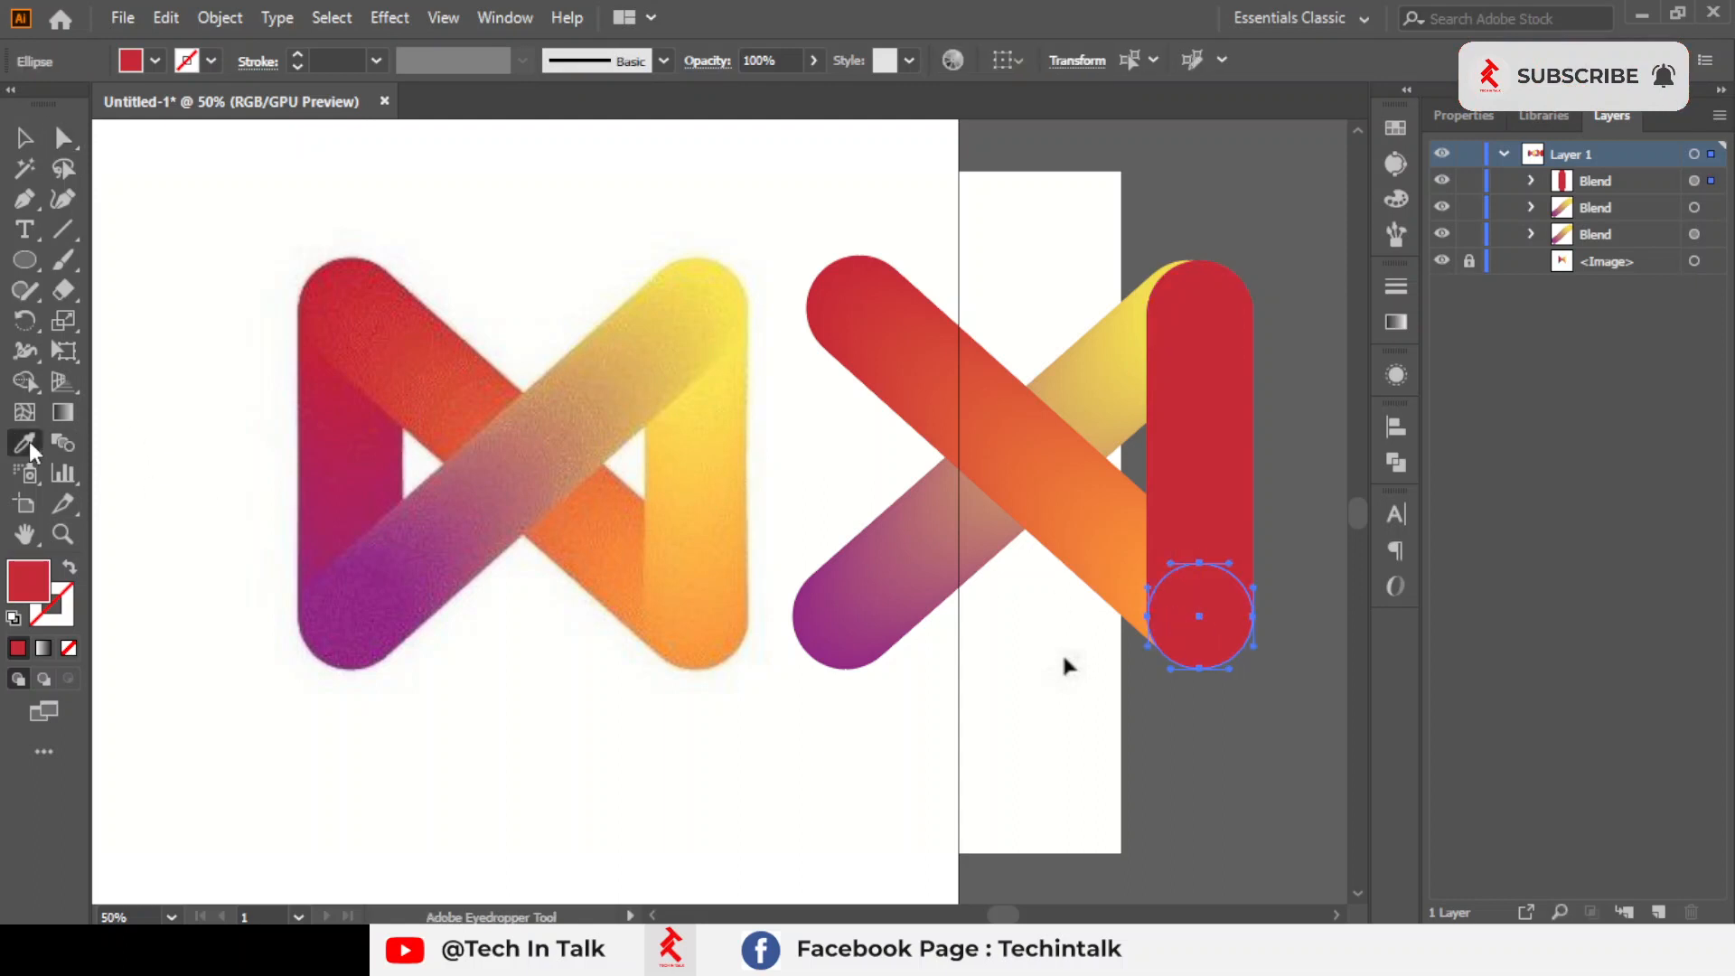
left_click(726, 628)
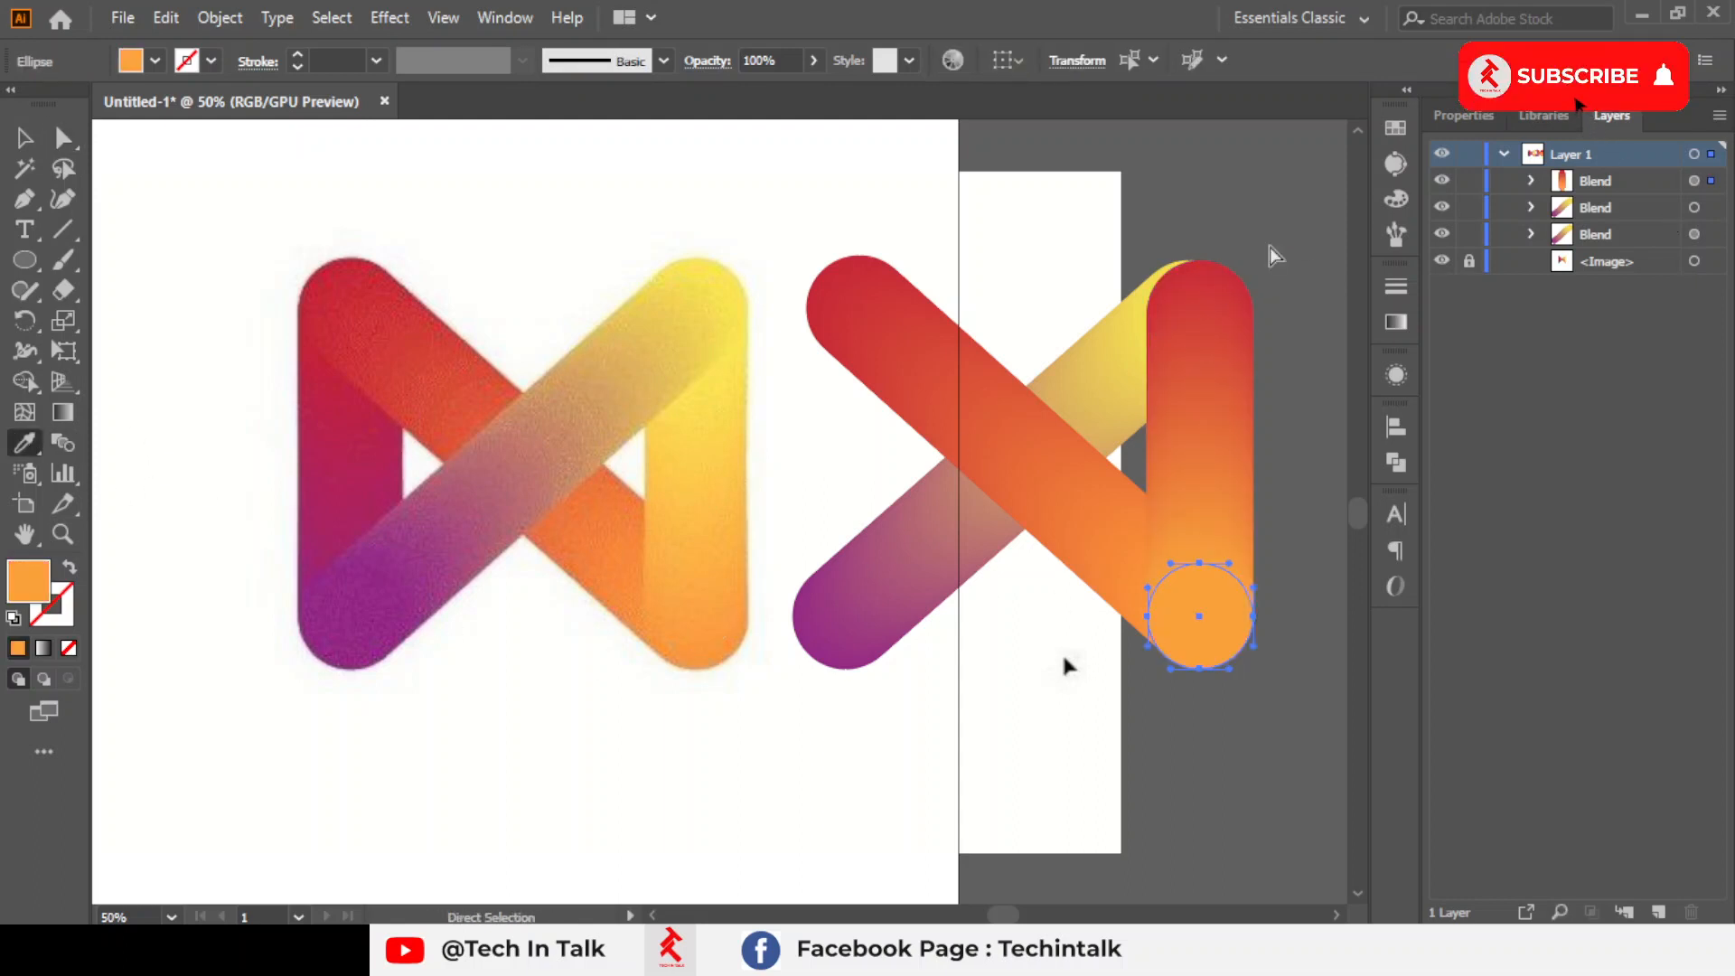
key("a")
left_click(1178, 316)
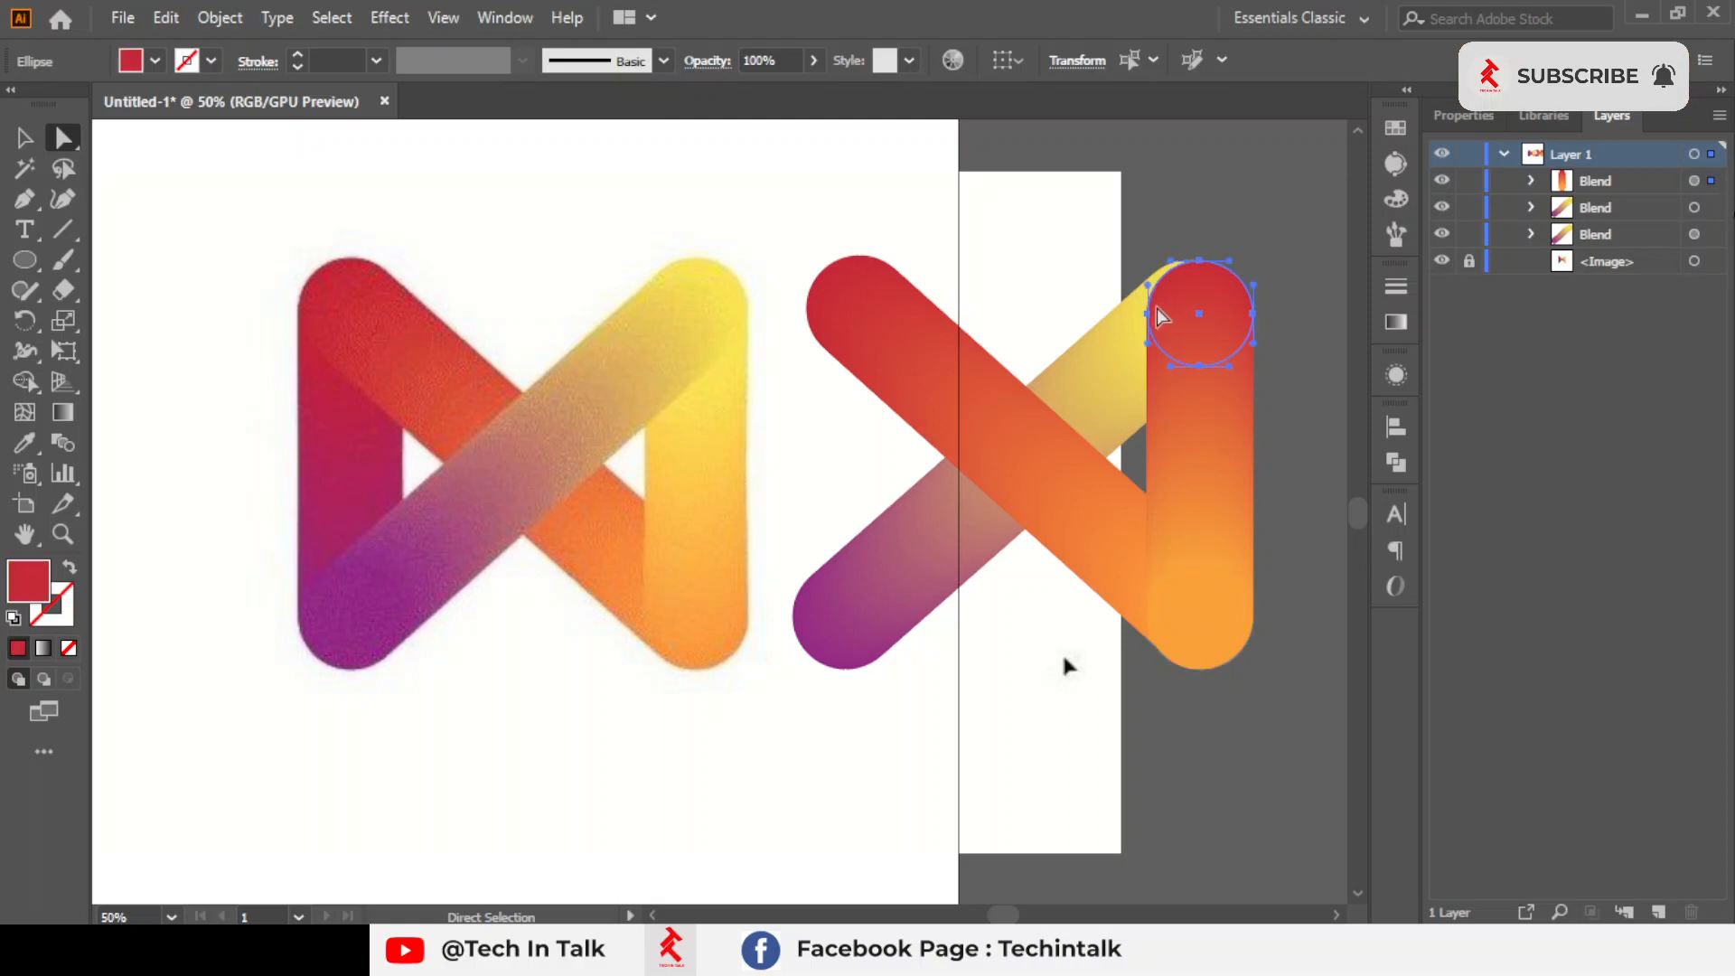
left_click(26, 445)
left_click(707, 318)
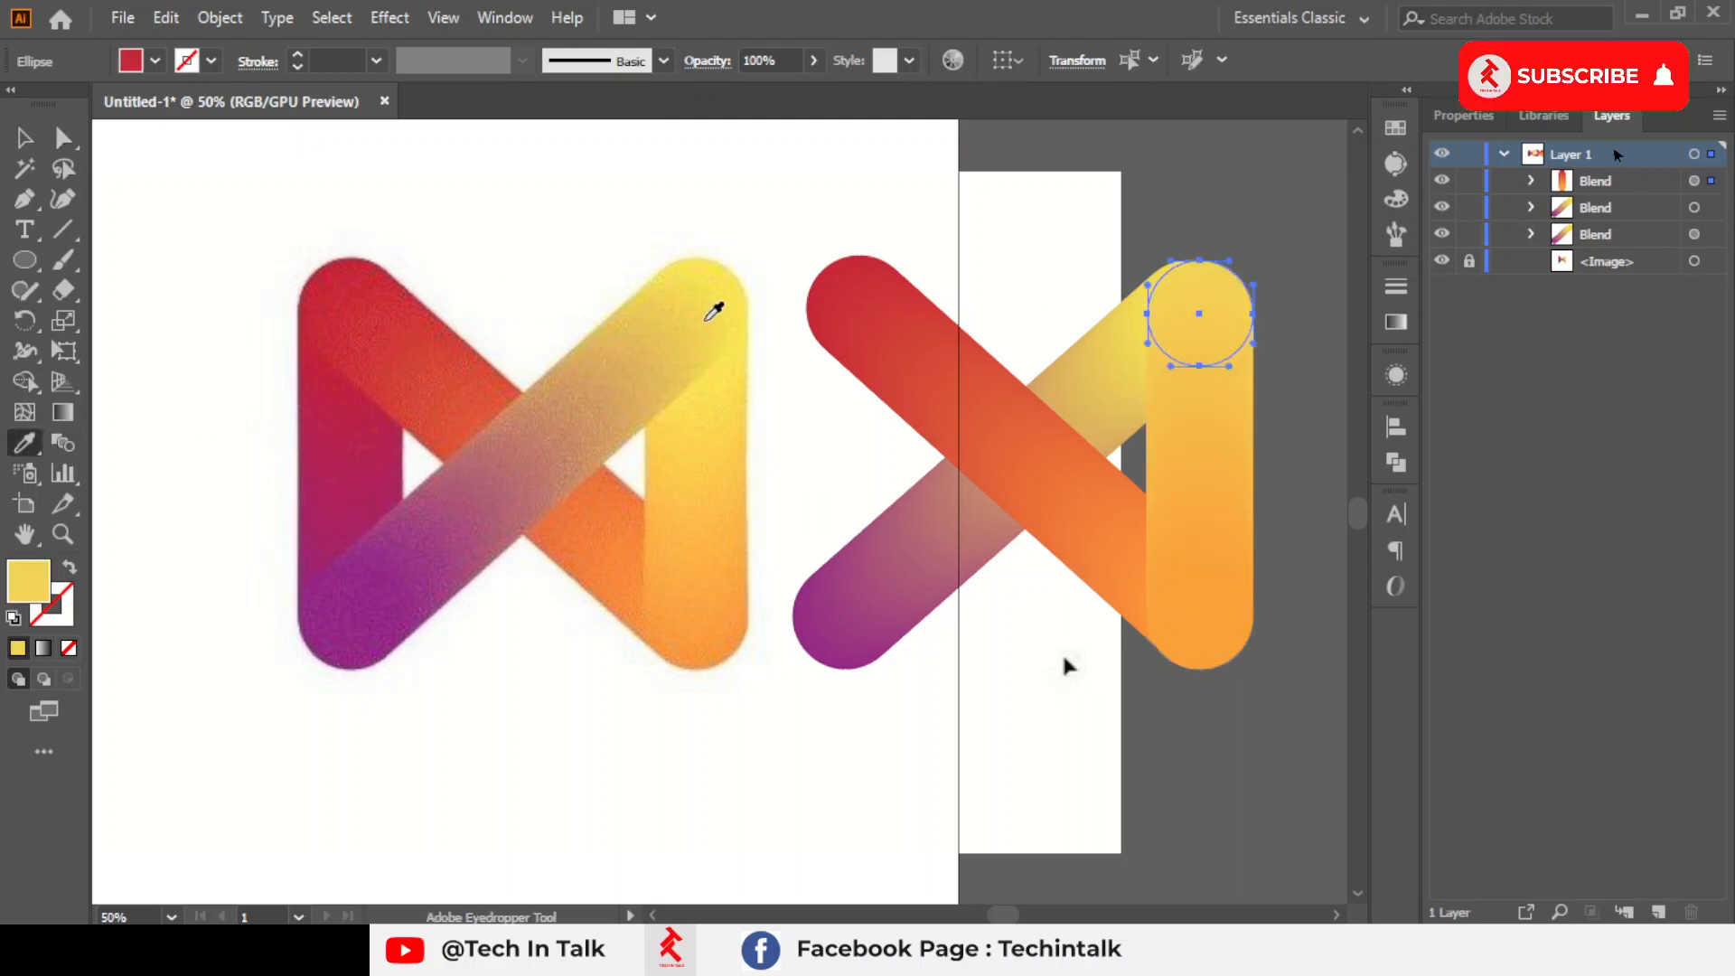
left_click(720, 282)
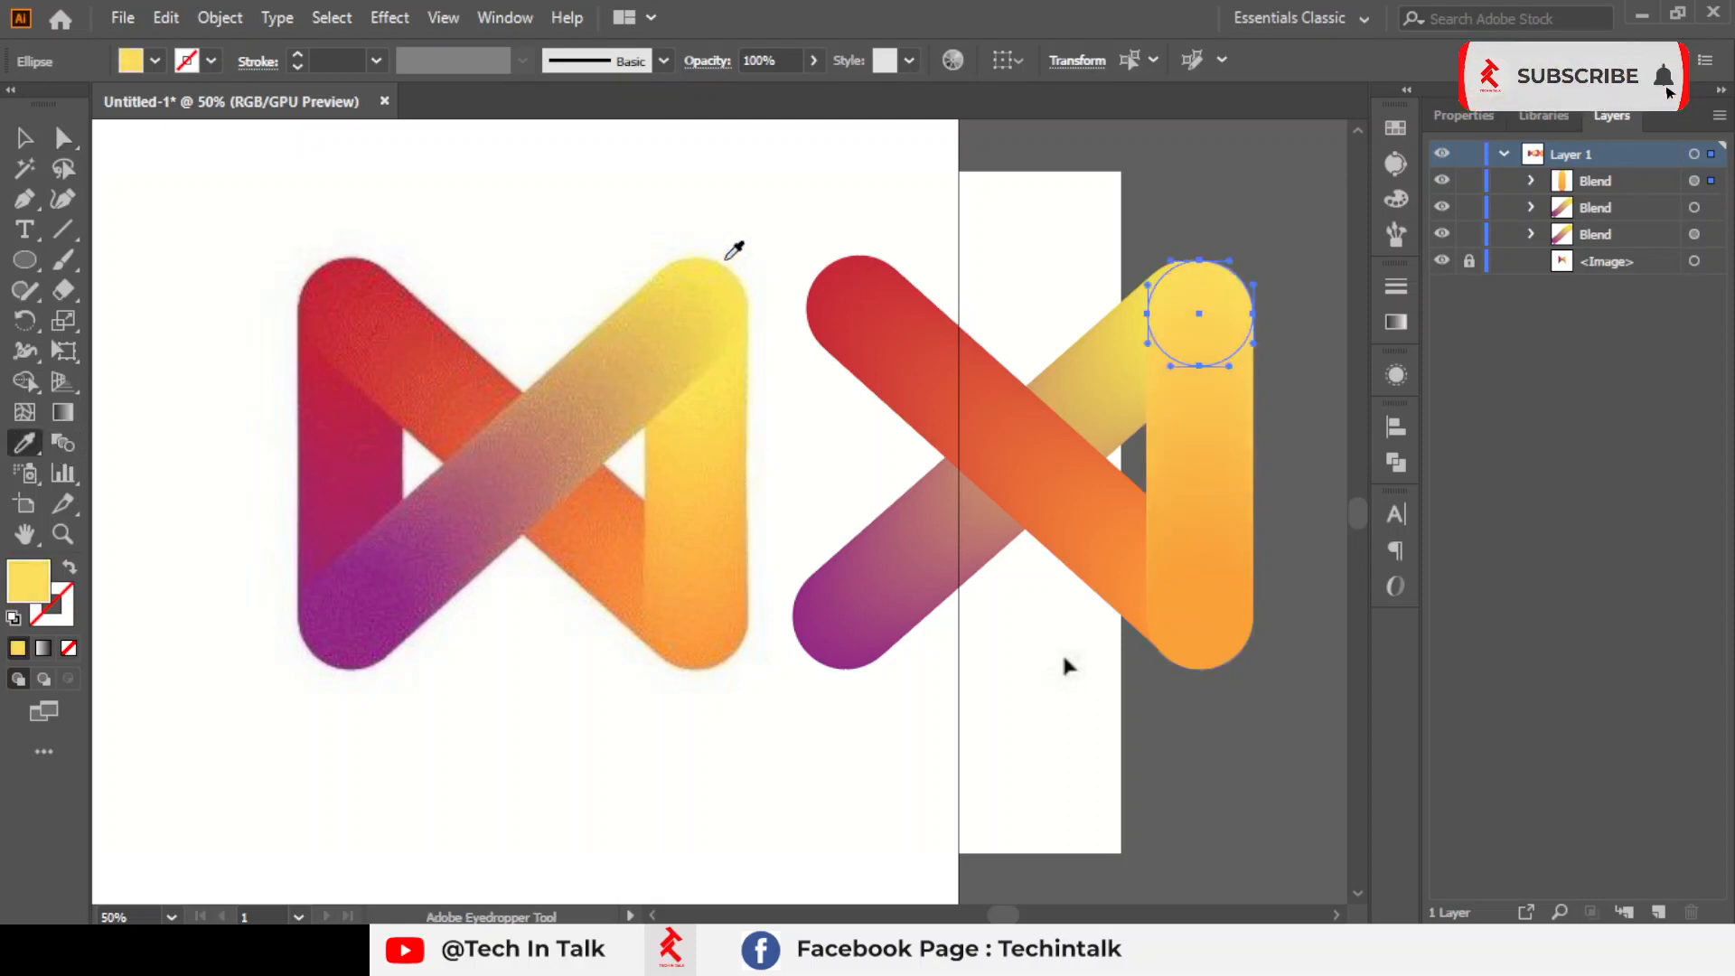
left_click(48, 140)
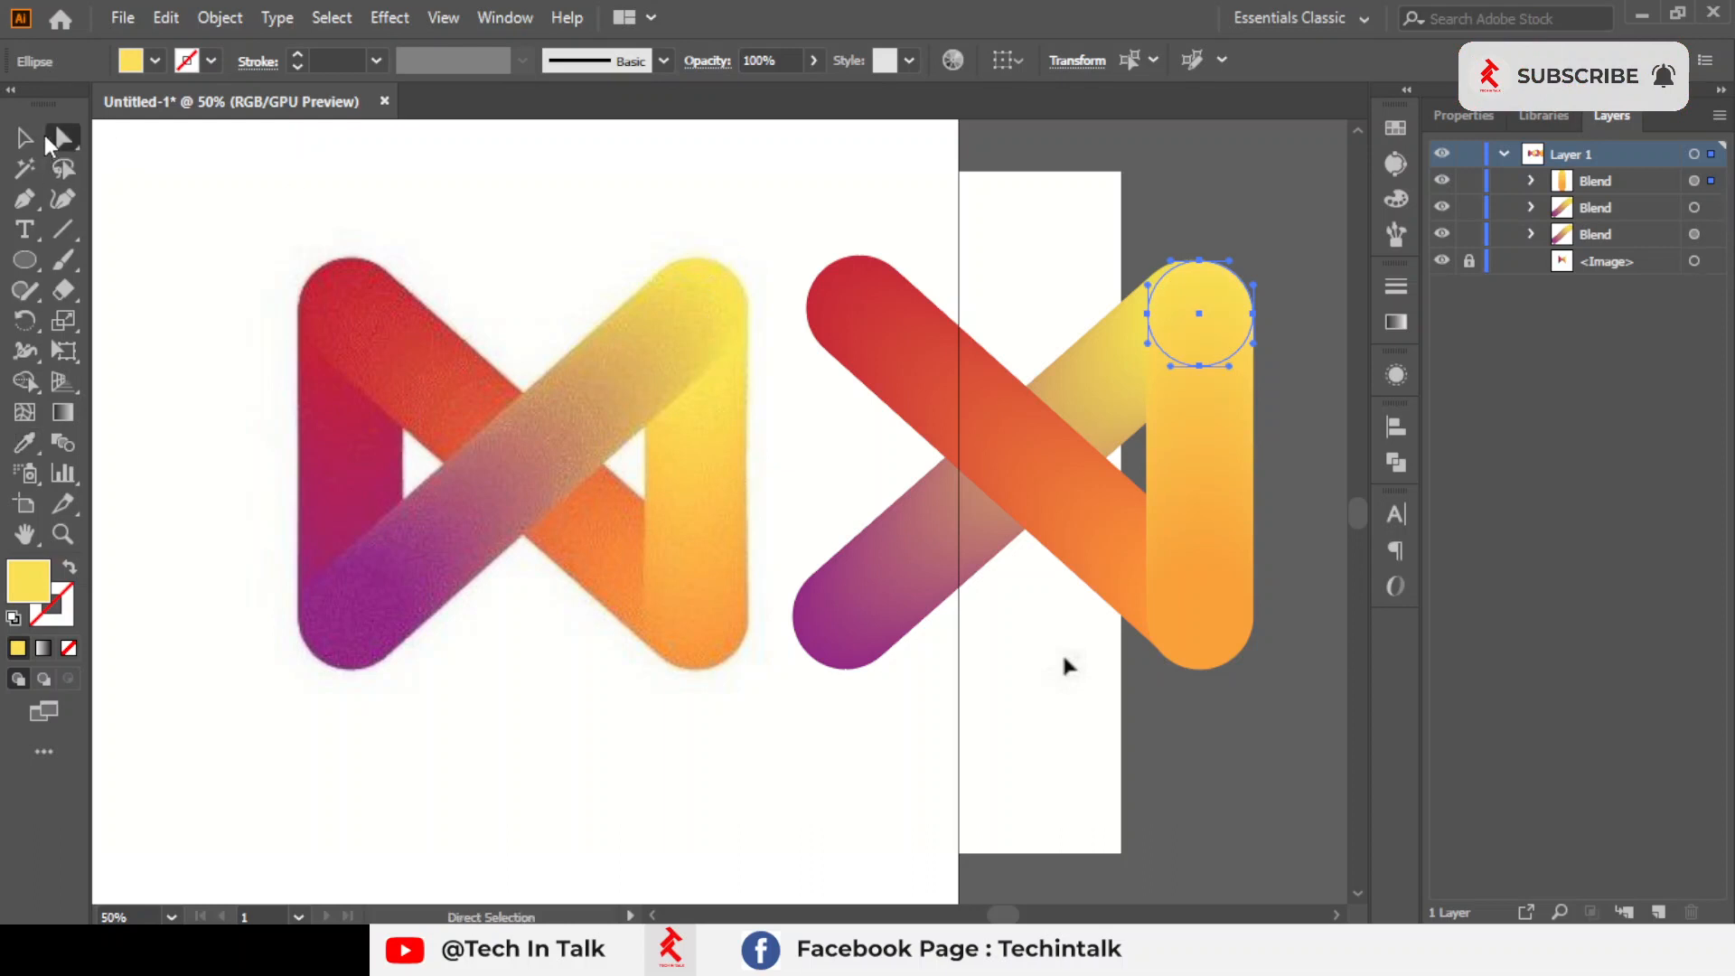
Reorder the layer stack so the purple-to-yellow diagonal bar lies in front of all the other bars
left_click(25, 137)
left_click(1208, 511)
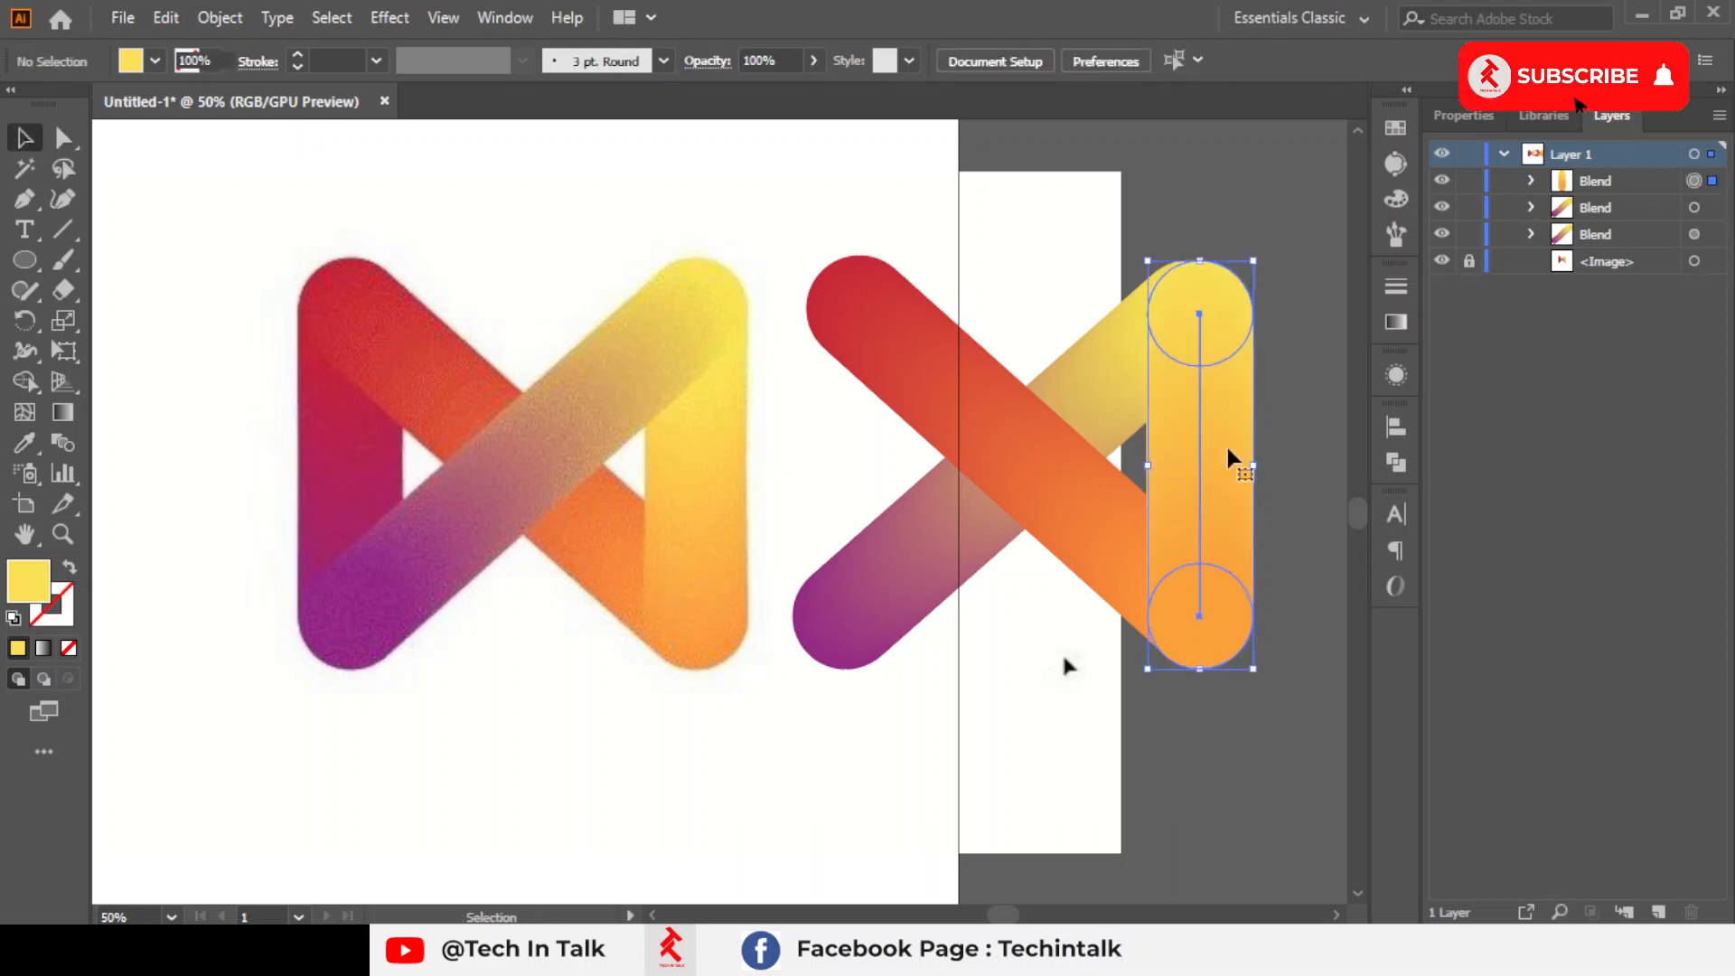
left_click(1582, 234)
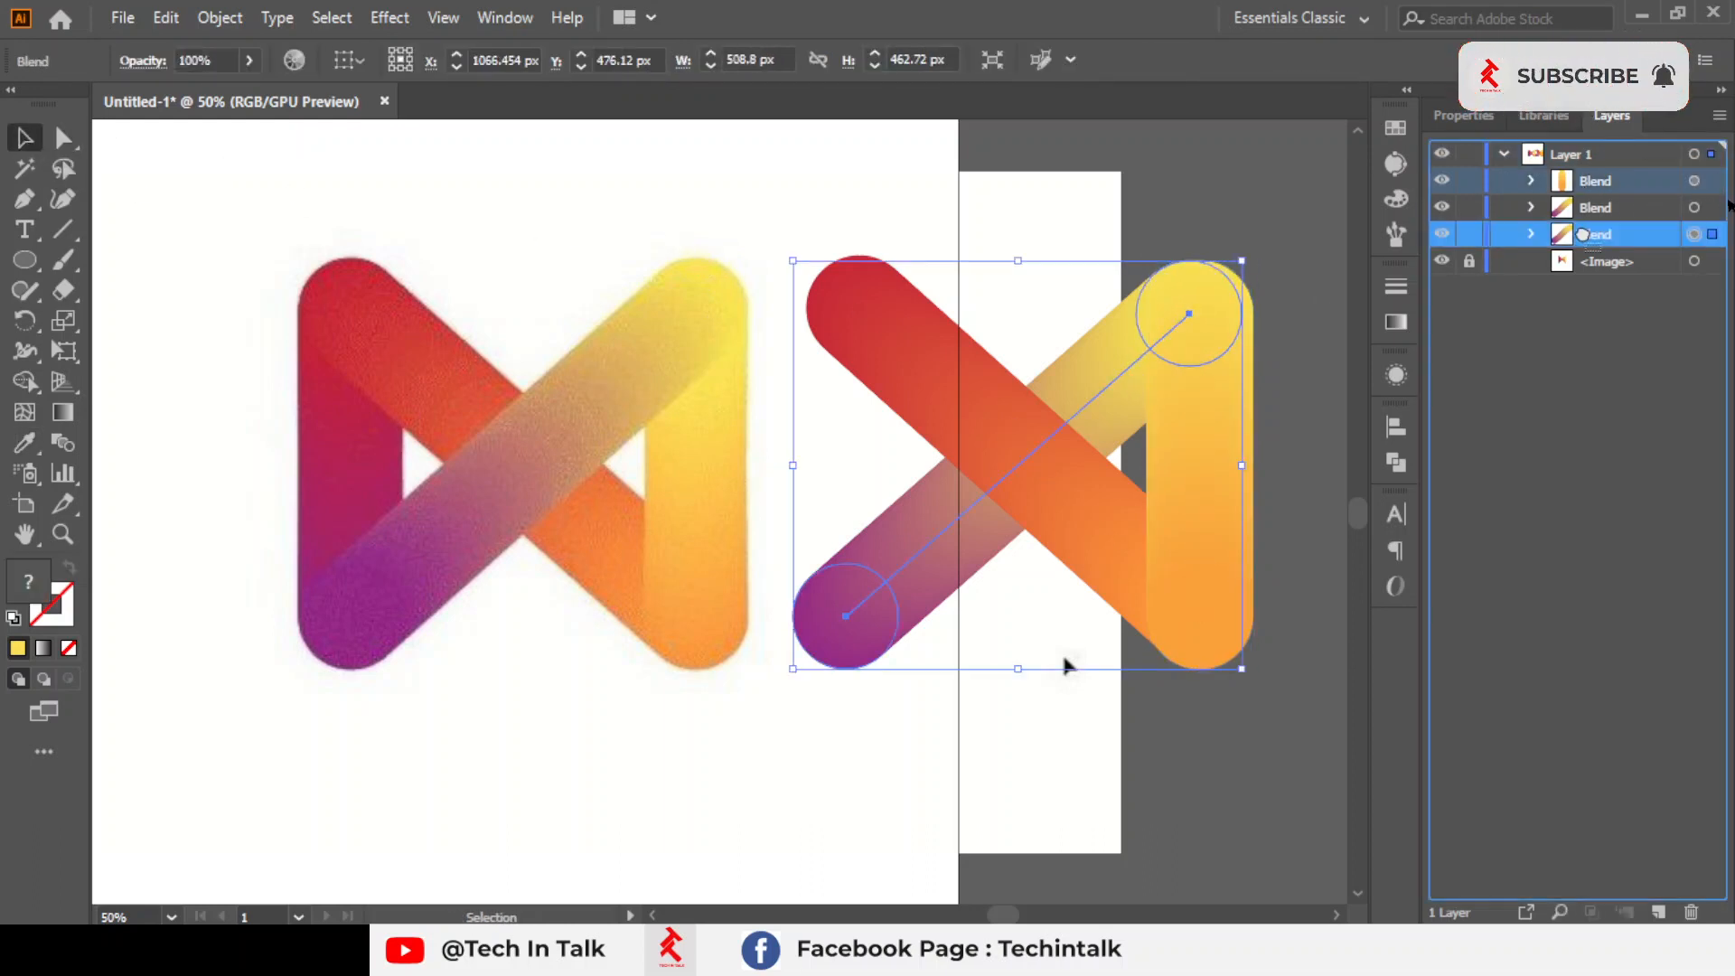
left_click_drag(1582, 234, 1584, 174)
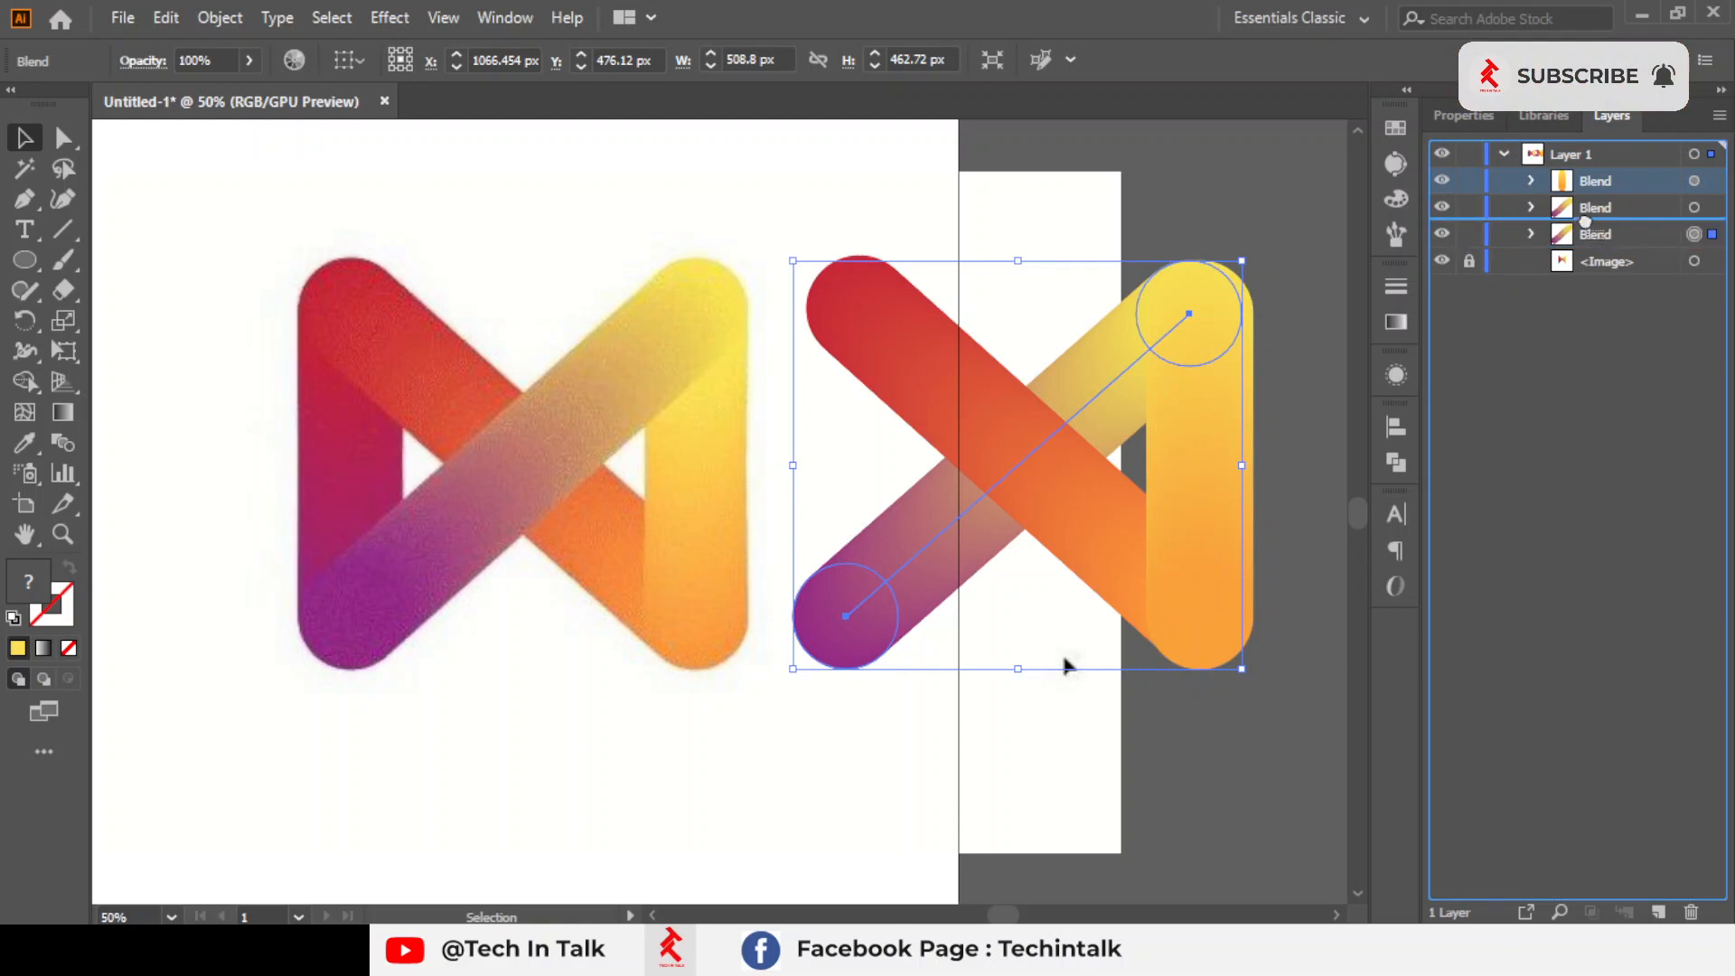
left_click(1099, 217)
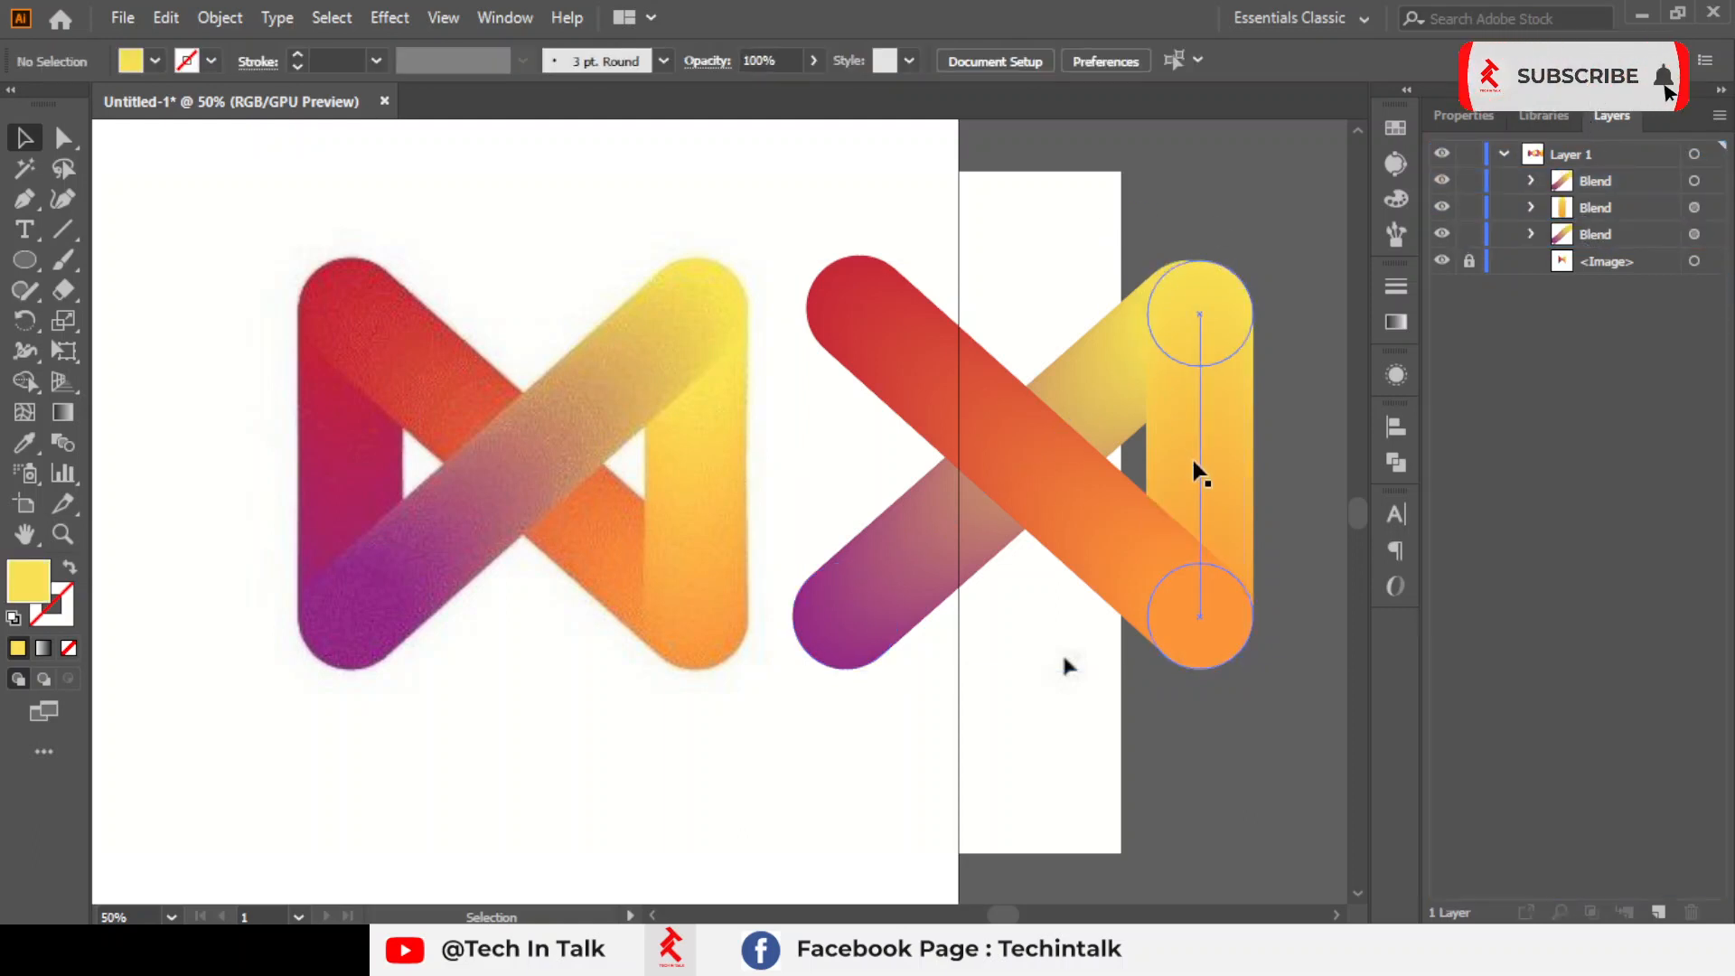
left_click(1606, 237)
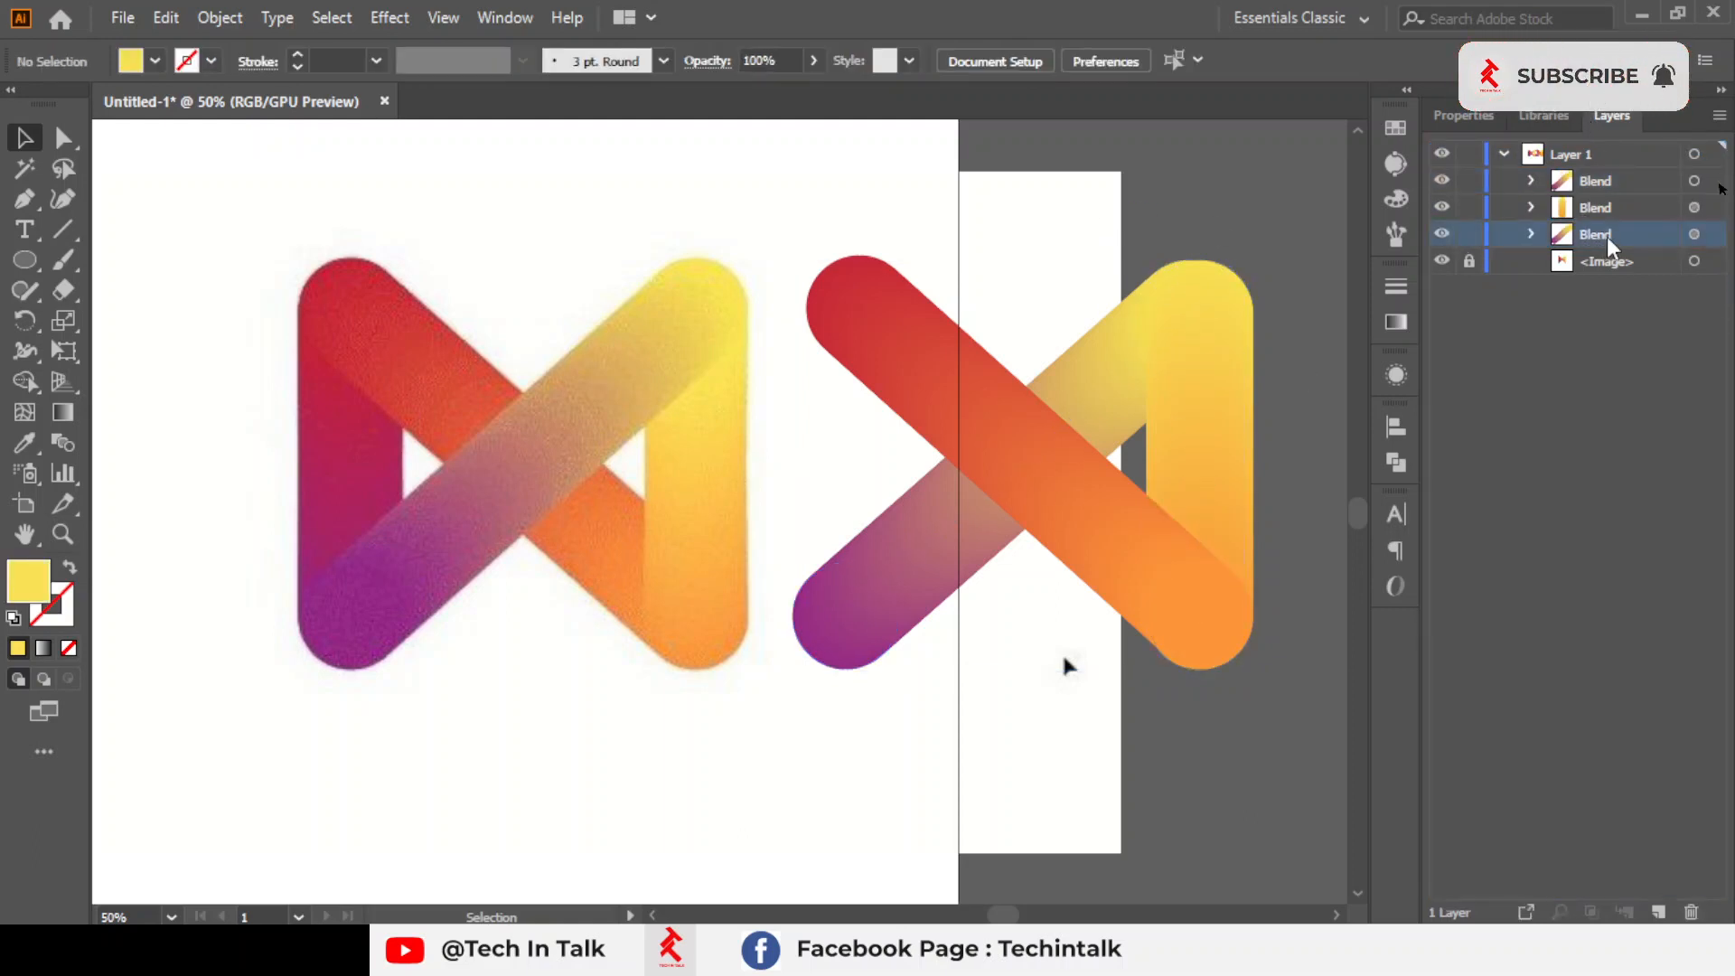
left_click(1695, 234)
left_click_drag(1575, 240, 1589, 169)
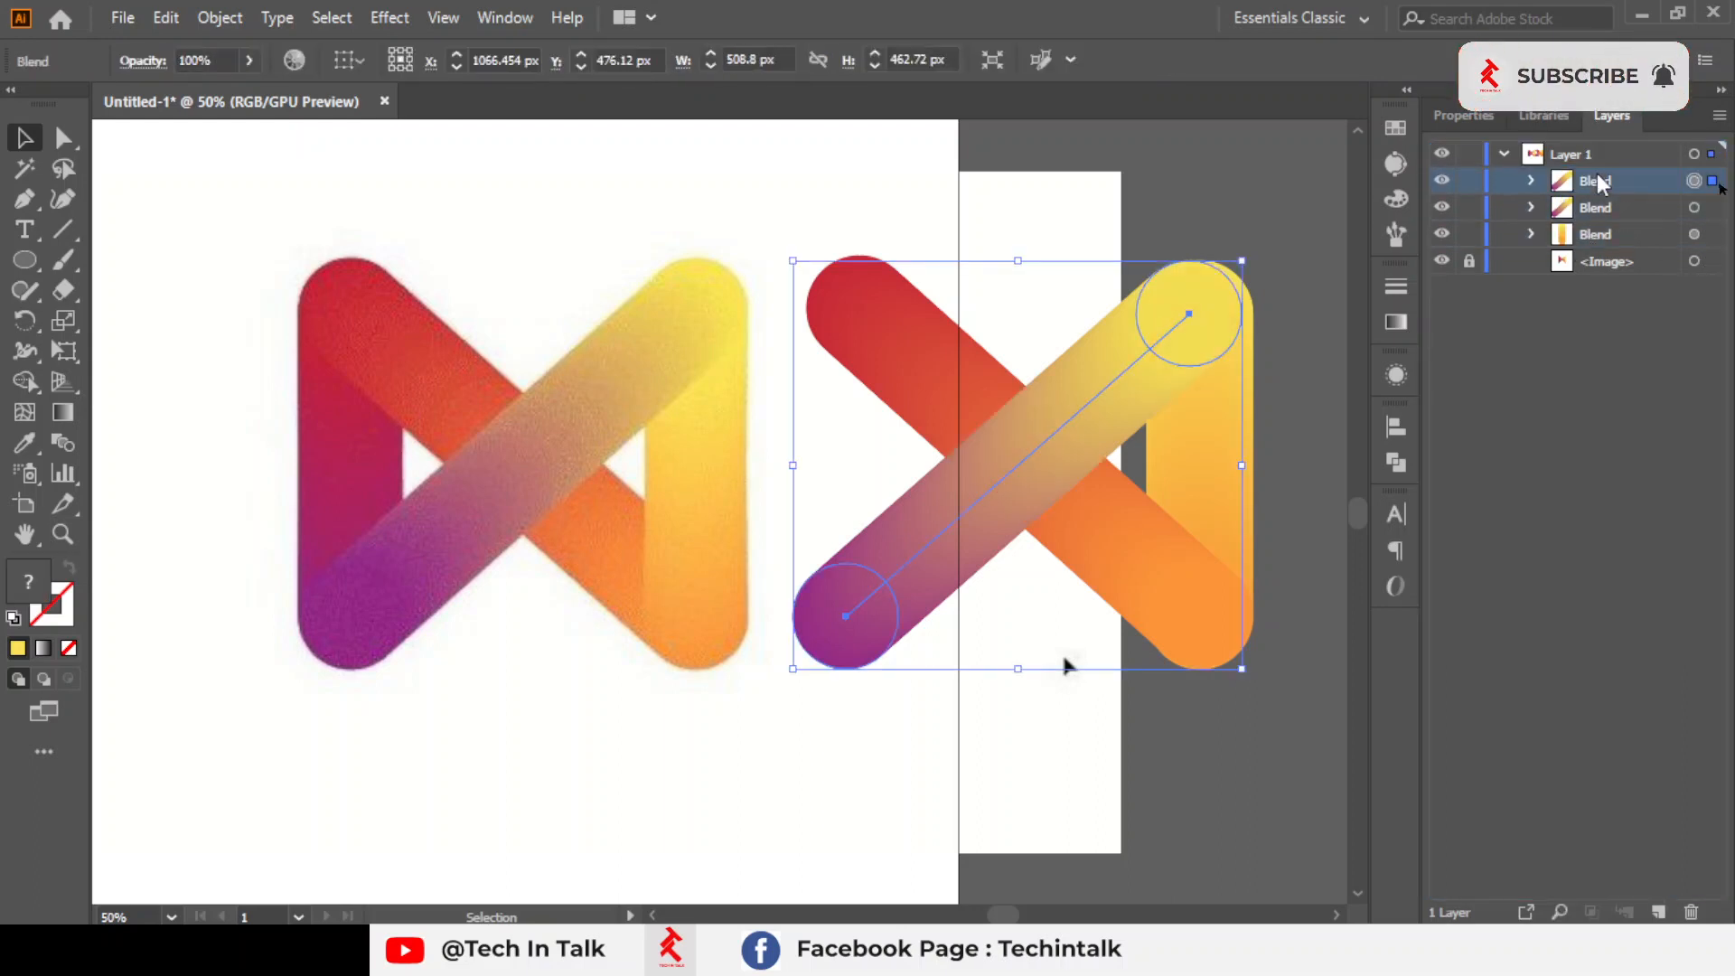
left_click_drag(1599, 250, 1588, 166)
left_click(1120, 177)
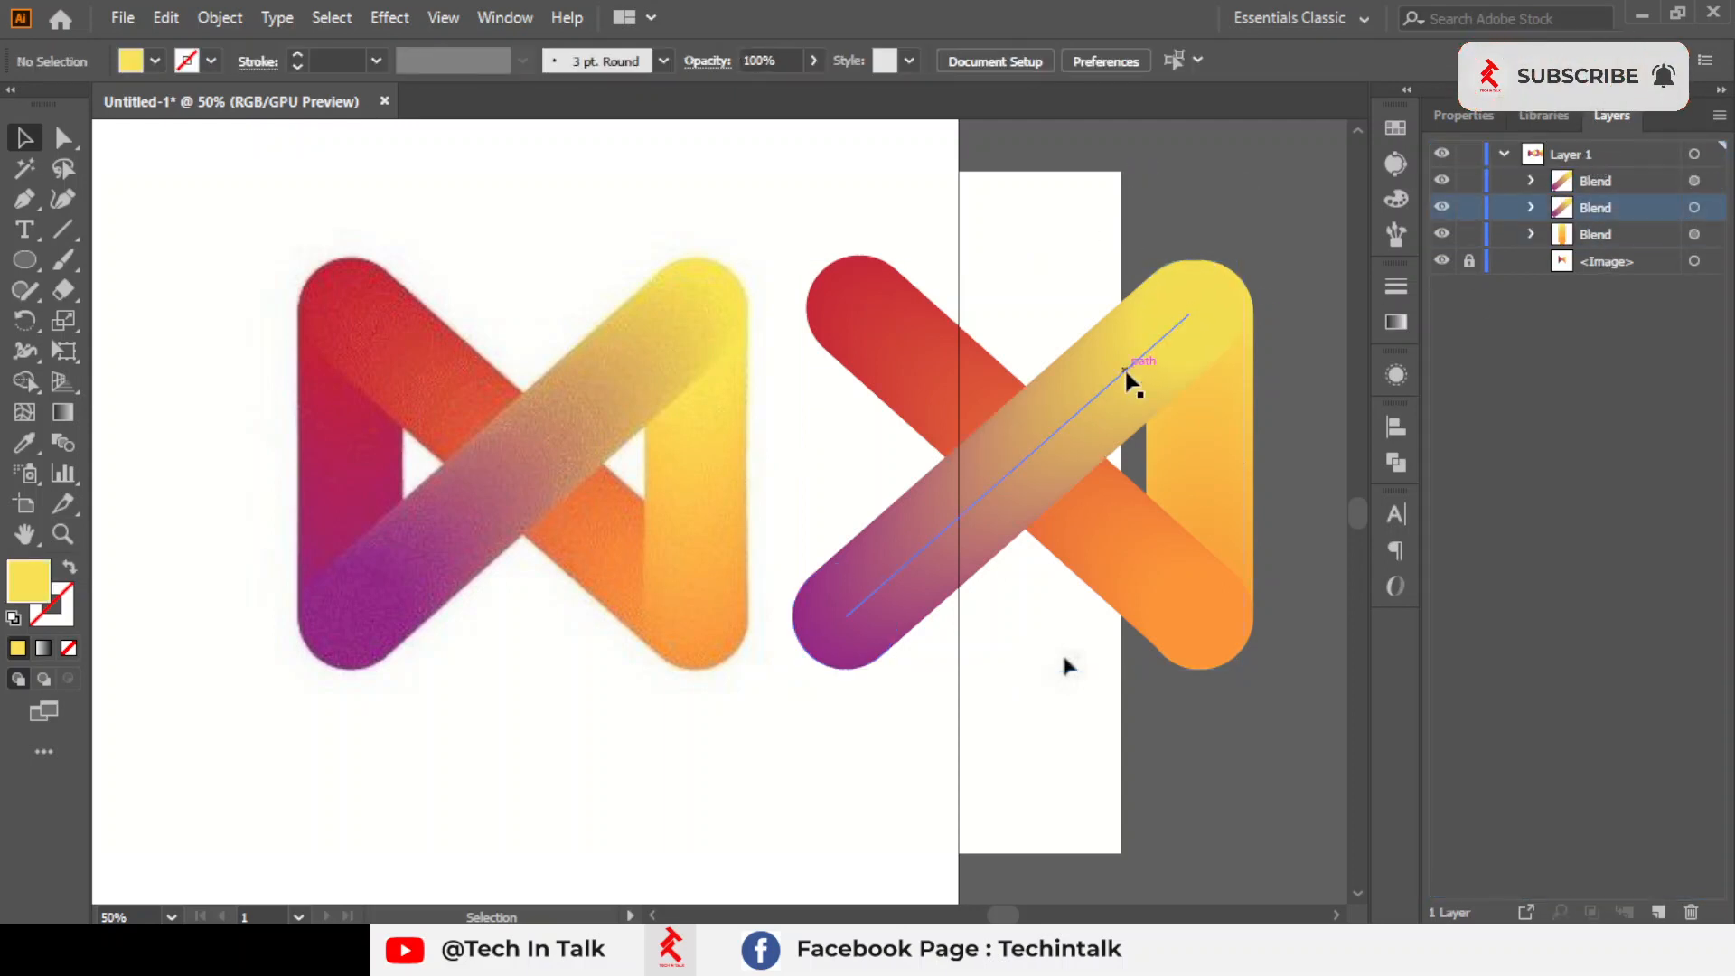
Move the yellow-orange vertical bar between the two diagonals in the stacking order, in front of the red-orange bar
left_click(1180, 615)
left_click(1303, 508)
left_click(1189, 490)
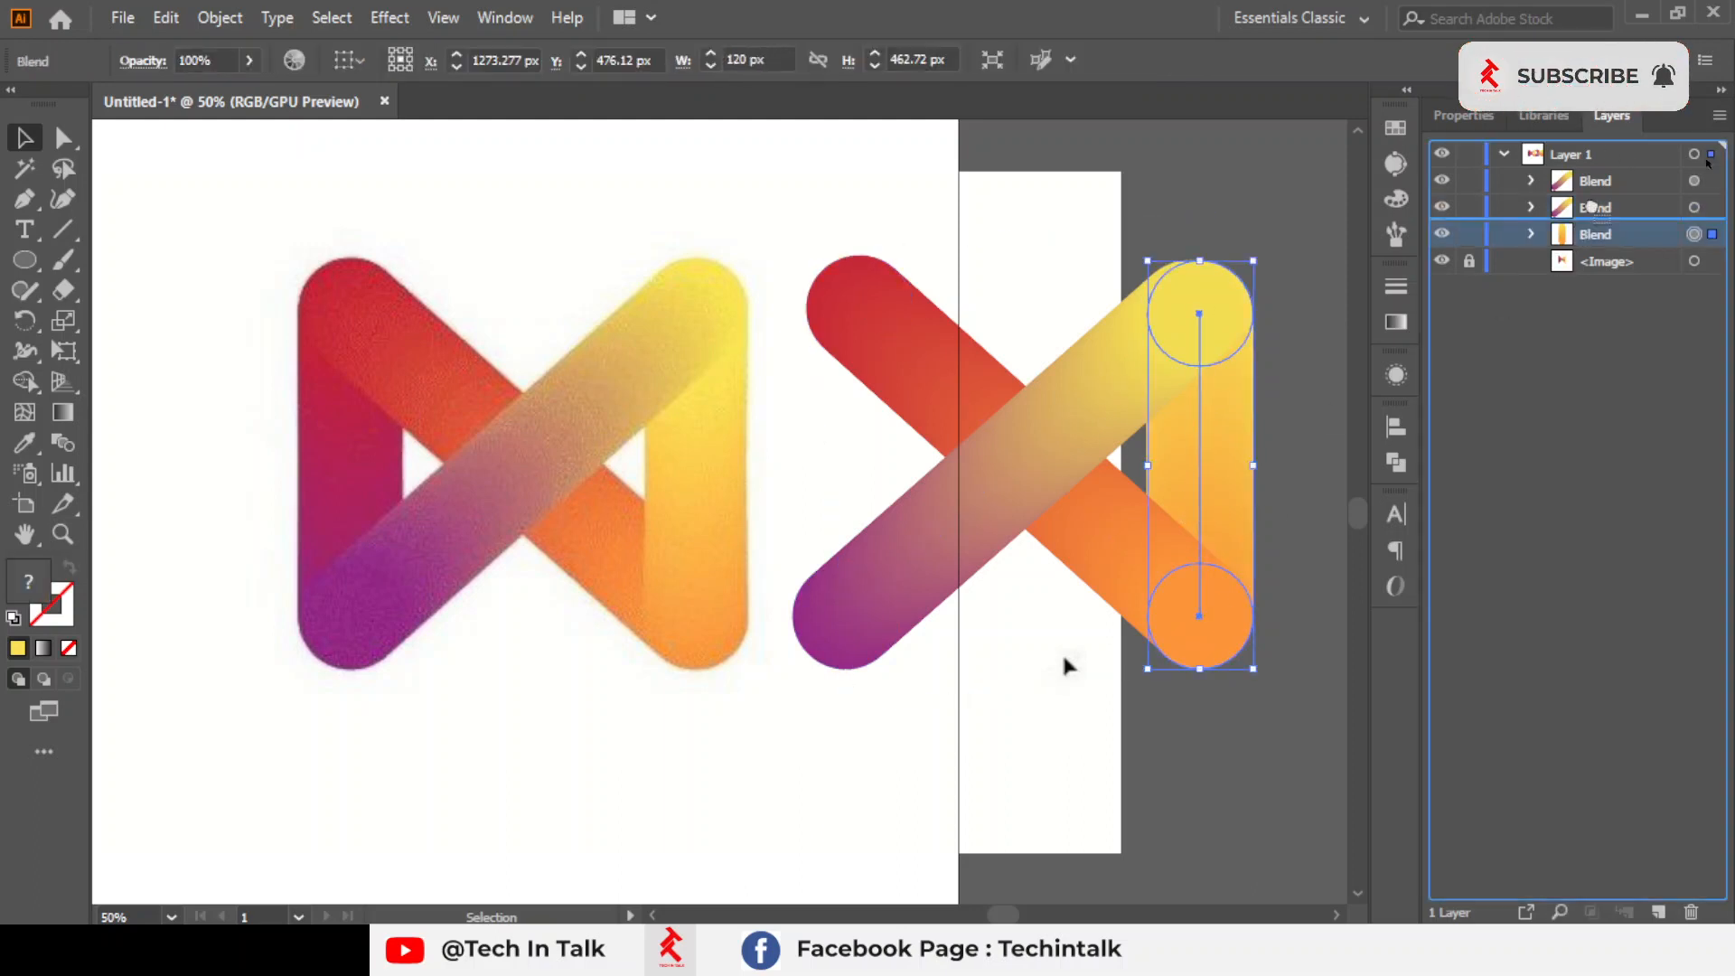
left_click_drag(1595, 199, 1595, 196)
left_click(1295, 434)
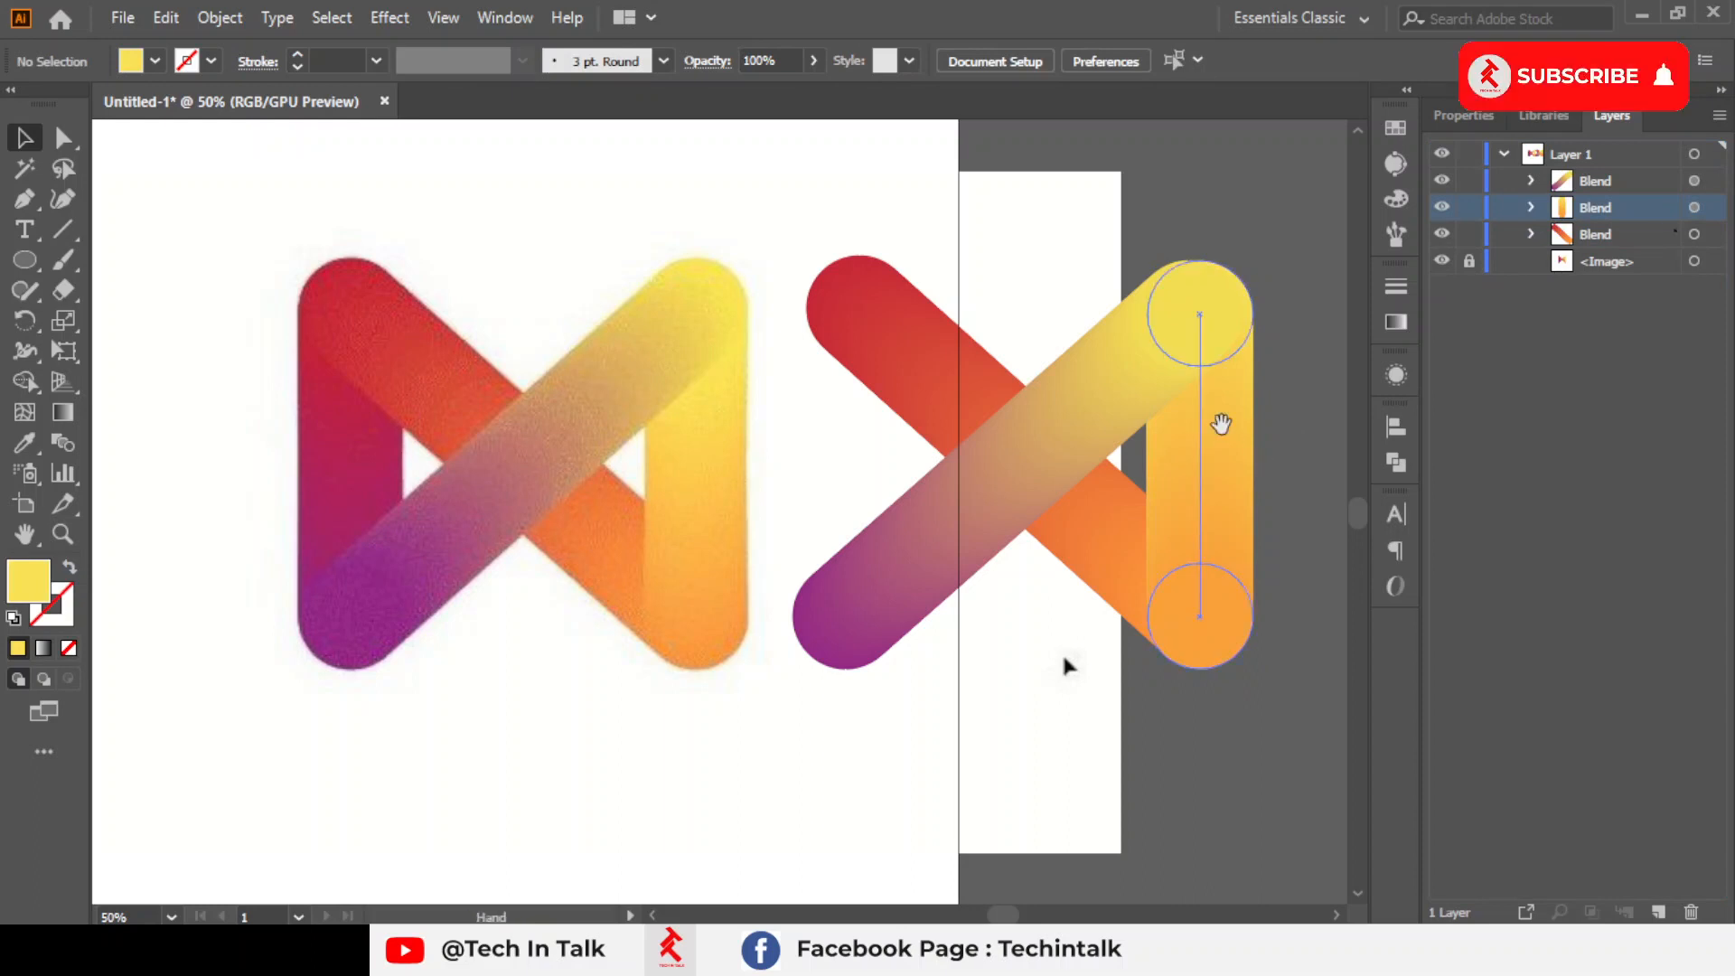
Duplicate the yellow-orange vertical bar horizontally onto the left ends of the crossed bars
left_click_drag(1220, 425, 1183, 402)
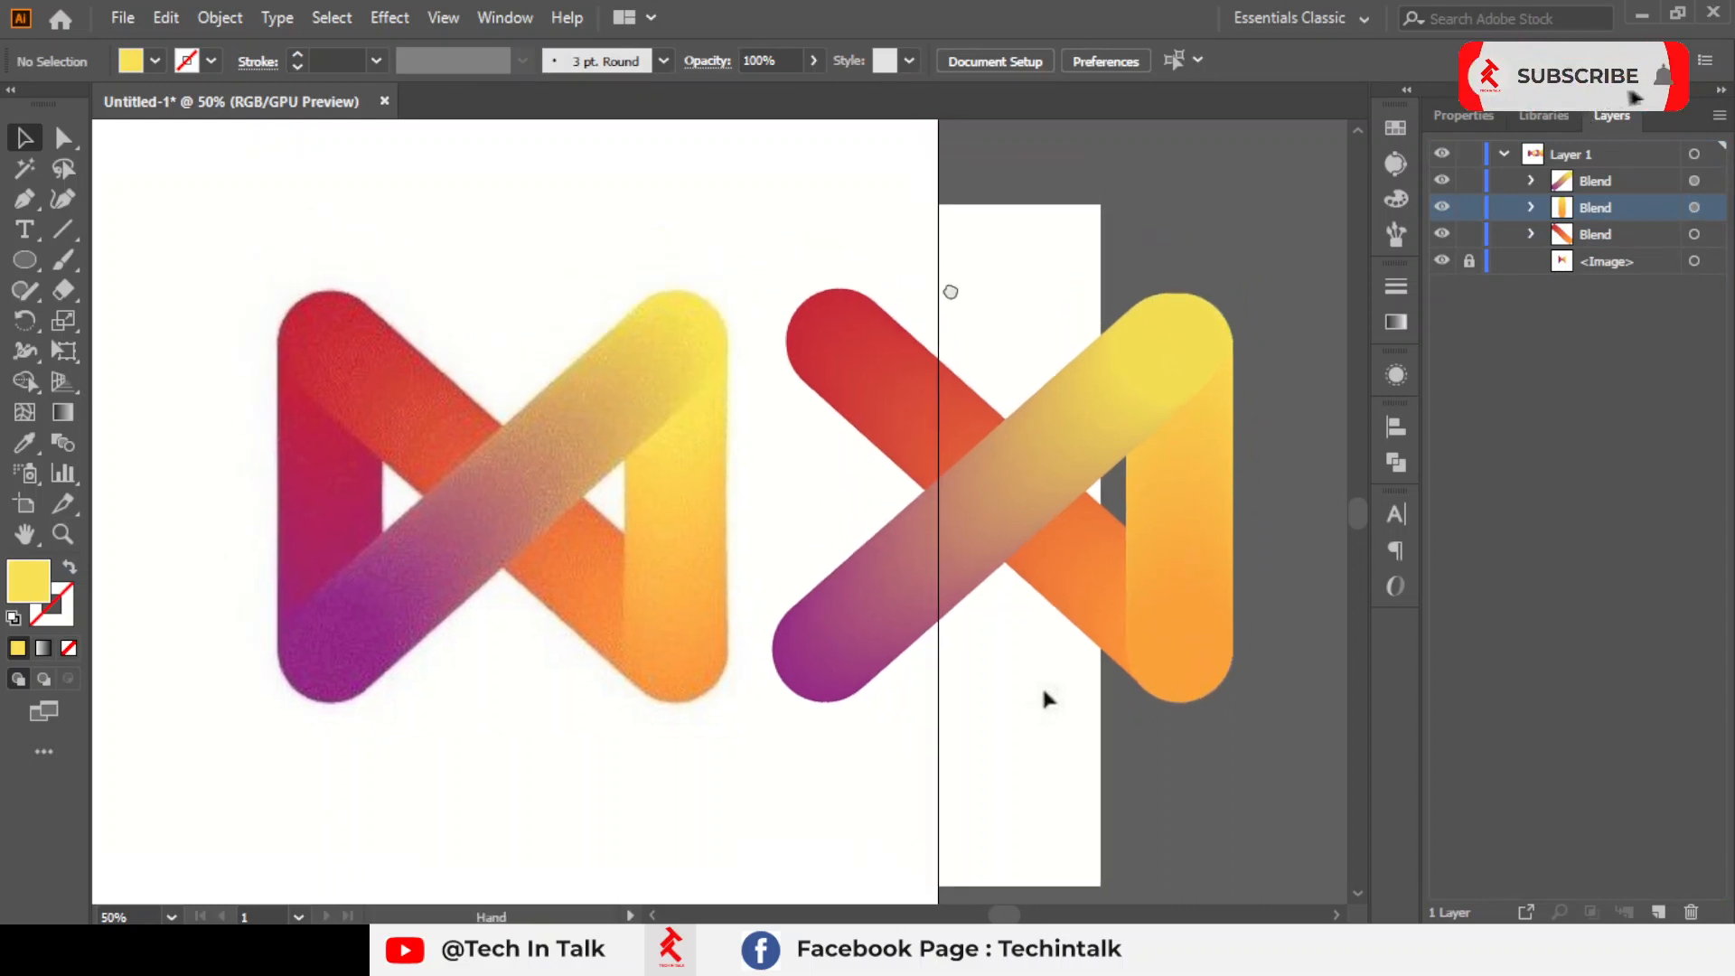
left_click(1161, 492)
left_click_drag(1161, 493, 849, 493)
Nudge the purple-to-yellow diagonal bar 12 px right so its yellow end lines up with the right vertical bar
left_click(900, 598)
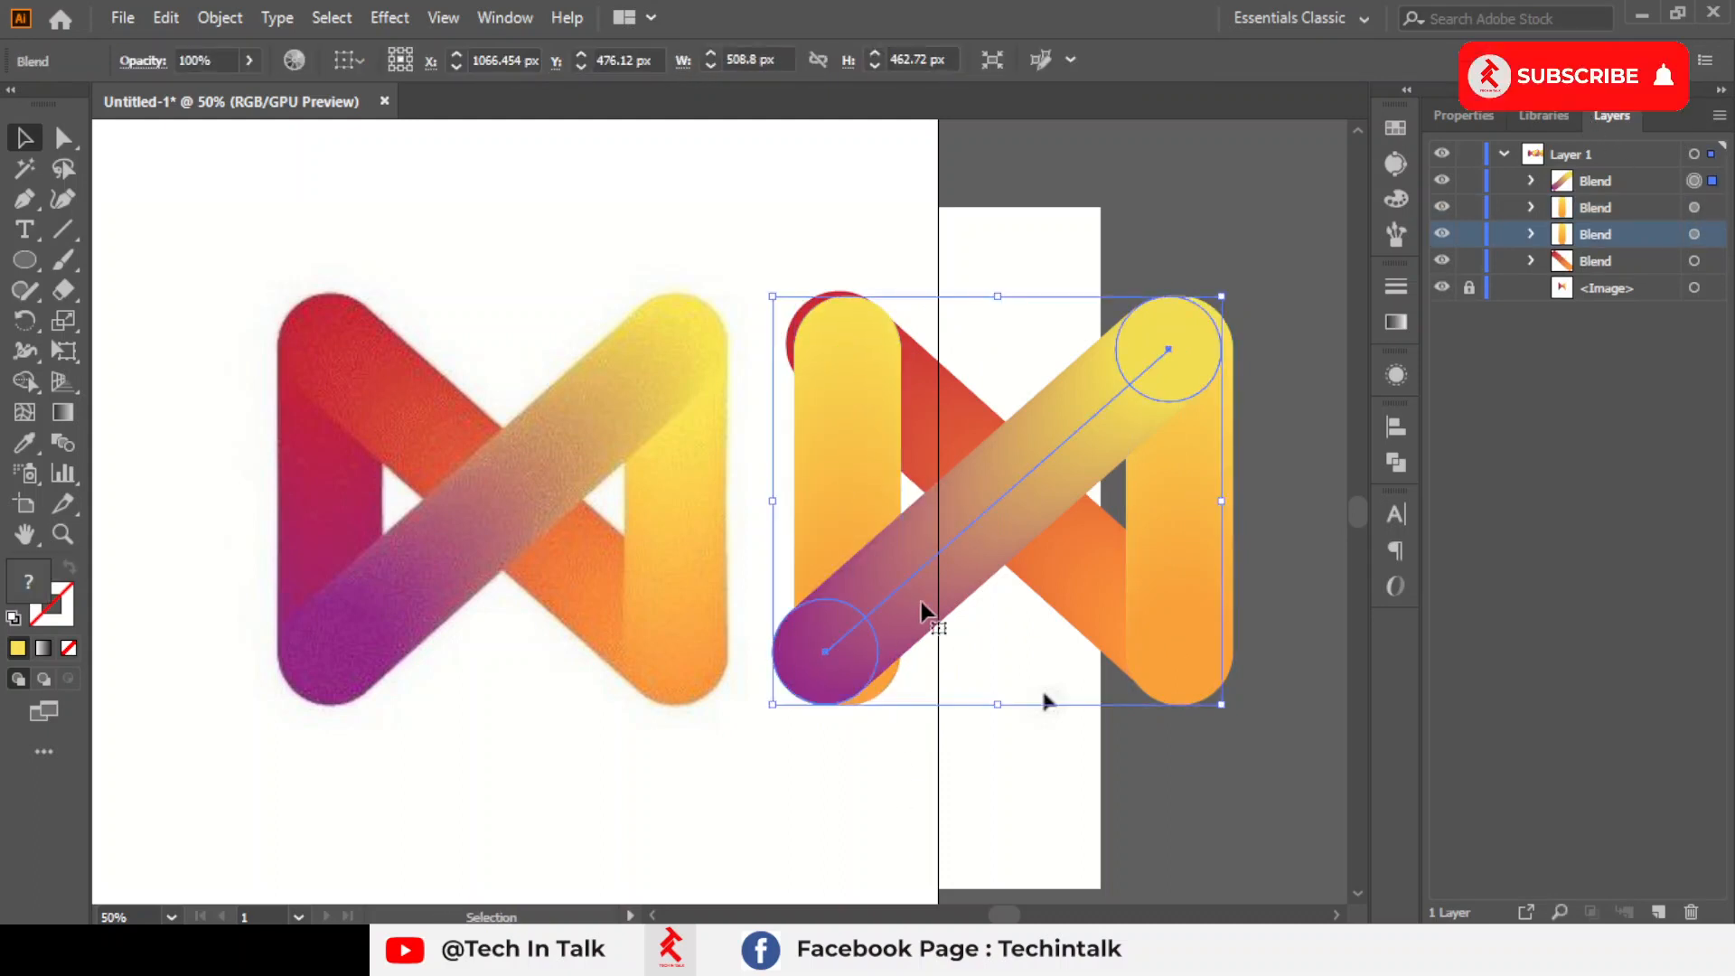
key("Right")
key("Right")
key("Right")
key("Right")
key("Right")
key("Right")
key("Right")
key("Right")
key("Right")
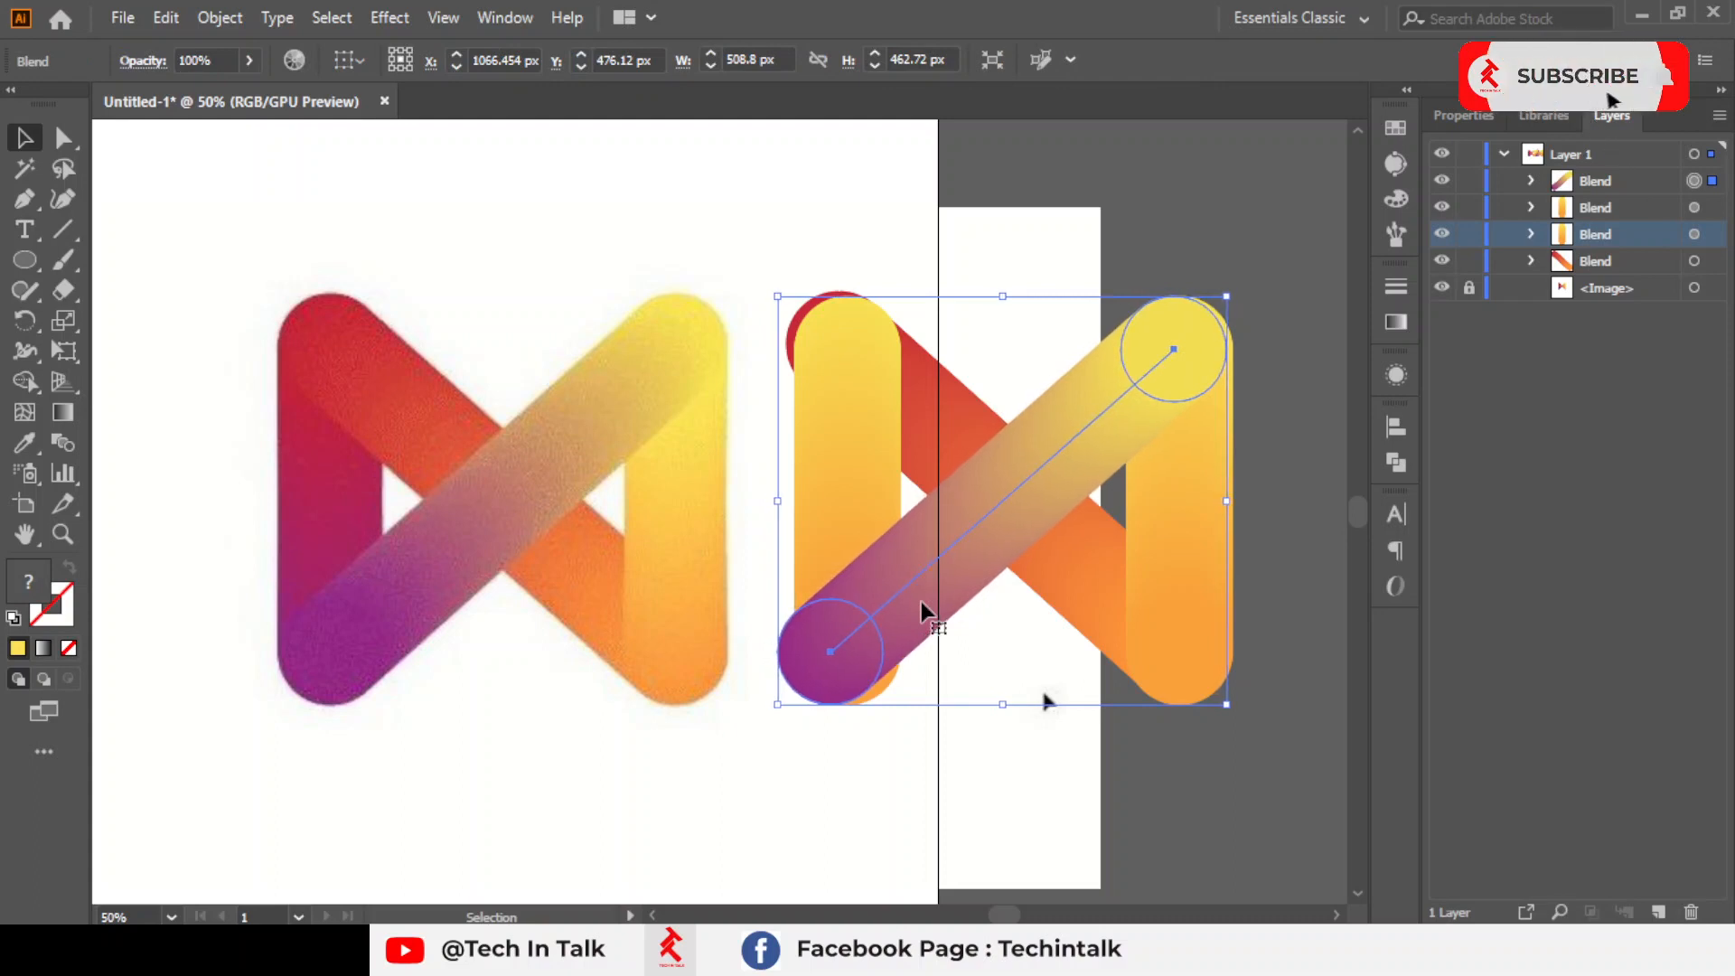
key("Right")
key("Right")
key("Right")
key("Right")
key("Right")
key("Right")
key("Right")
key("Right")
key("Right")
key("Right")
key("Right")
key("Right")
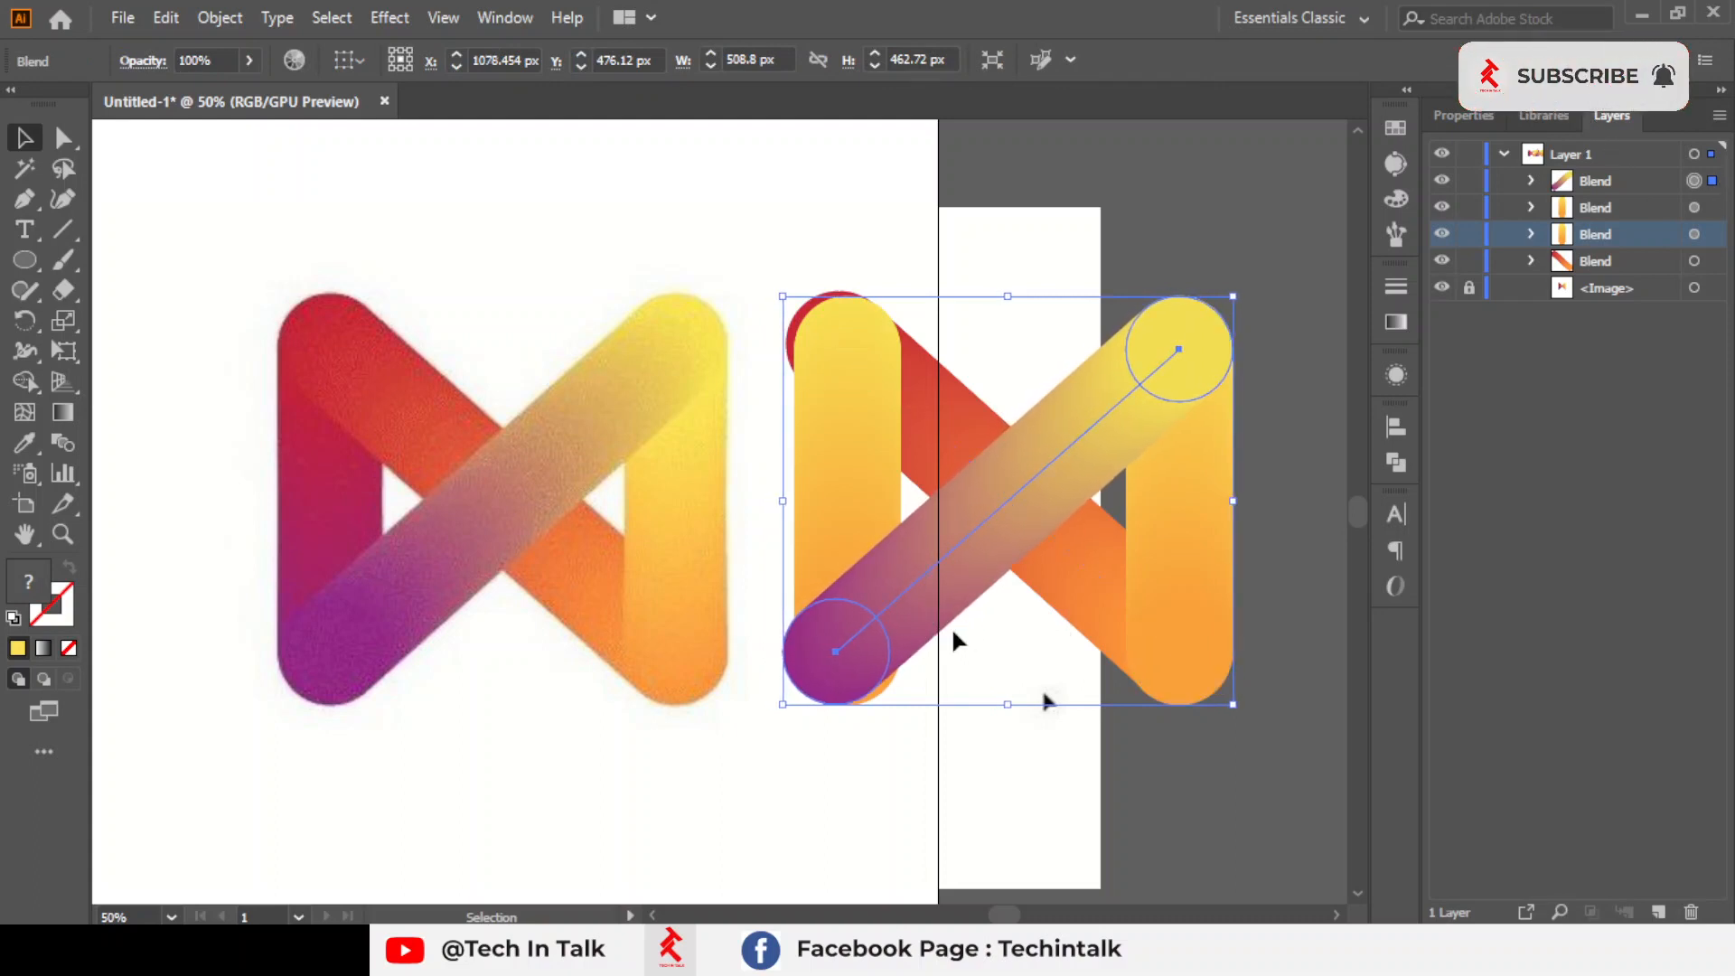
Align the copied vertical bar with the left ends of both diagonals, at about X 886.6 px and Y 474.1 px
mouse_move(843, 435)
left_mouse_down()
mouse_move(821, 438)
mouse_move(840, 436)
mouse_move(833, 419)
left_mouse_up()
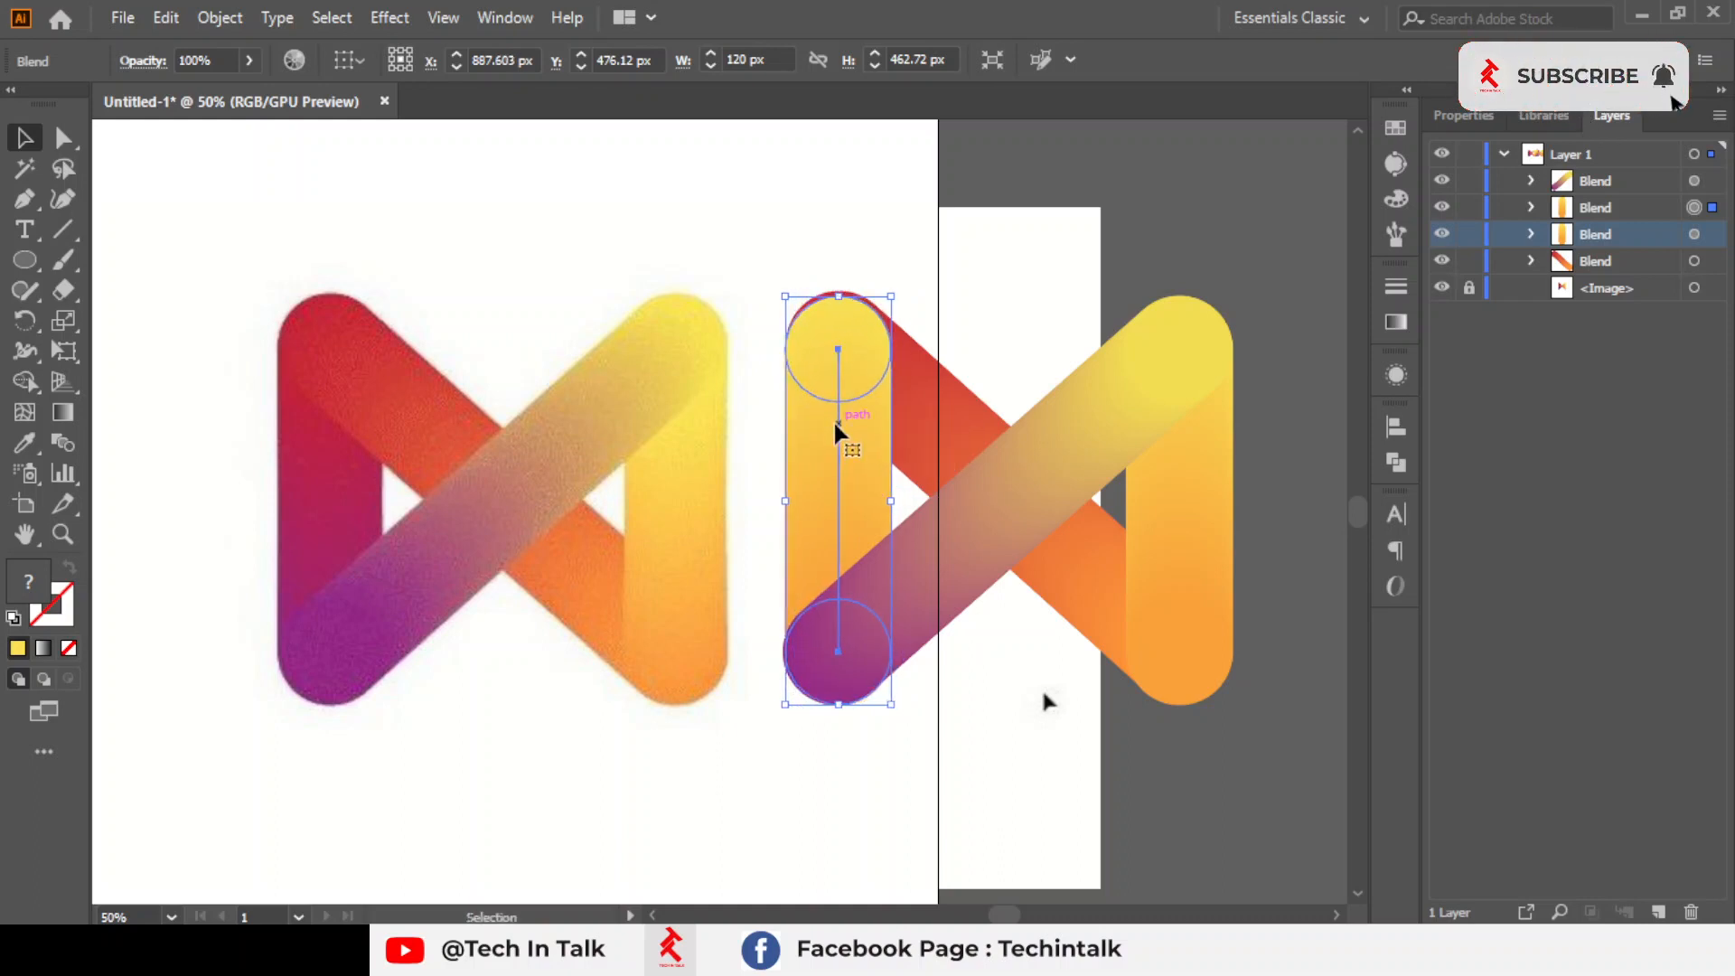
key("Right")
key("Up")
key("Up")
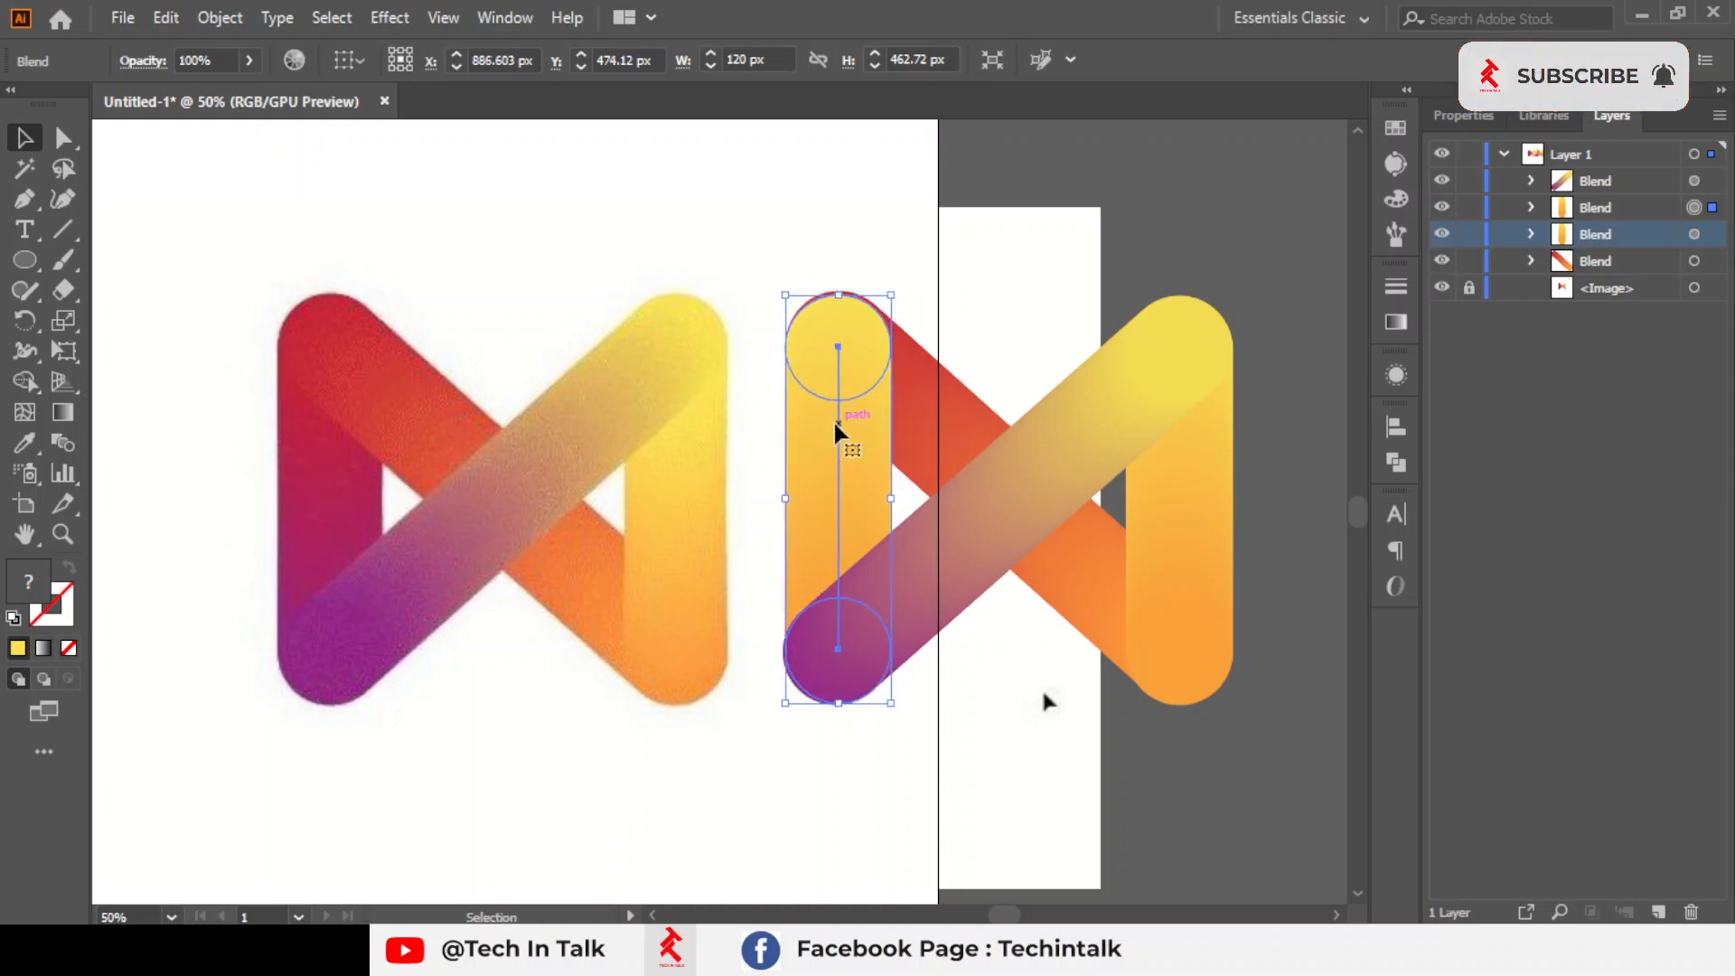
Make two more copies of the left vertical bar over the right part of the reference logo
left_click(1663, 206)
left_click_drag(833, 403, 638, 391)
left_click_drag(645, 501, 562, 504)
left_click(398, 646)
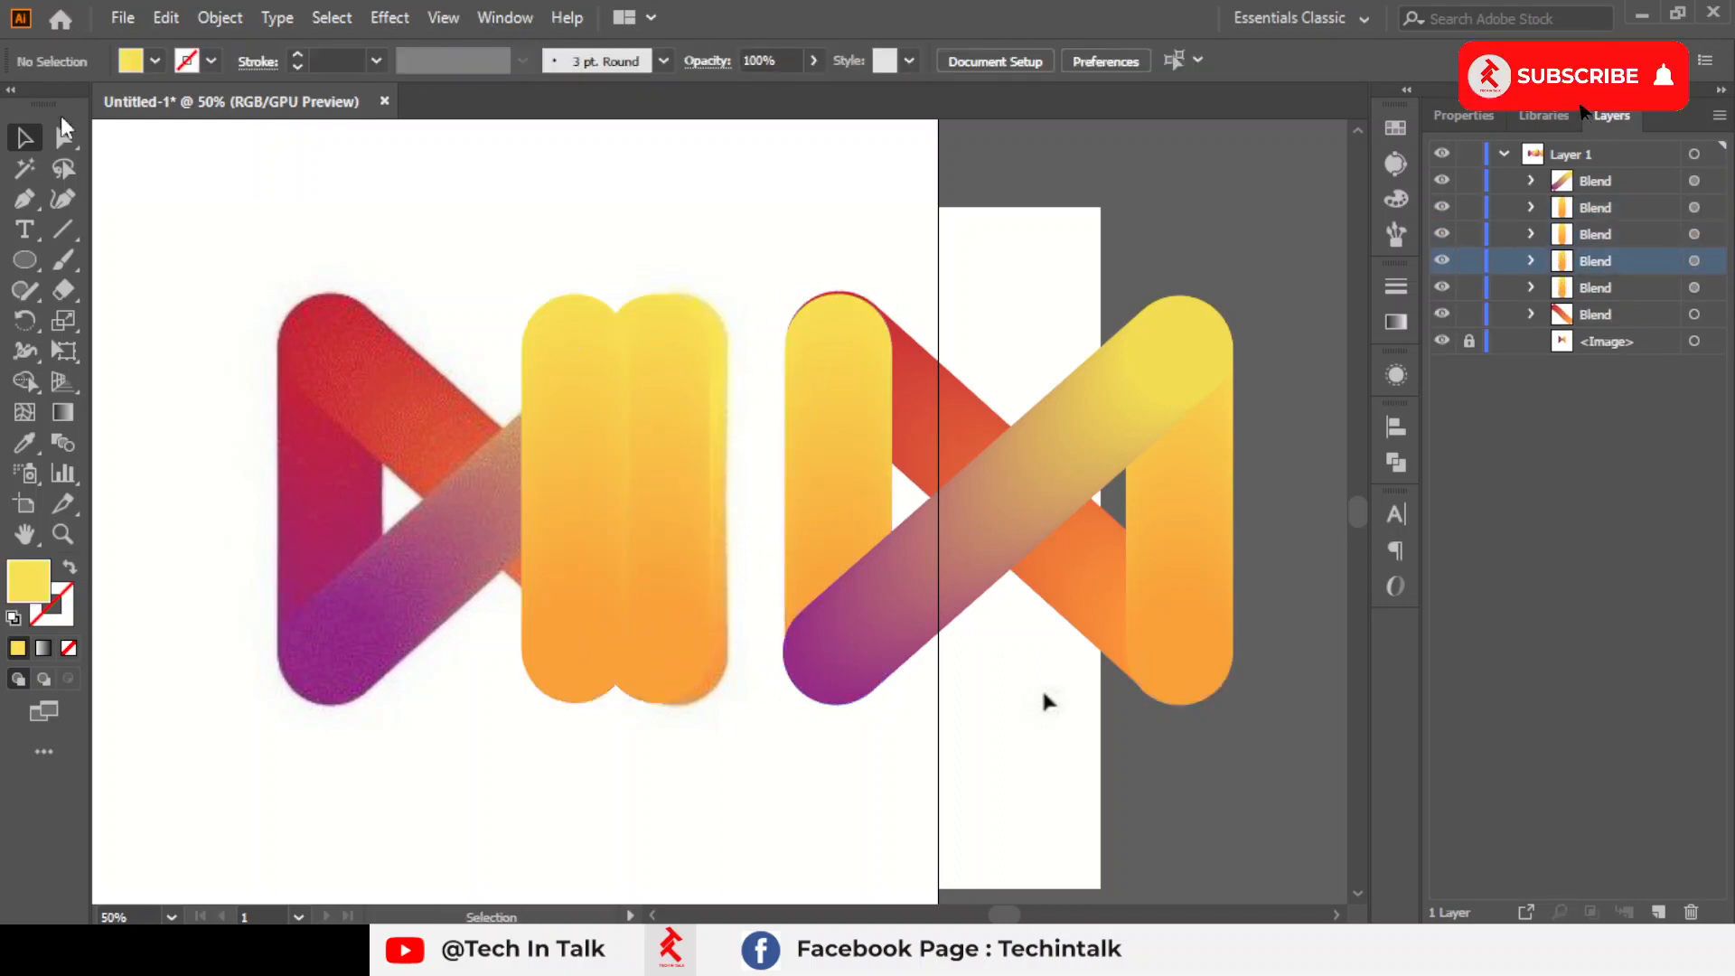
Recolour the leftmost copied bar's upper end circle red and its lower end circle purple, sampling both from the reference logo
left_click(64, 138)
left_click(627, 385)
left_click(25, 442)
left_click(311, 333)
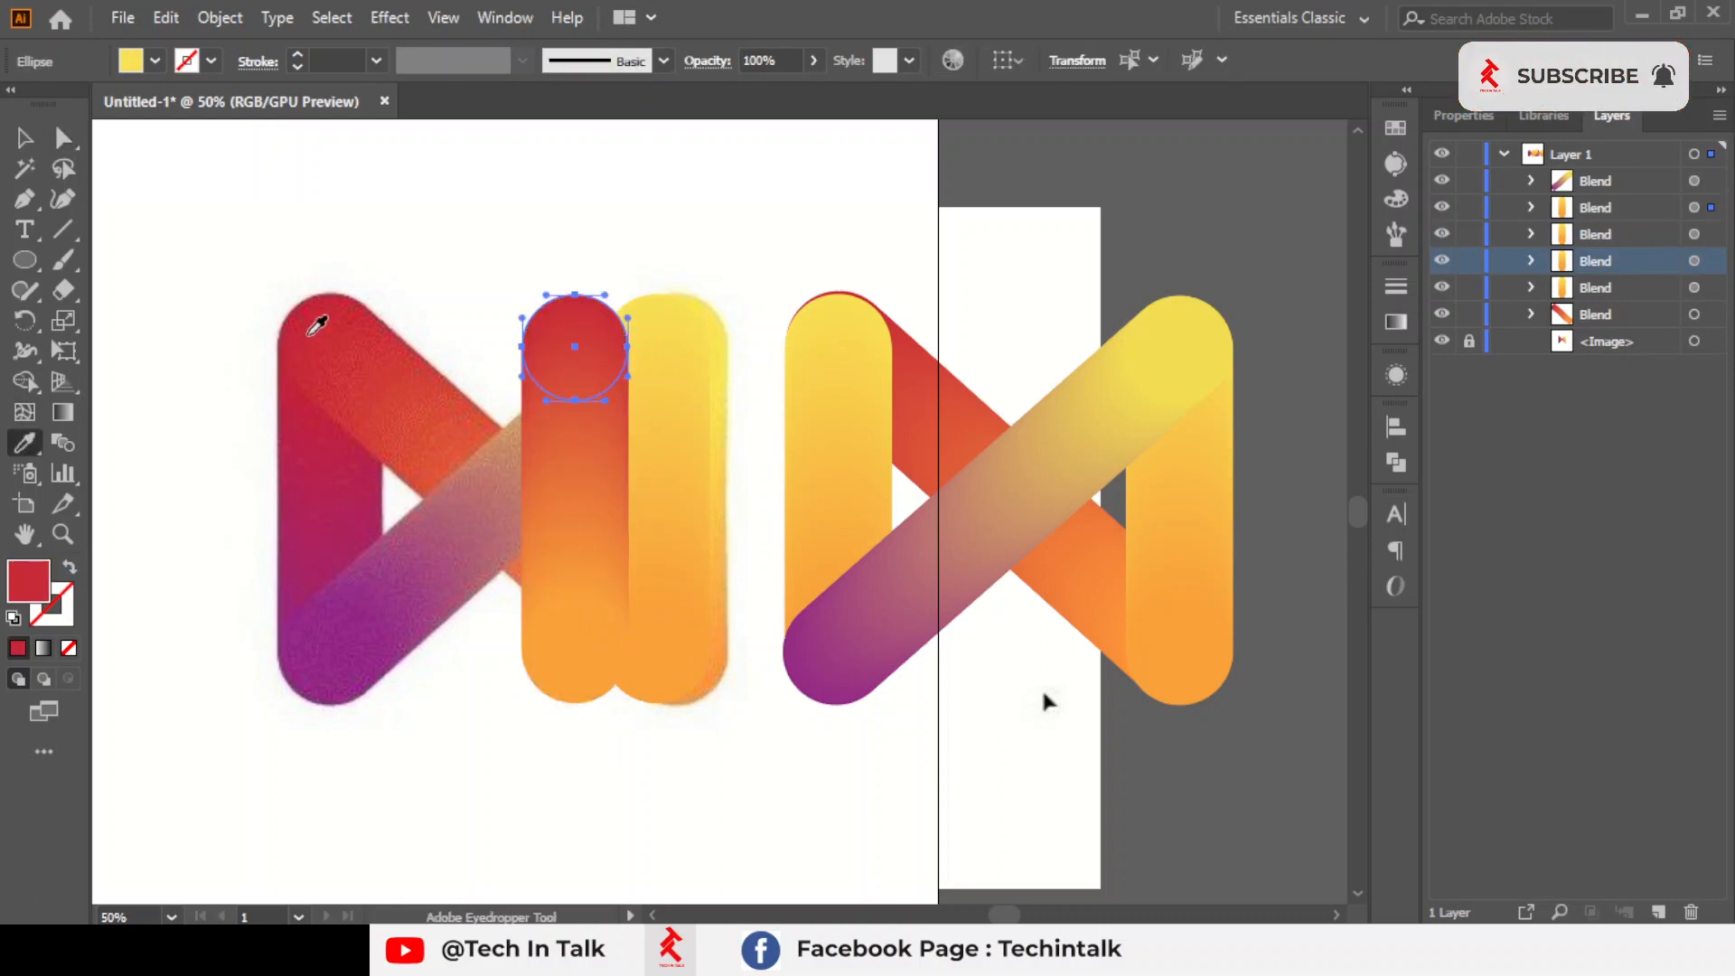
left_click(54, 142)
left_click(597, 682)
key("i")
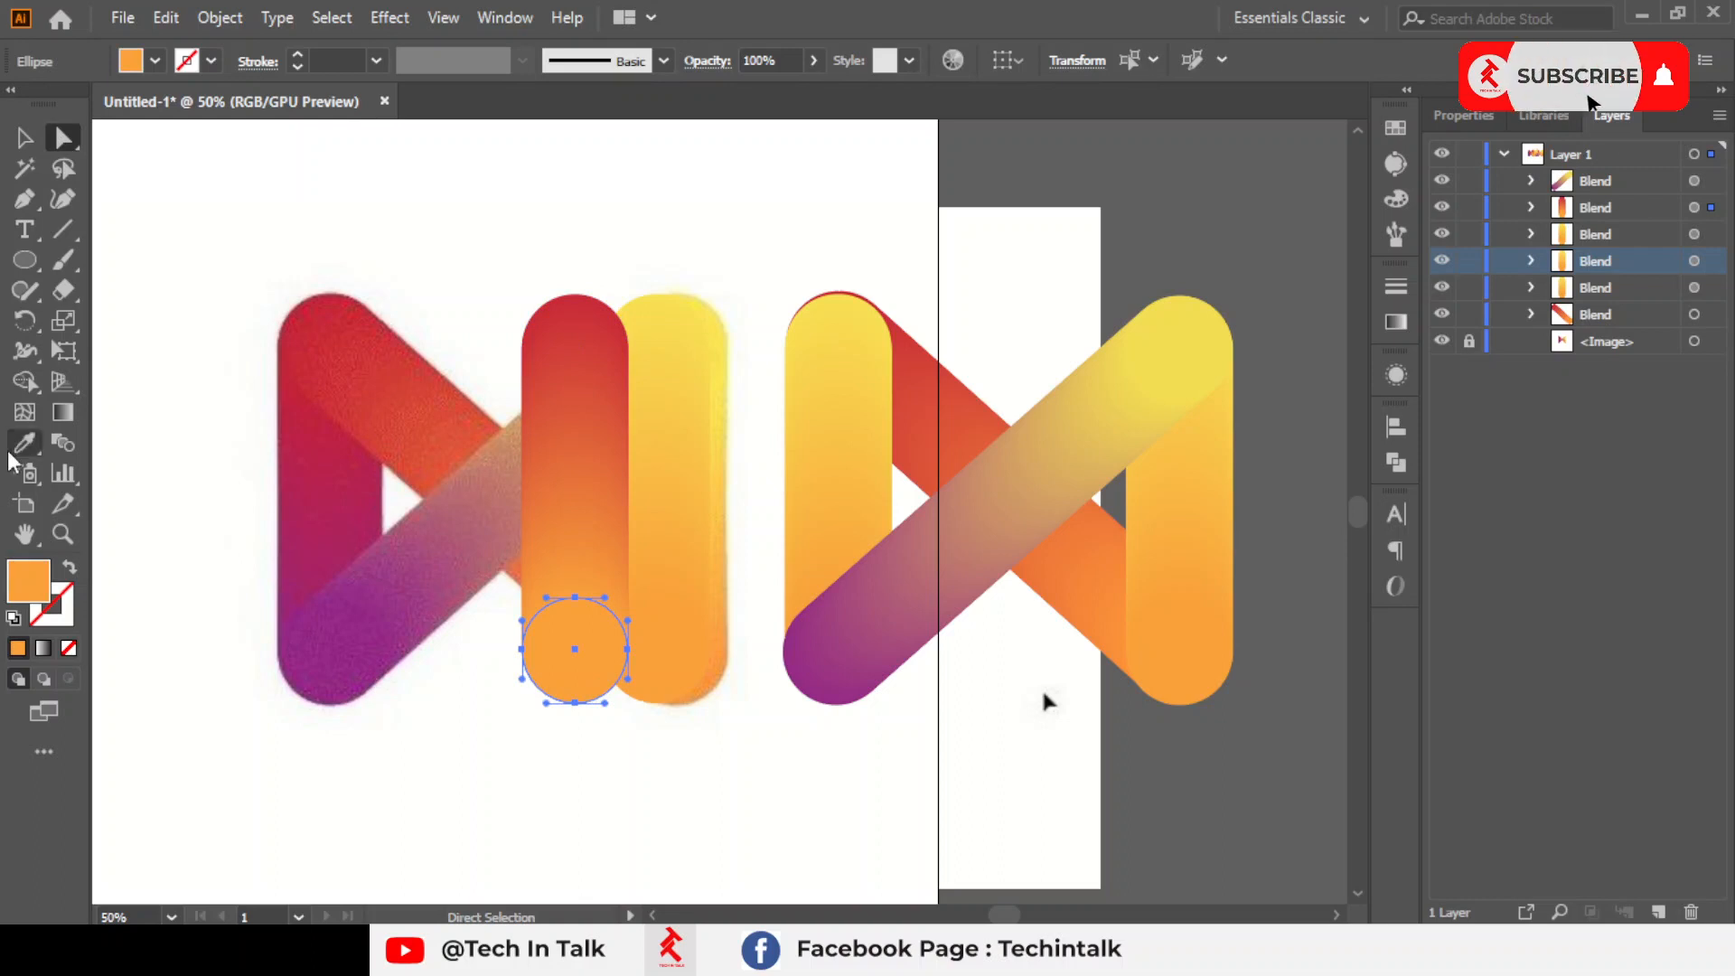
left_click(327, 678)
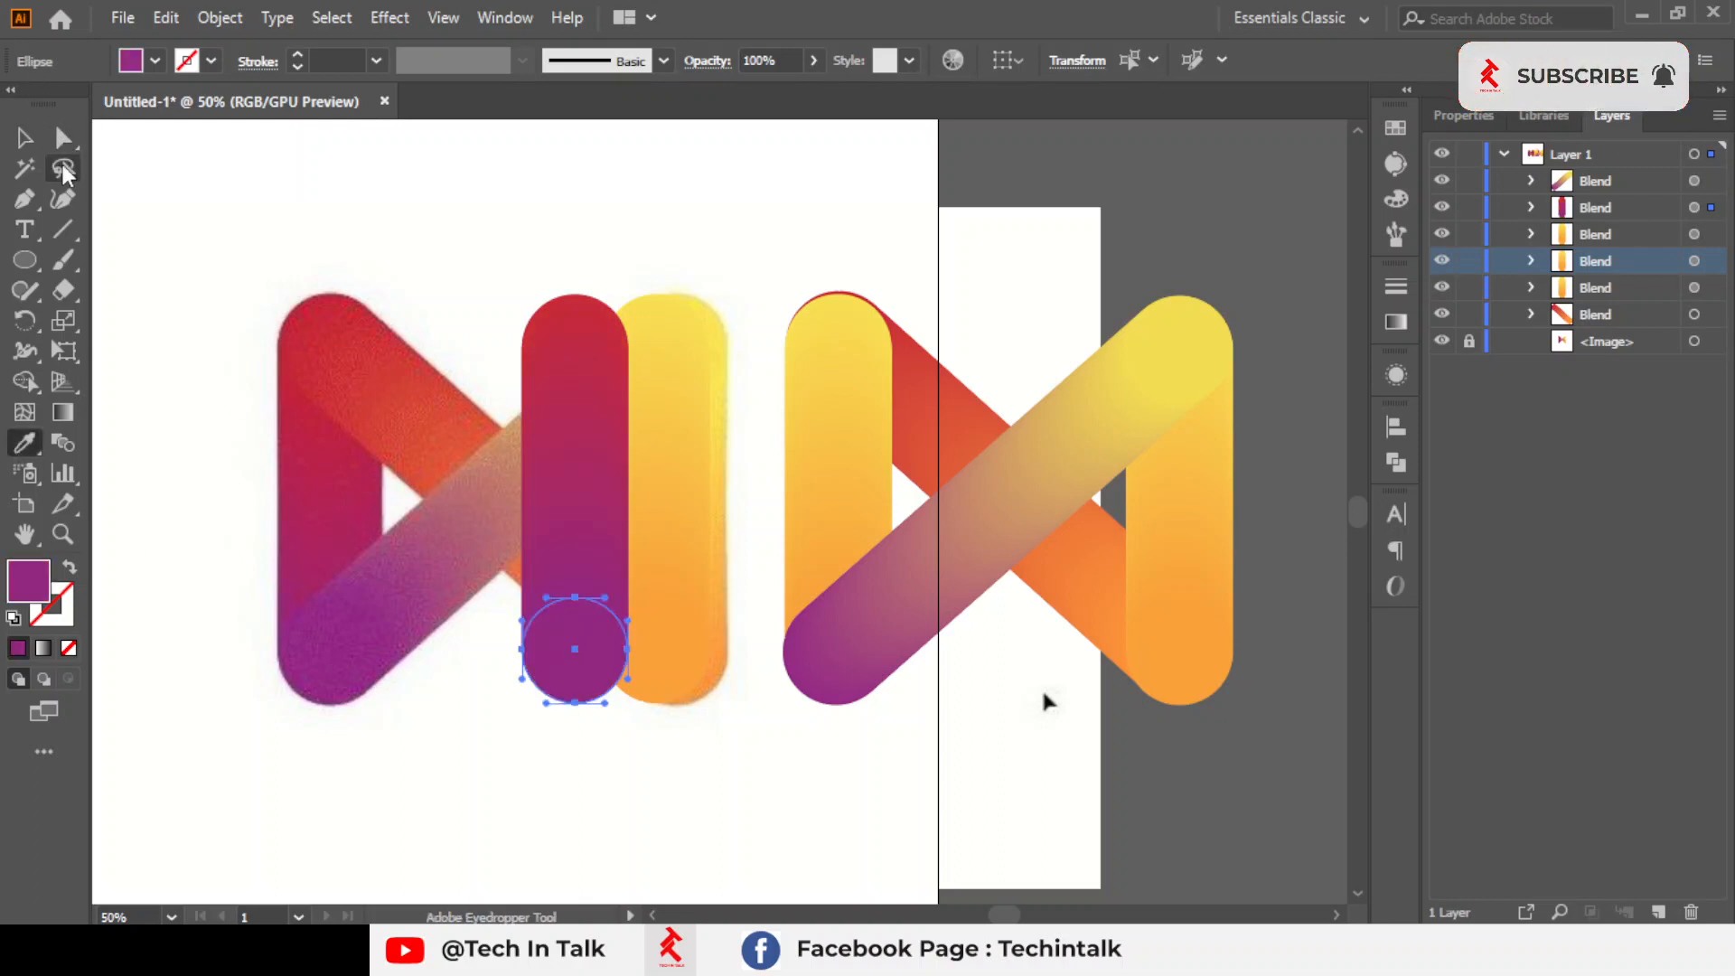
Move the red-to-purple bar beside the new logo and delete the yellow-orange bar at the logo's left ends
left_click(24, 137)
left_click_drag(615, 496, 773, 488)
left_click(893, 490)
left_click(842, 486)
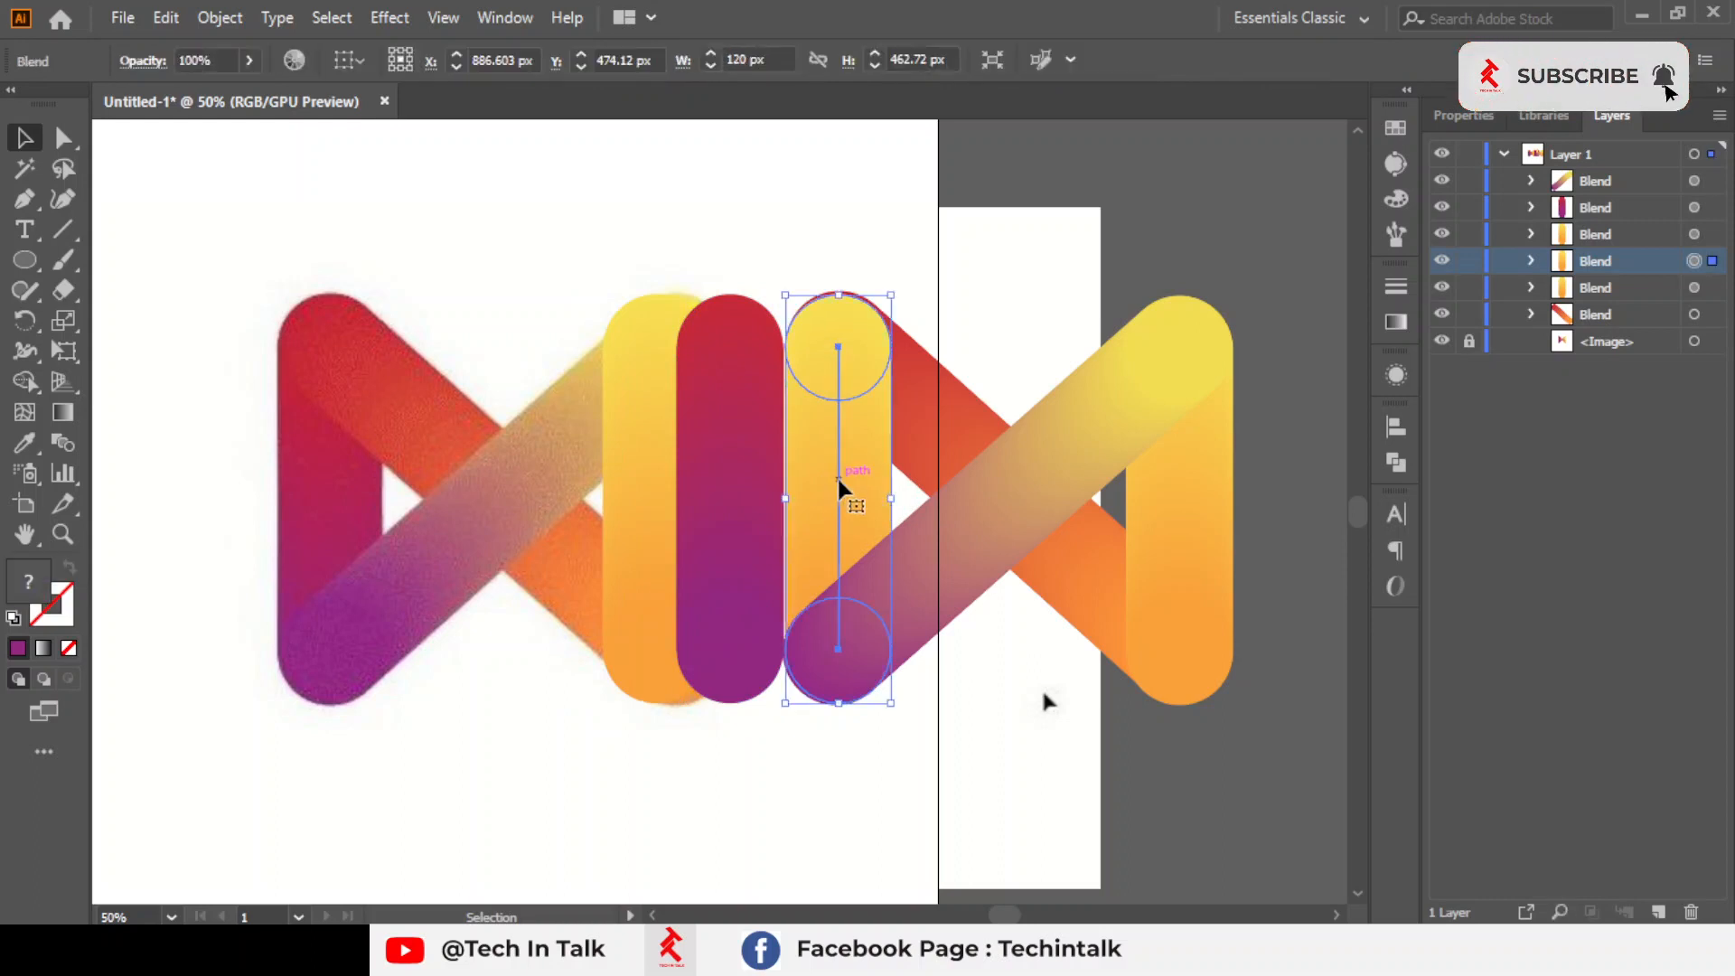
key("Delete")
Place the red-to-purple bar at the left ends of the crossed bars and send it behind all the other bars
left_click_drag(726, 494, 830, 491)
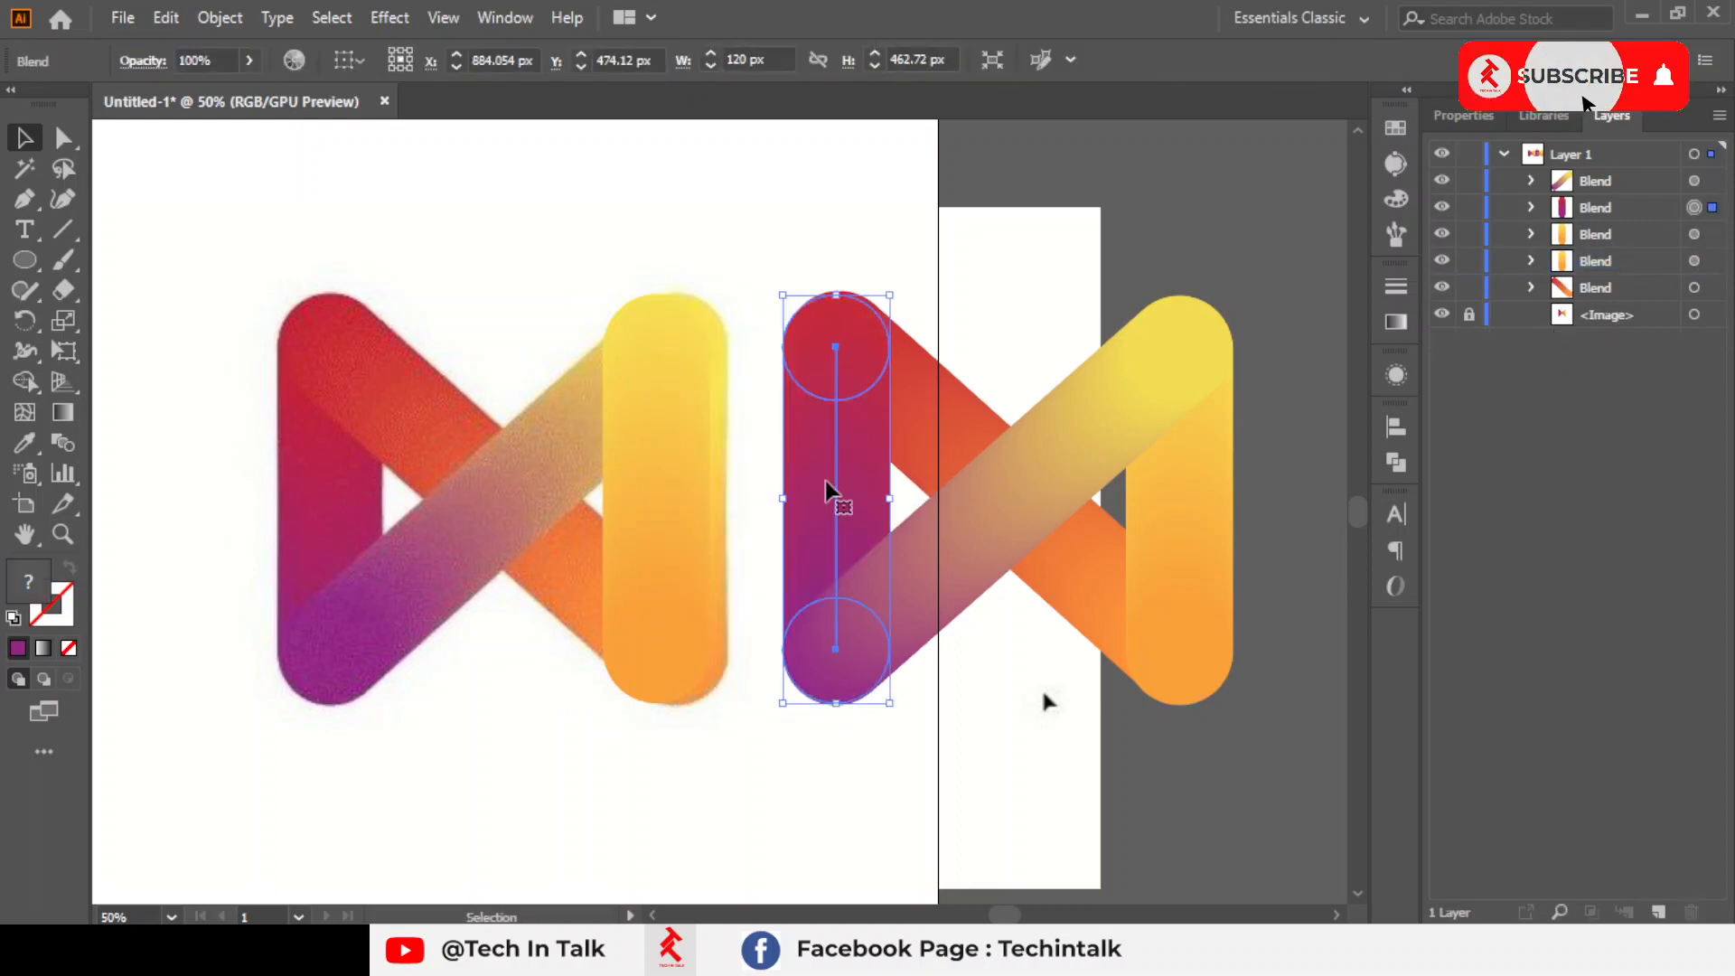
left_click_drag(1591, 221, 1577, 301)
left_click(759, 237)
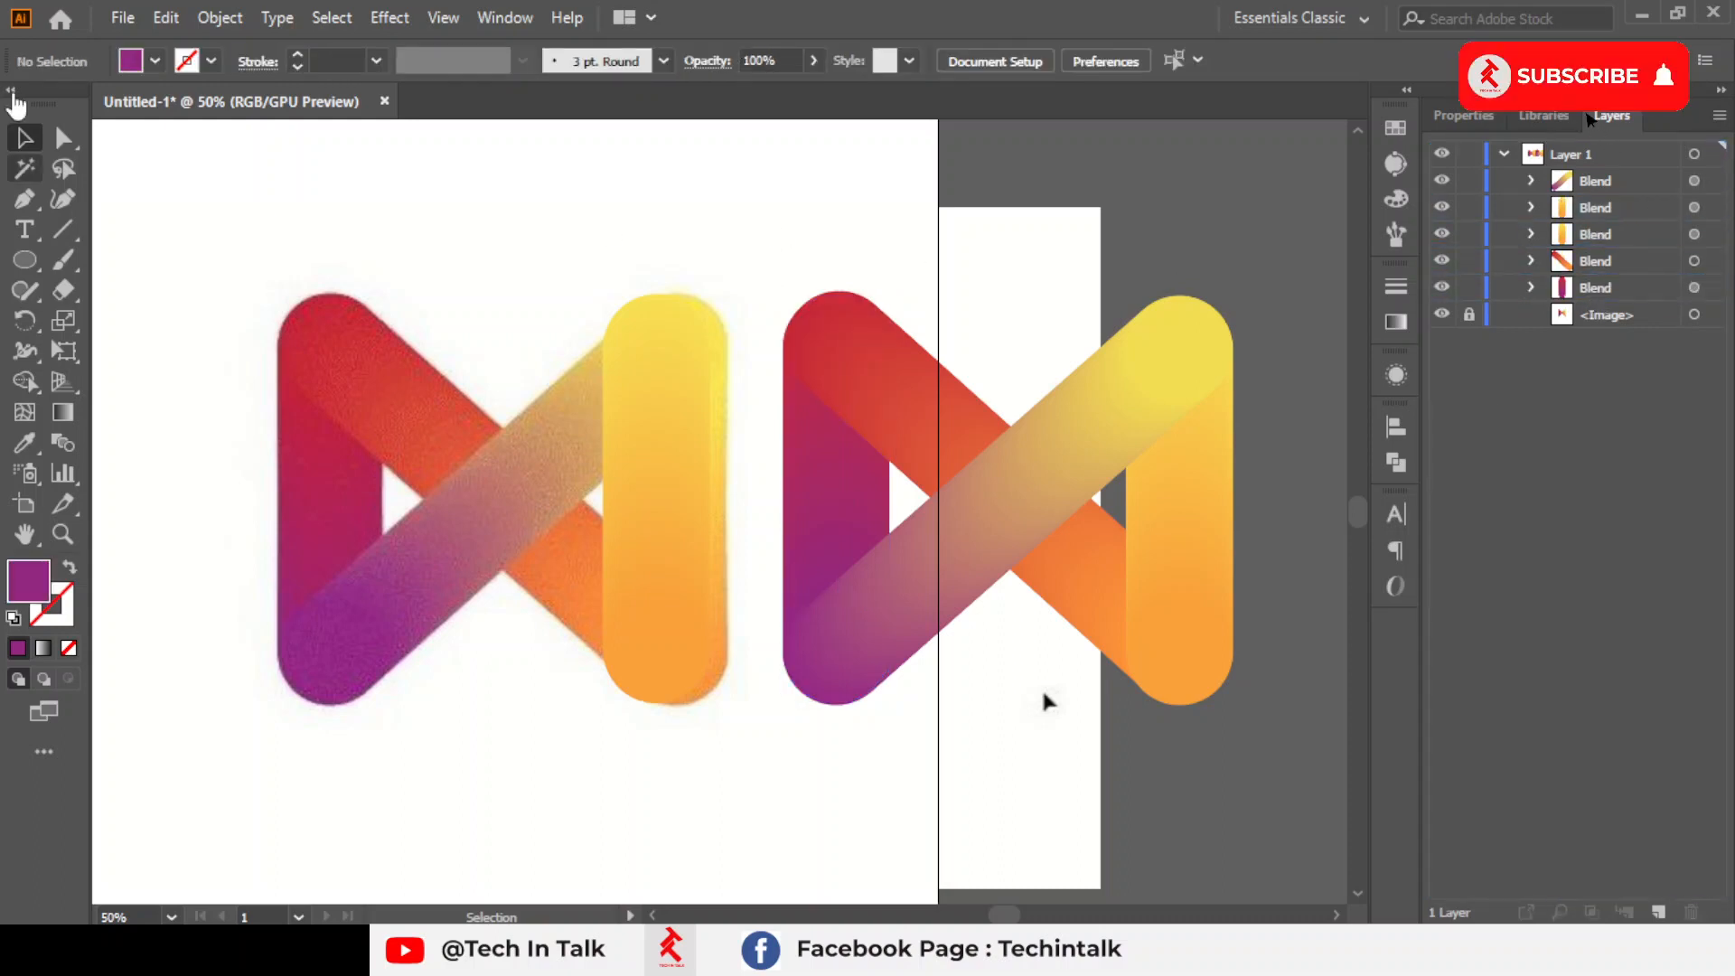
scroll(735, 299, "down", 1)
left_click(1049, 542)
left_click_drag(883, 503, 1008, 504)
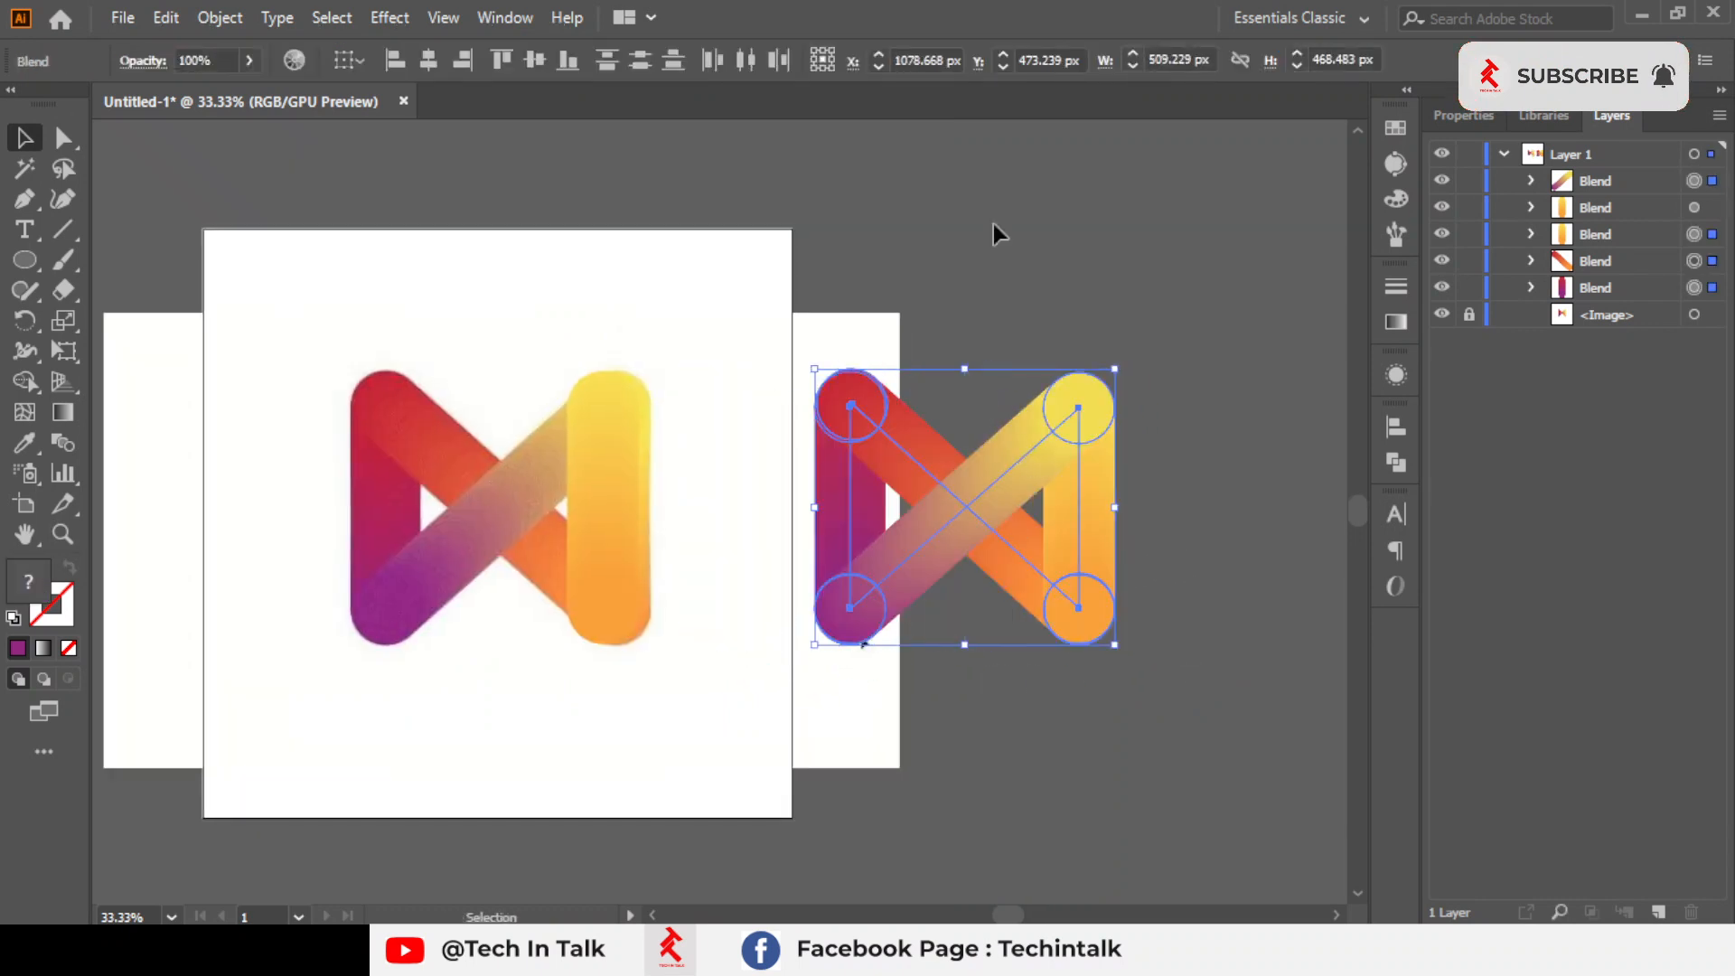
left_click(975, 271)
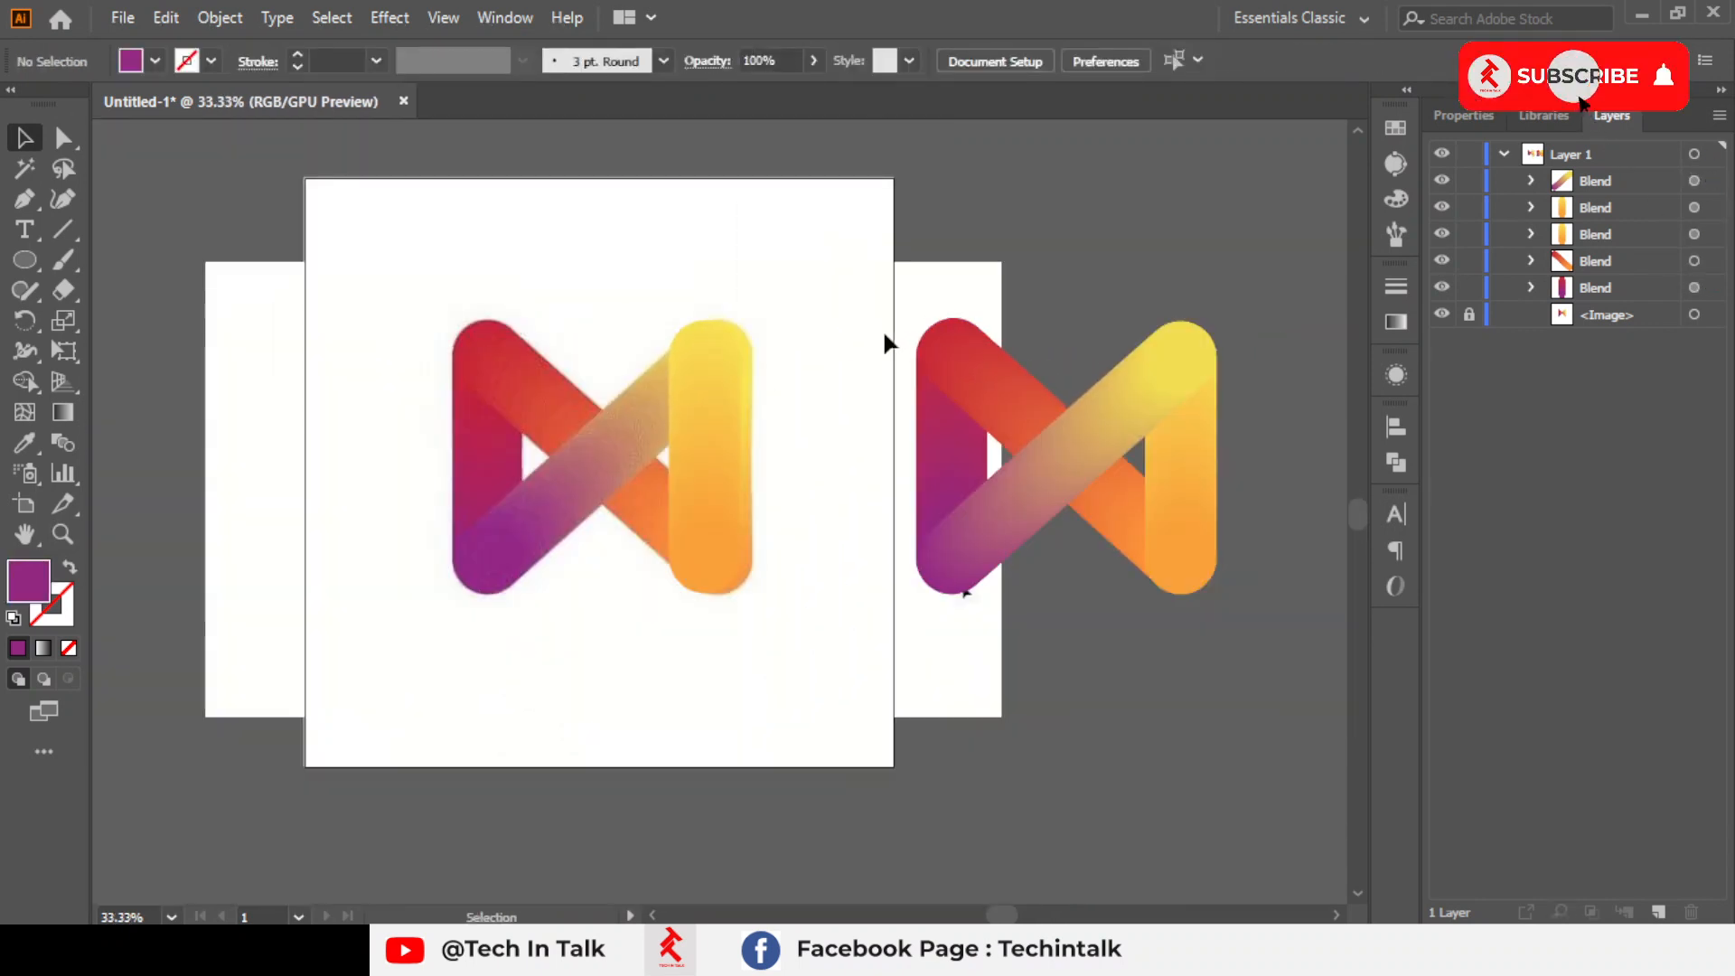